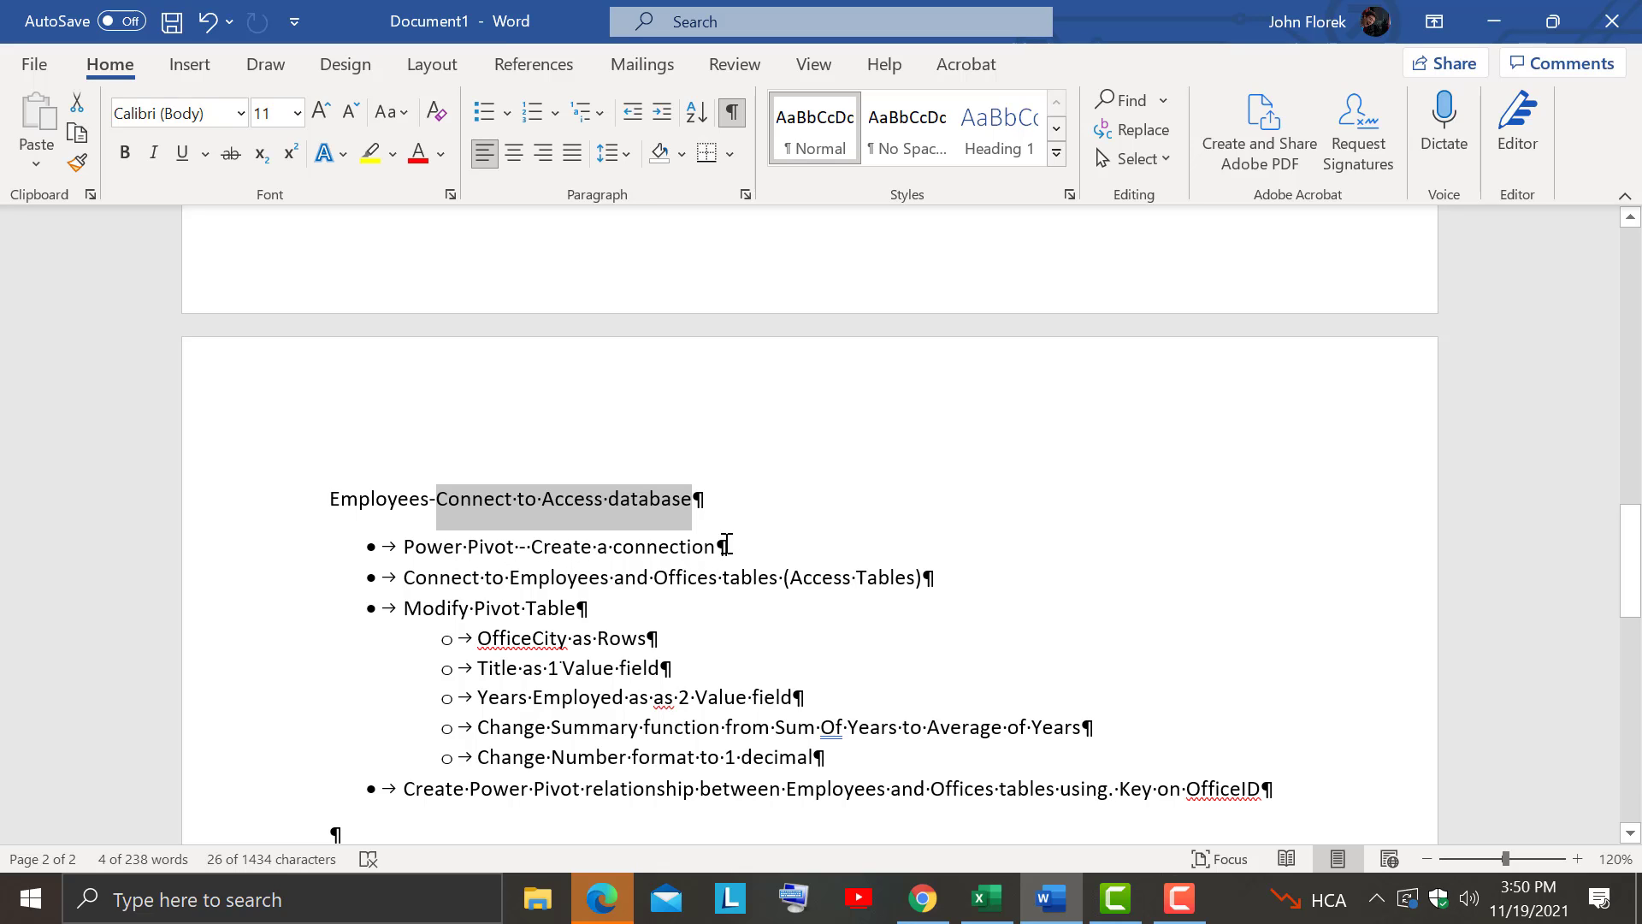
Switch to the Excel workbook and select cell A3 on the Employees worksheet
{"action": "left_click", "coordinate": [992, 906]}
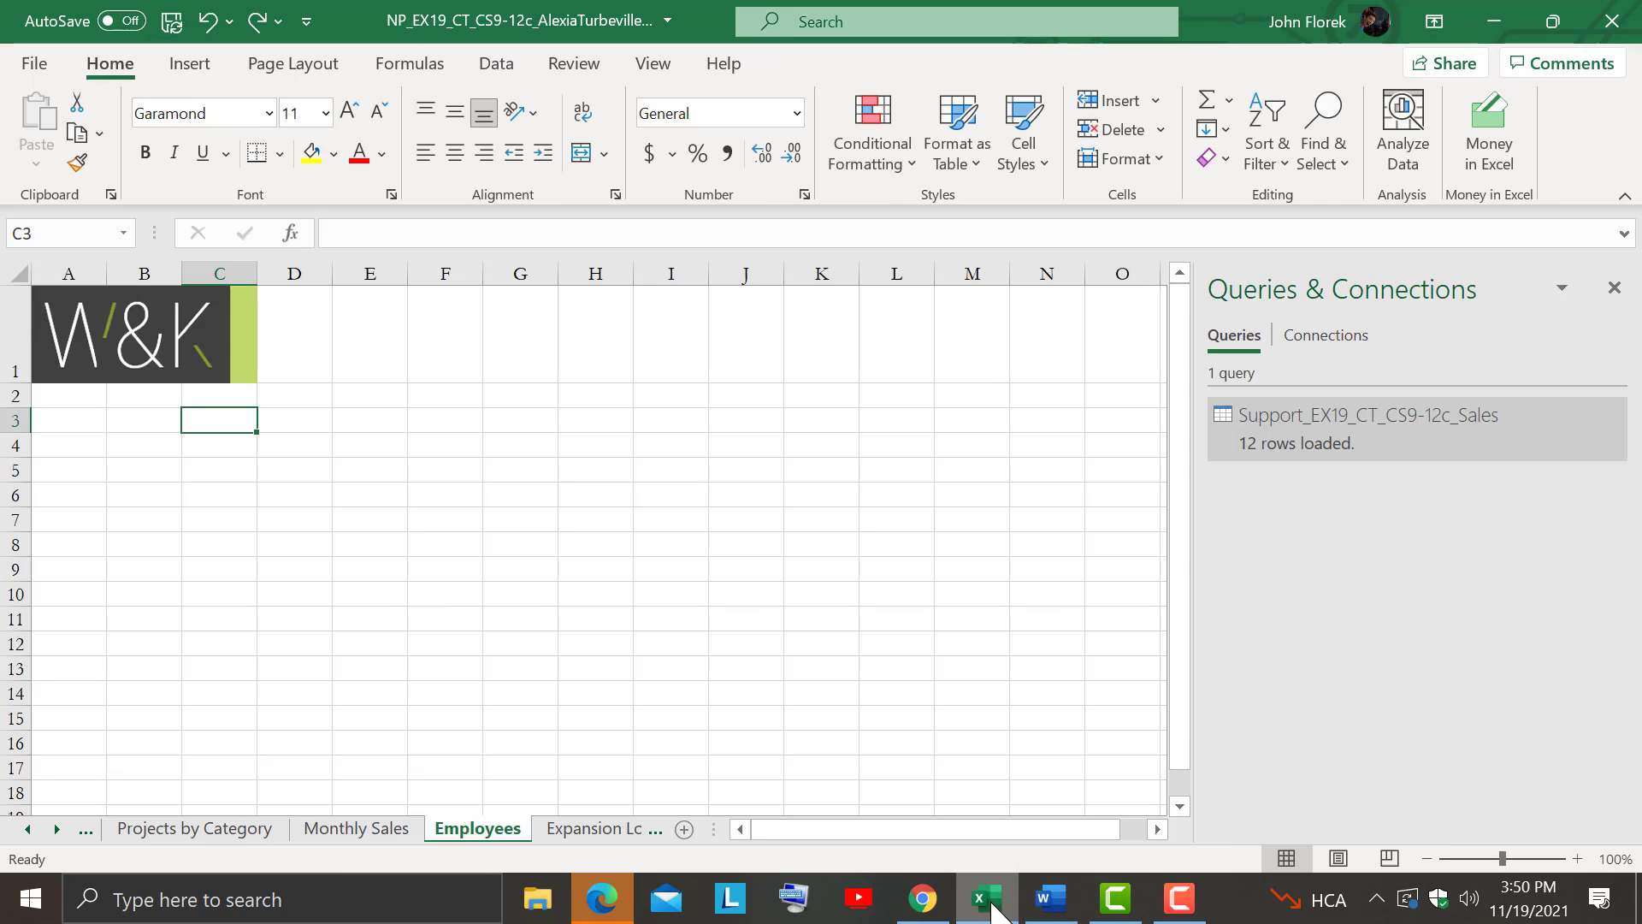
{"action": "left_click", "coordinate": [299, 493]}
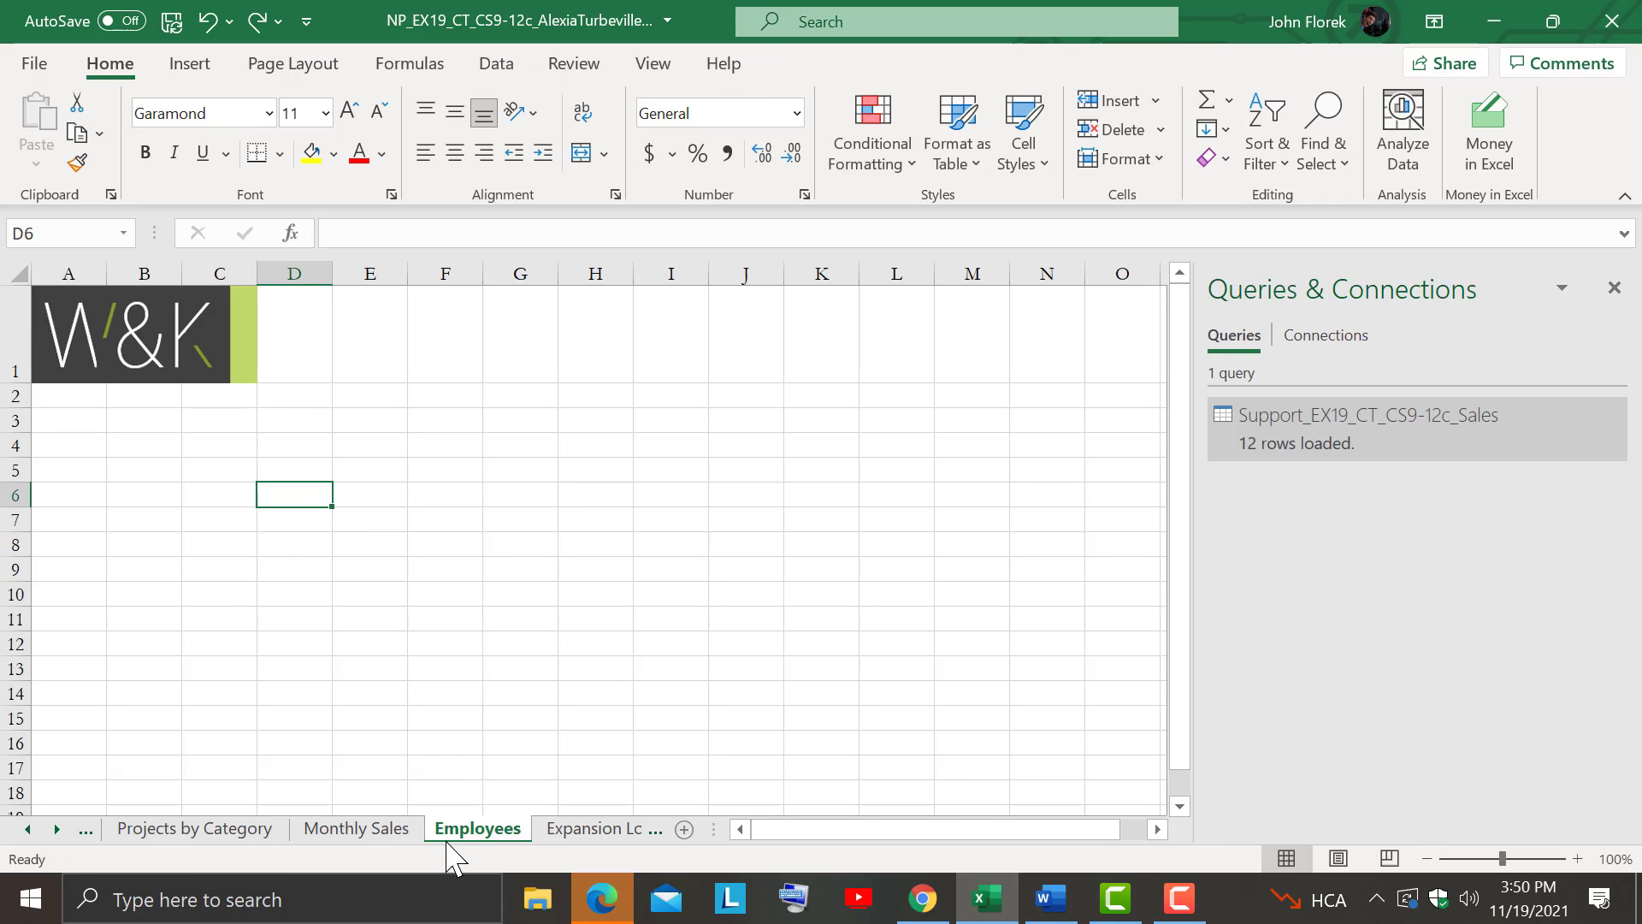
{"action": "left_click", "coordinate": [80, 415]}
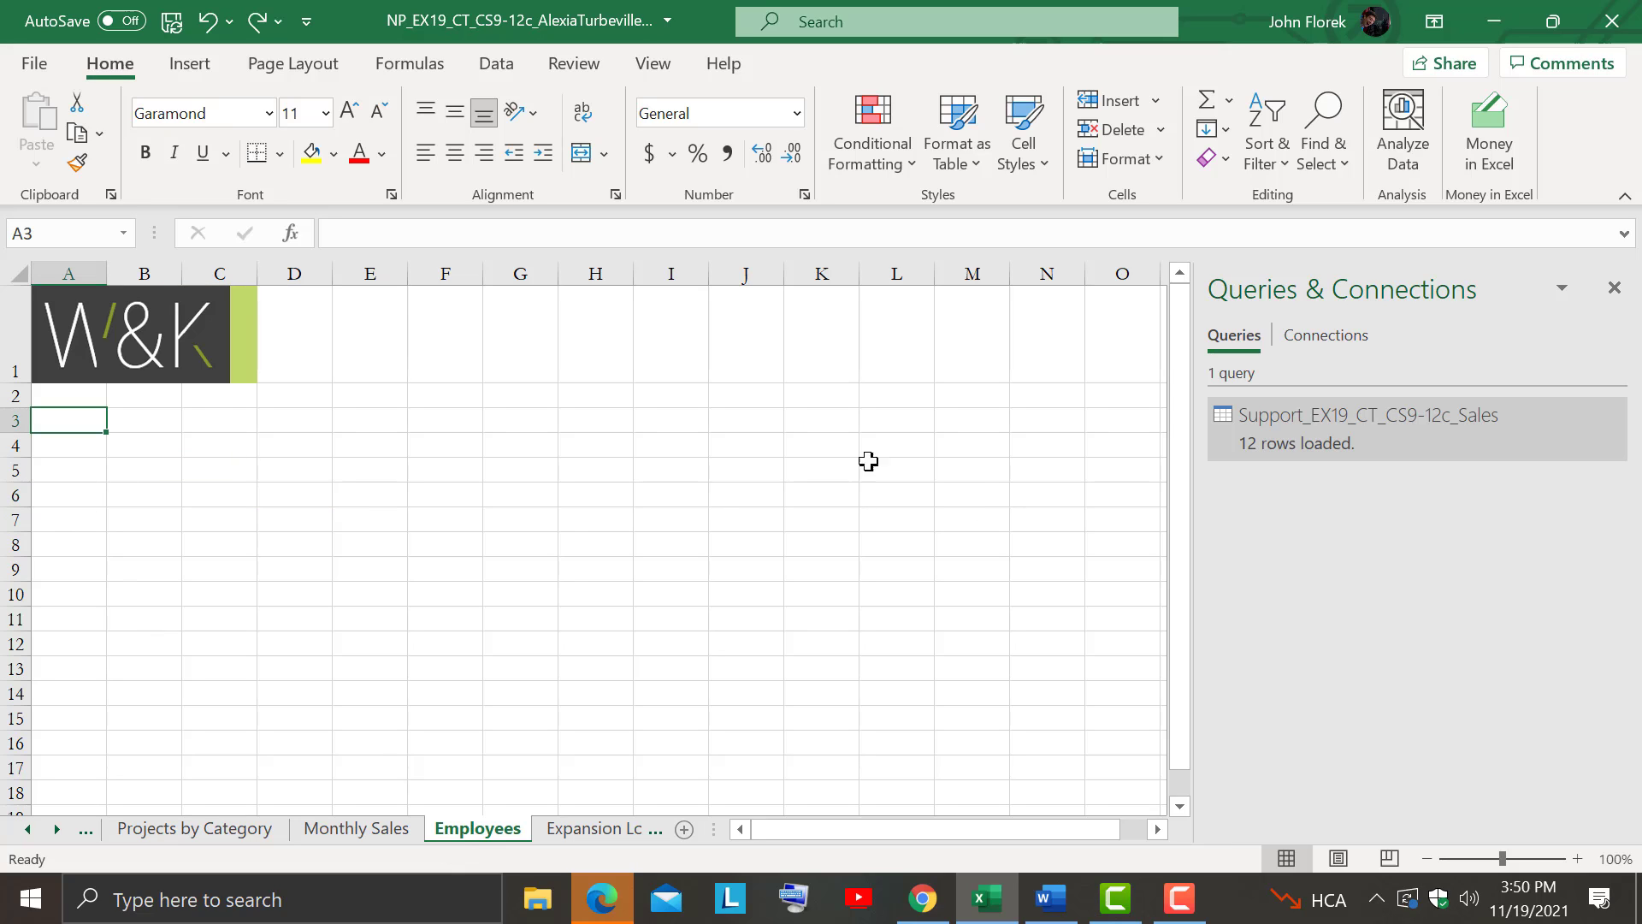
Start a data import from the Microsoft Access database Support_EX19_CT_CS9-12c_Employees in the Downloads folder
{"action": "left_click", "coordinate": [499, 68]}
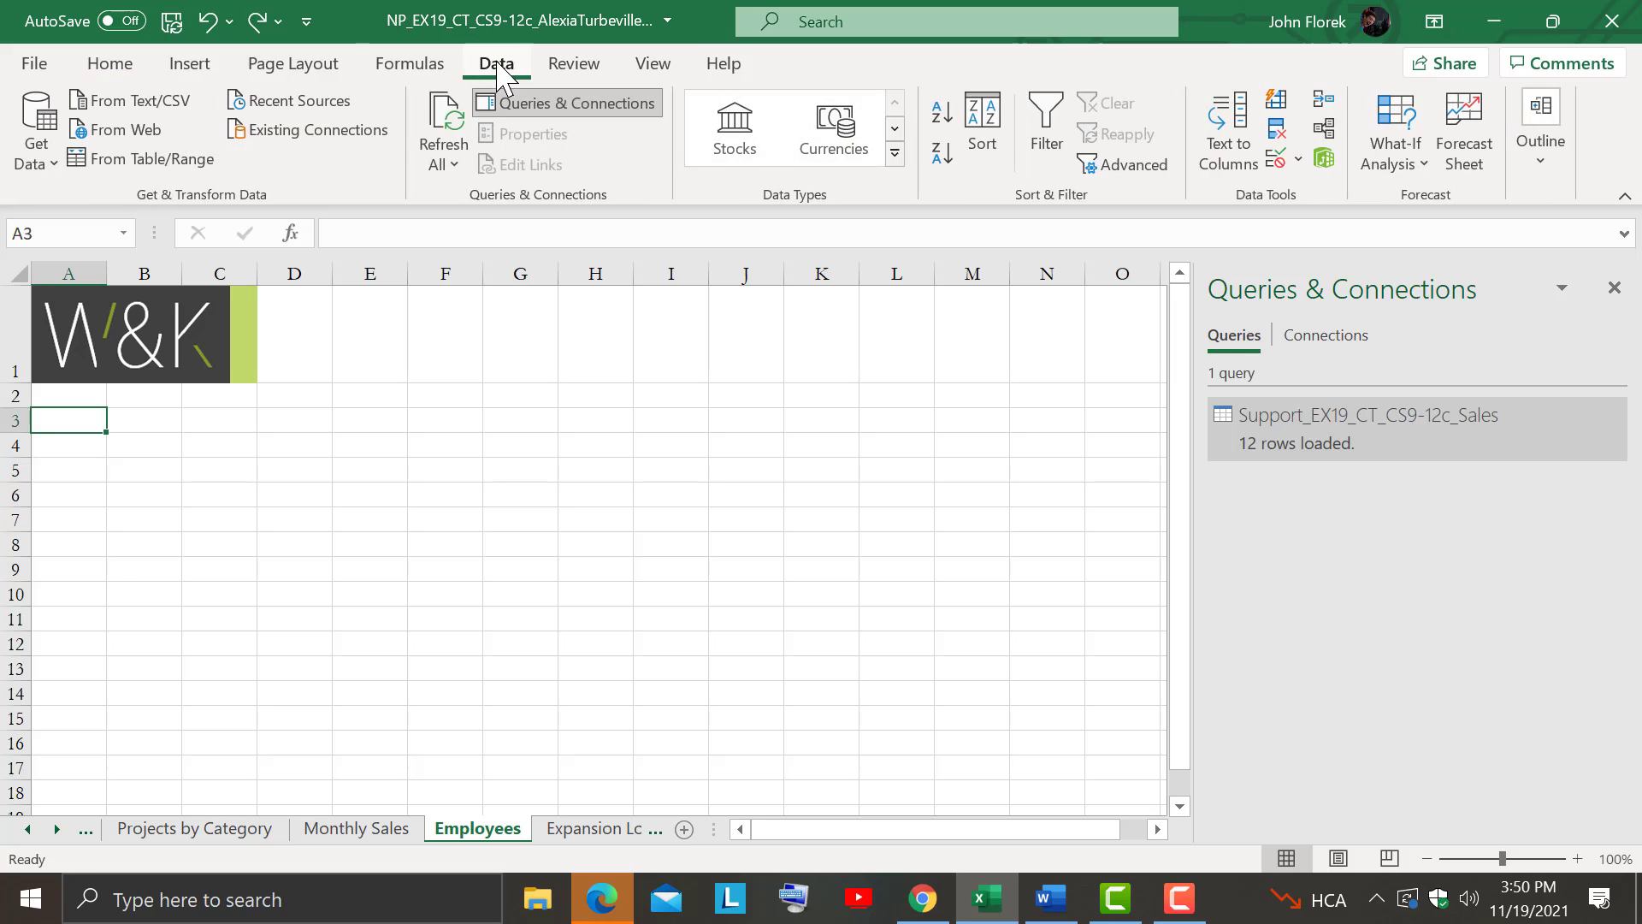
{"action": "left_click", "coordinate": [39, 147]}
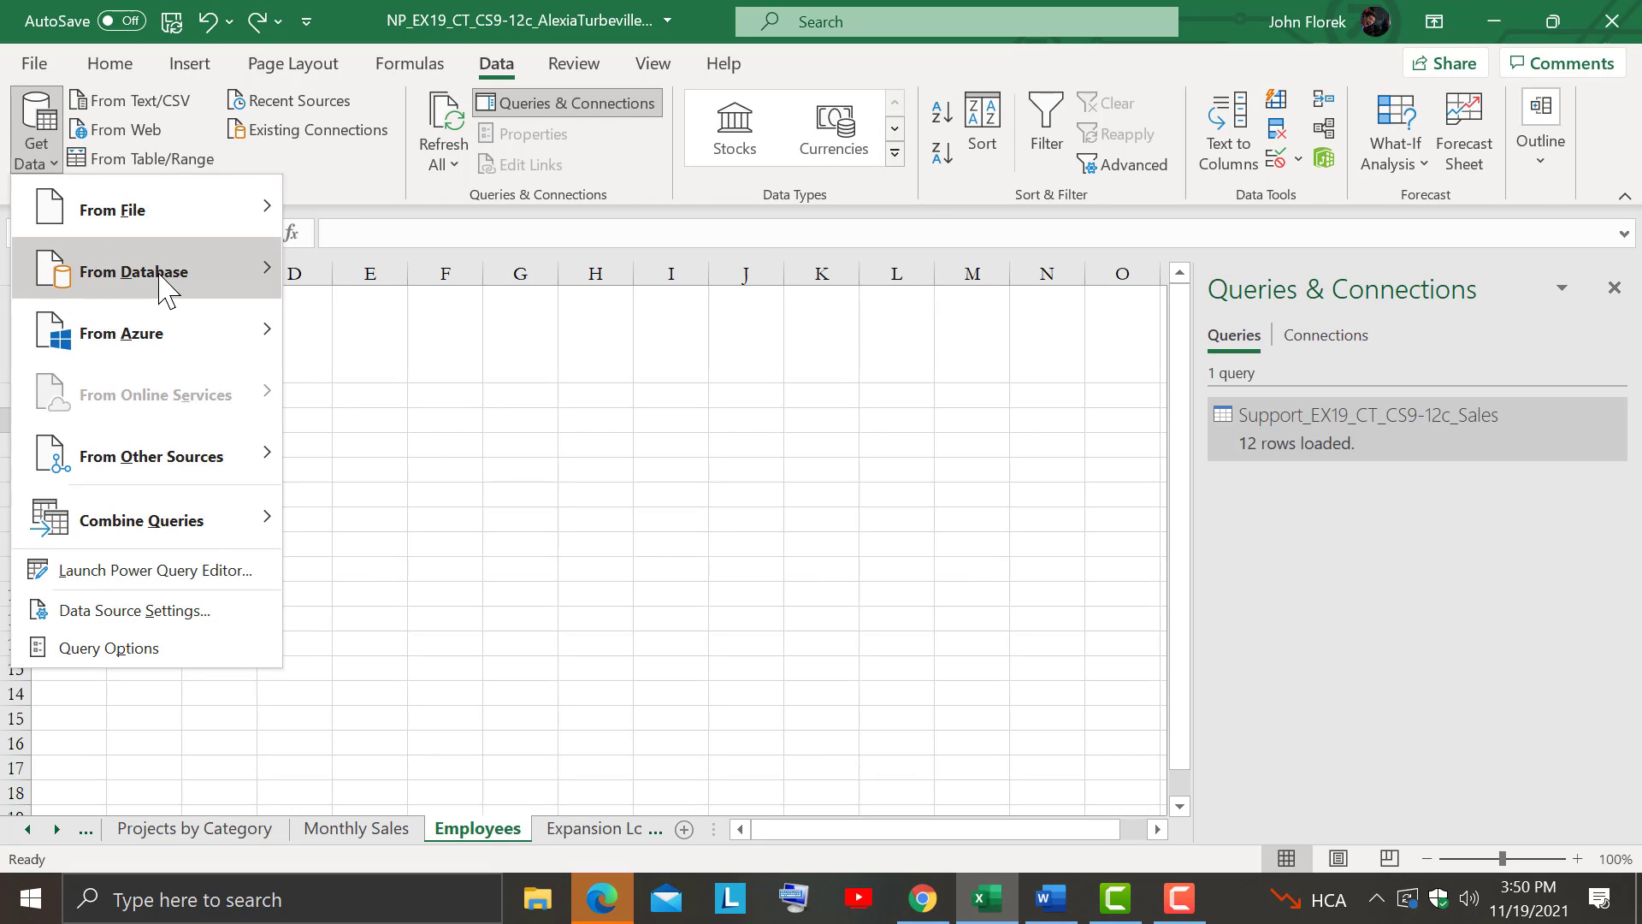
{"action": "mouse_move", "coordinate": [165, 288]}
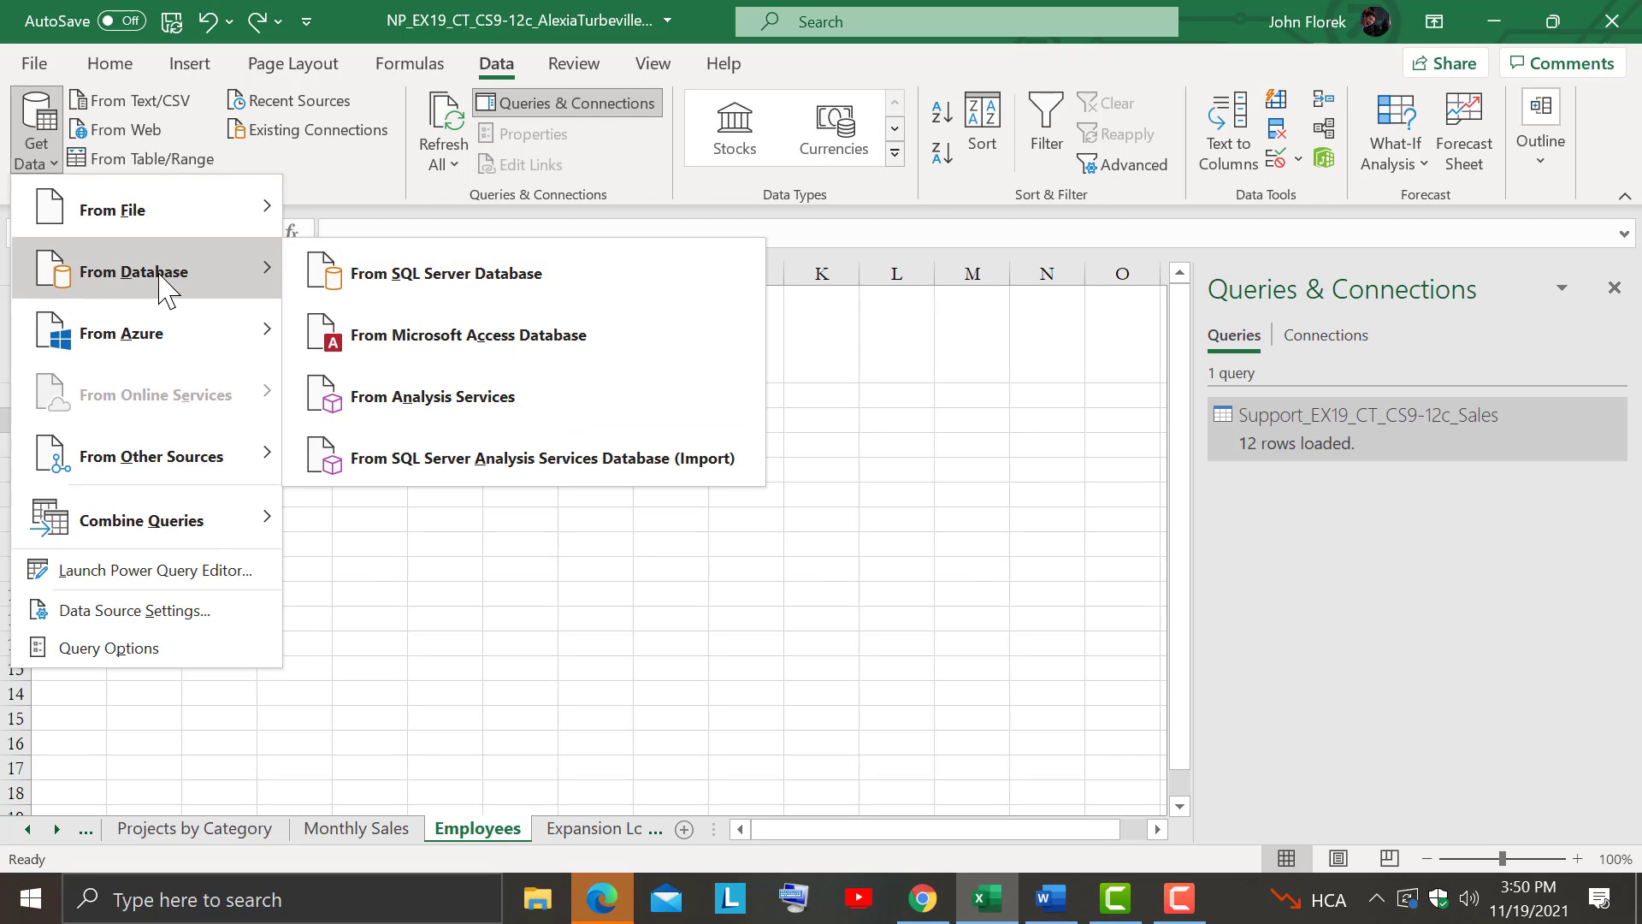
{"action": "left_click", "coordinate": [584, 350]}
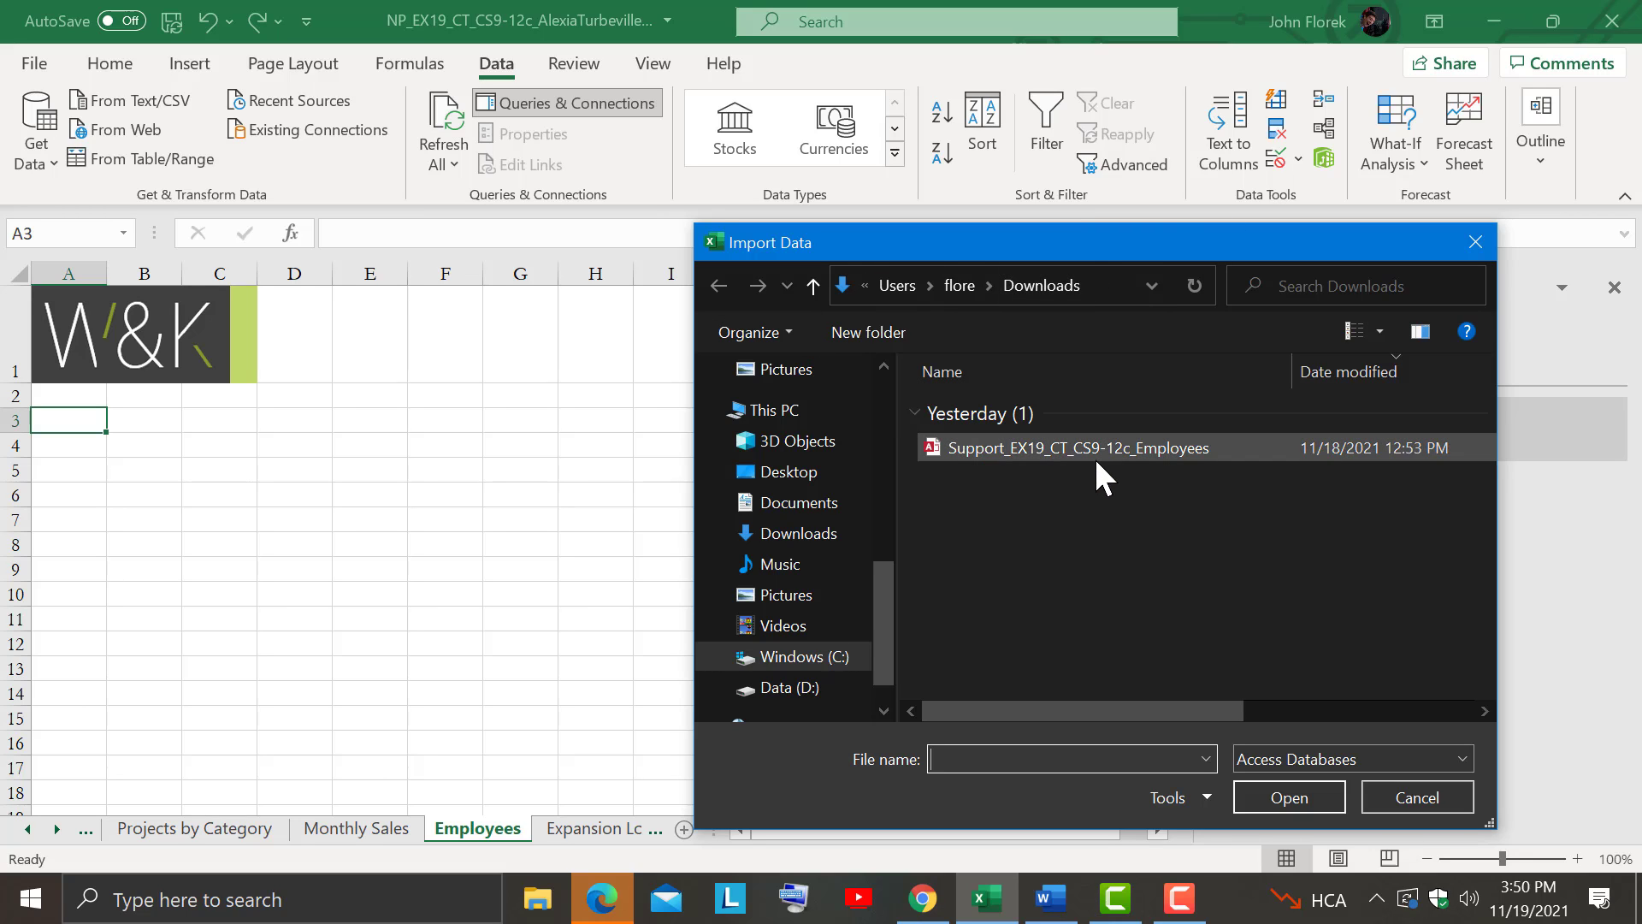
{"action": "left_click_drag", "start_coordinate": [1049, 715], "coordinate": [1049, 767]}
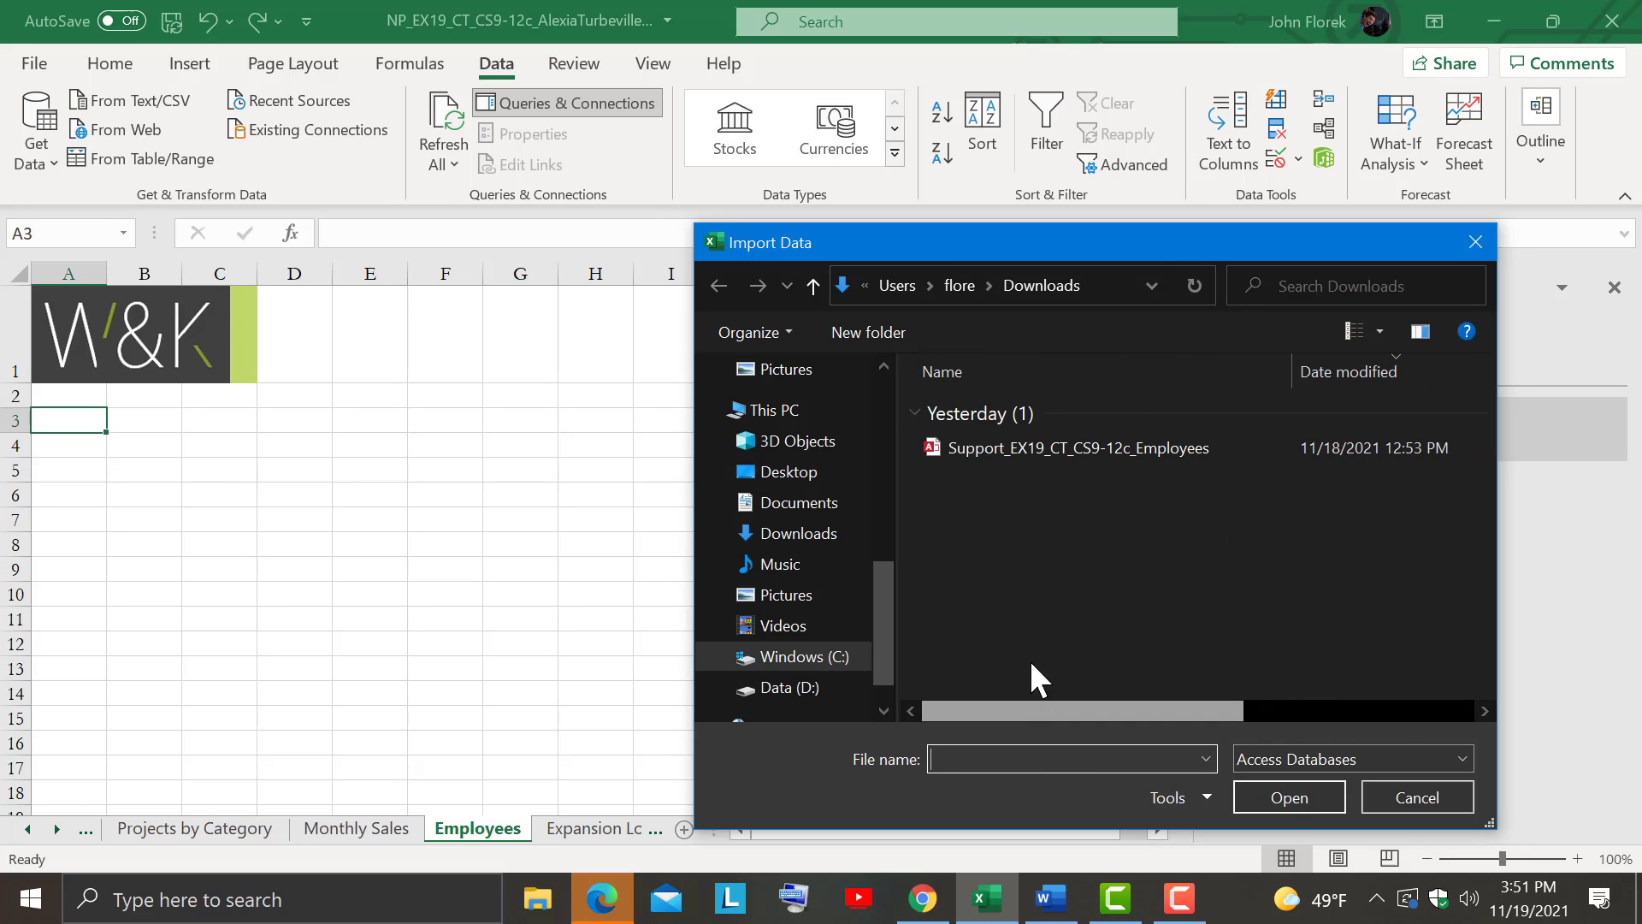
{"action": "left_click", "coordinate": [980, 445]}
{"action": "left_click", "coordinate": [1289, 799]}
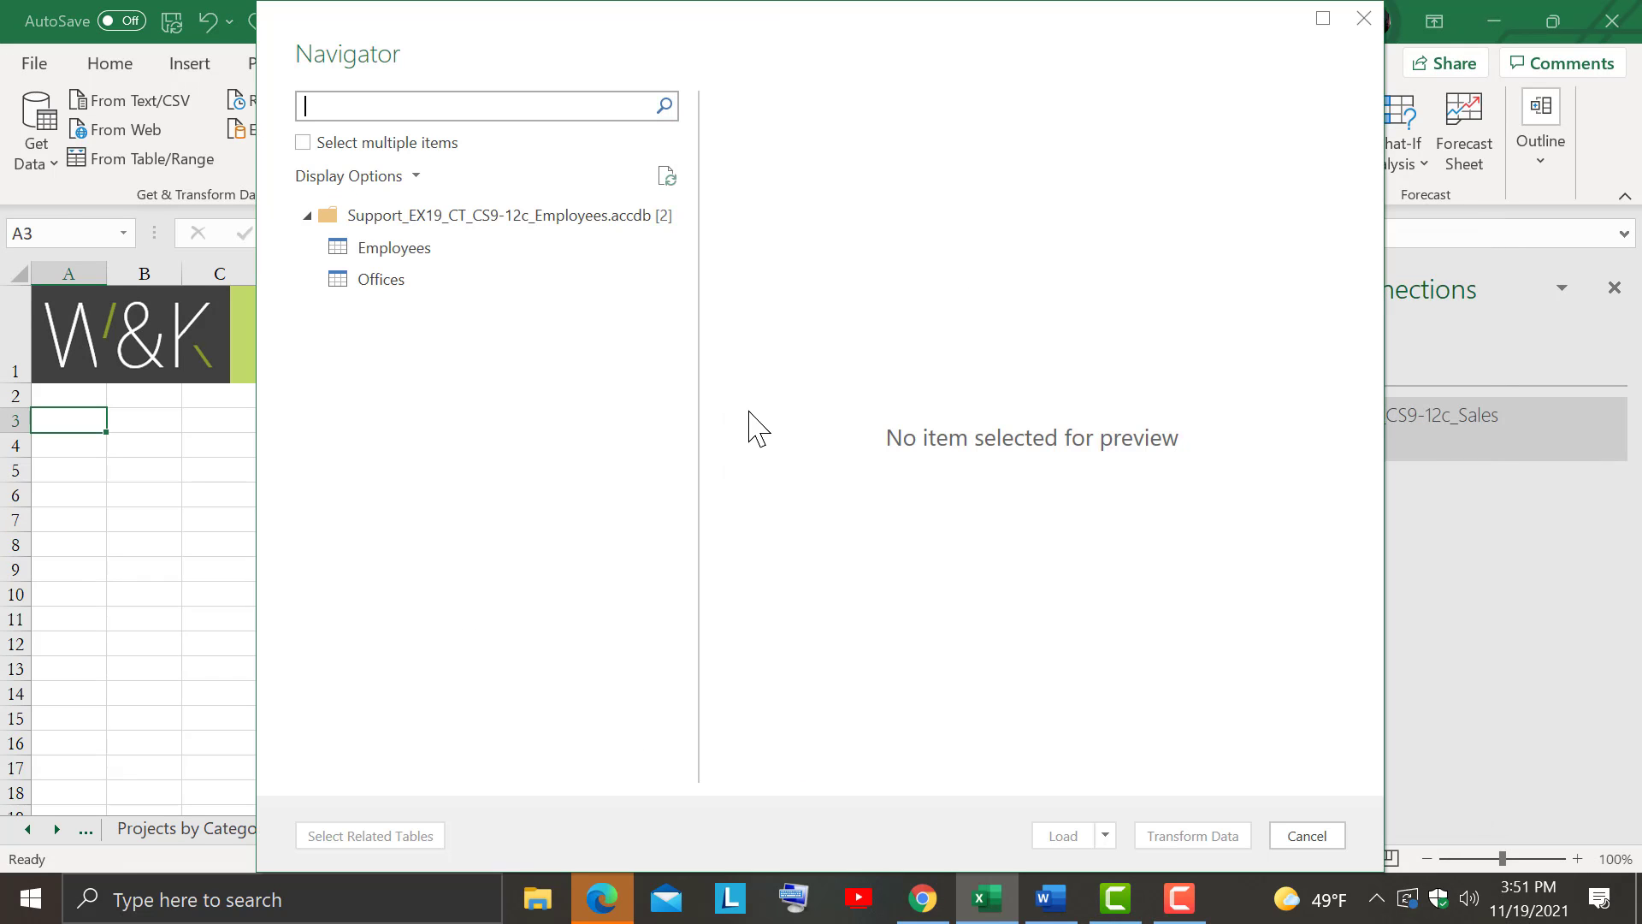
Load both the Employees and Offices tables as Only Create Connection and add them to the Data Model
{"action": "left_click", "coordinate": [303, 142]}
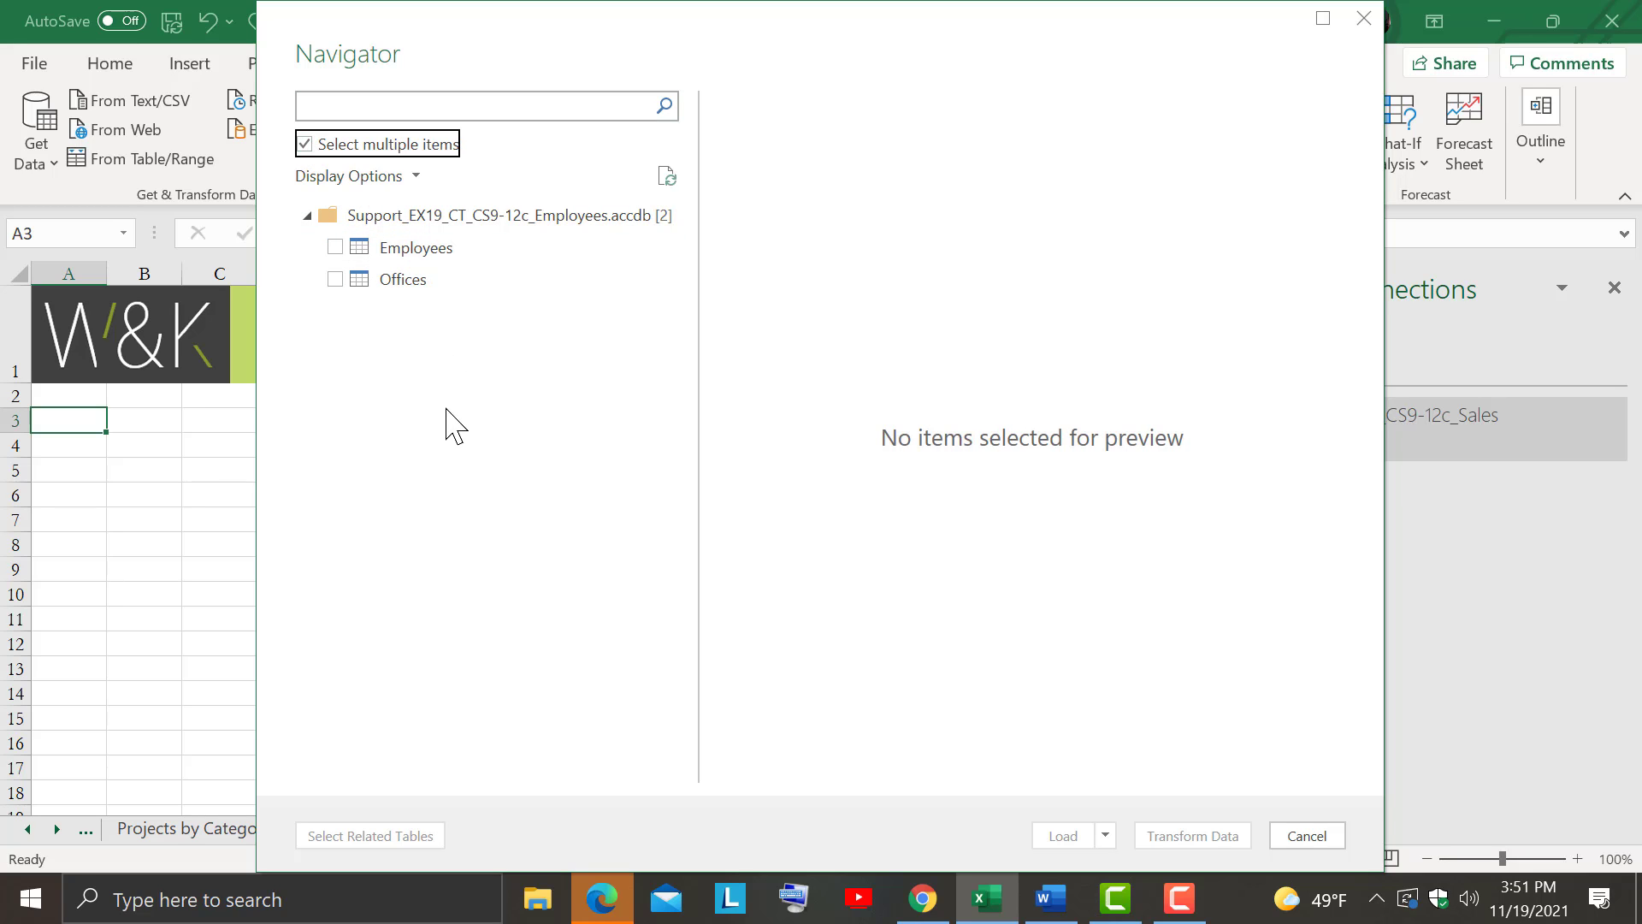
{"action": "left_click", "coordinate": [335, 247]}
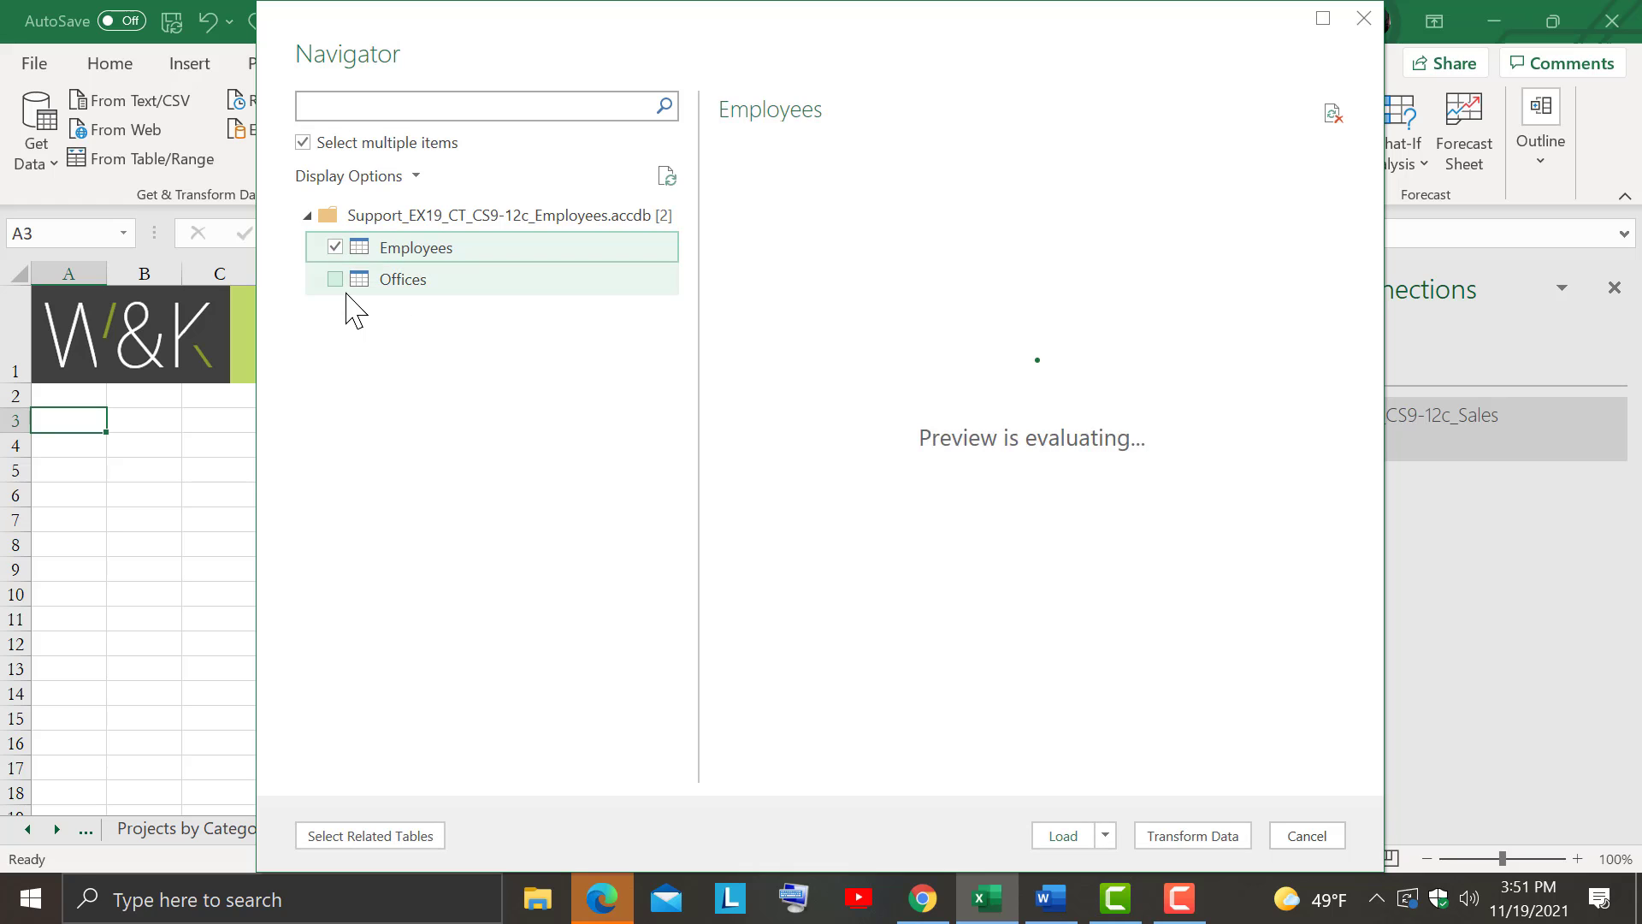
{"action": "left_click", "coordinate": [335, 280]}
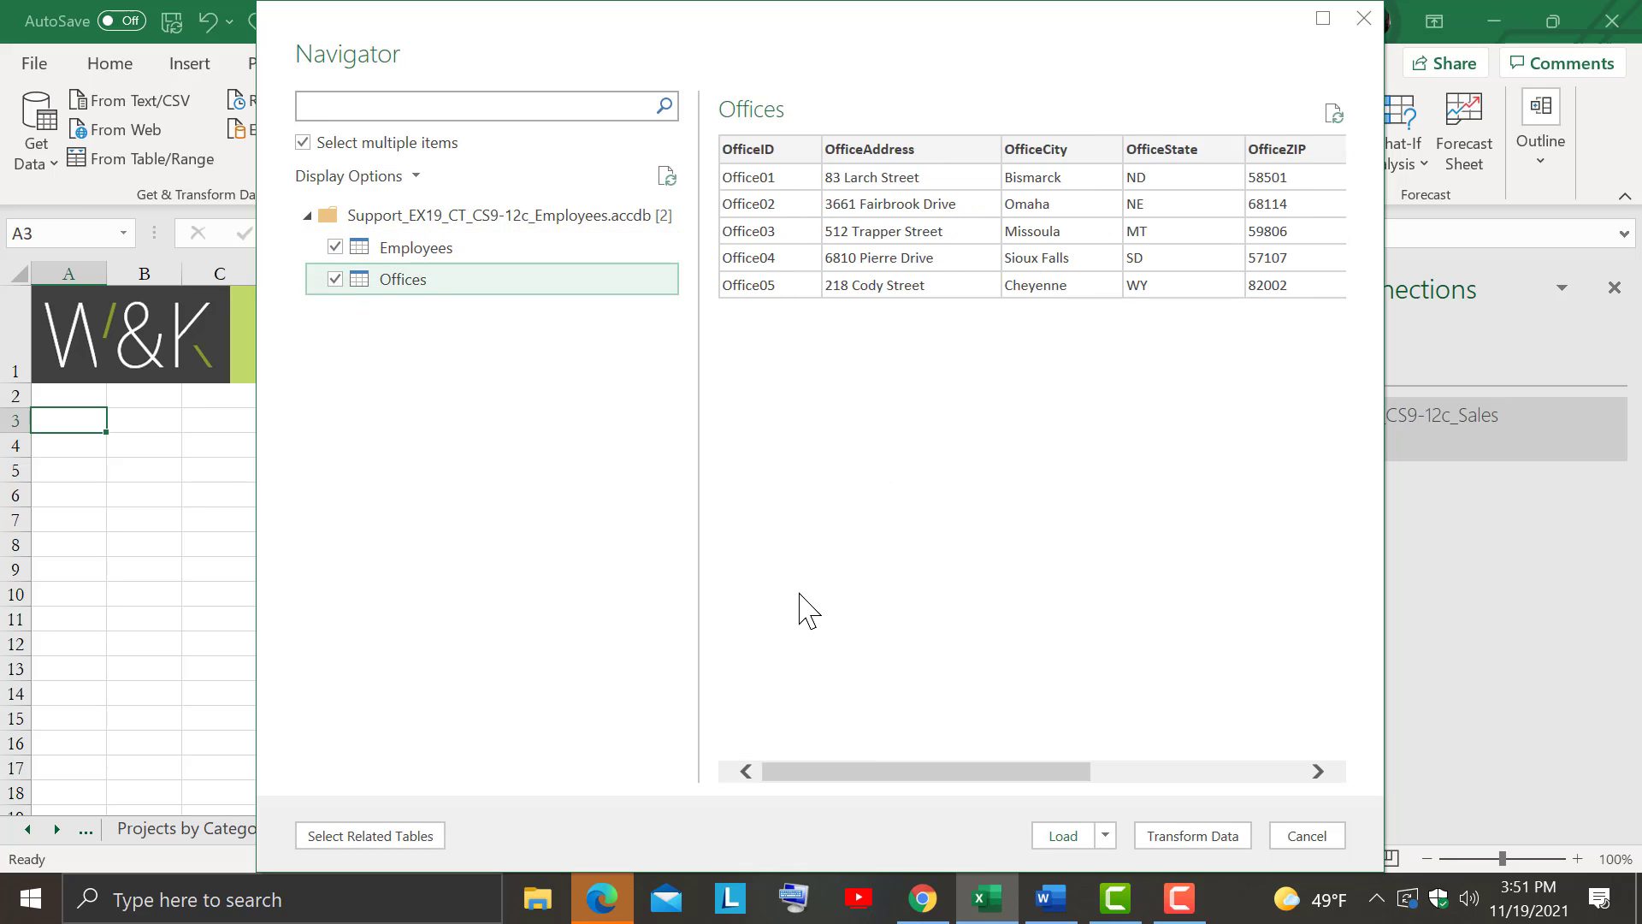
{"action": "left_click", "coordinate": [1107, 838]}
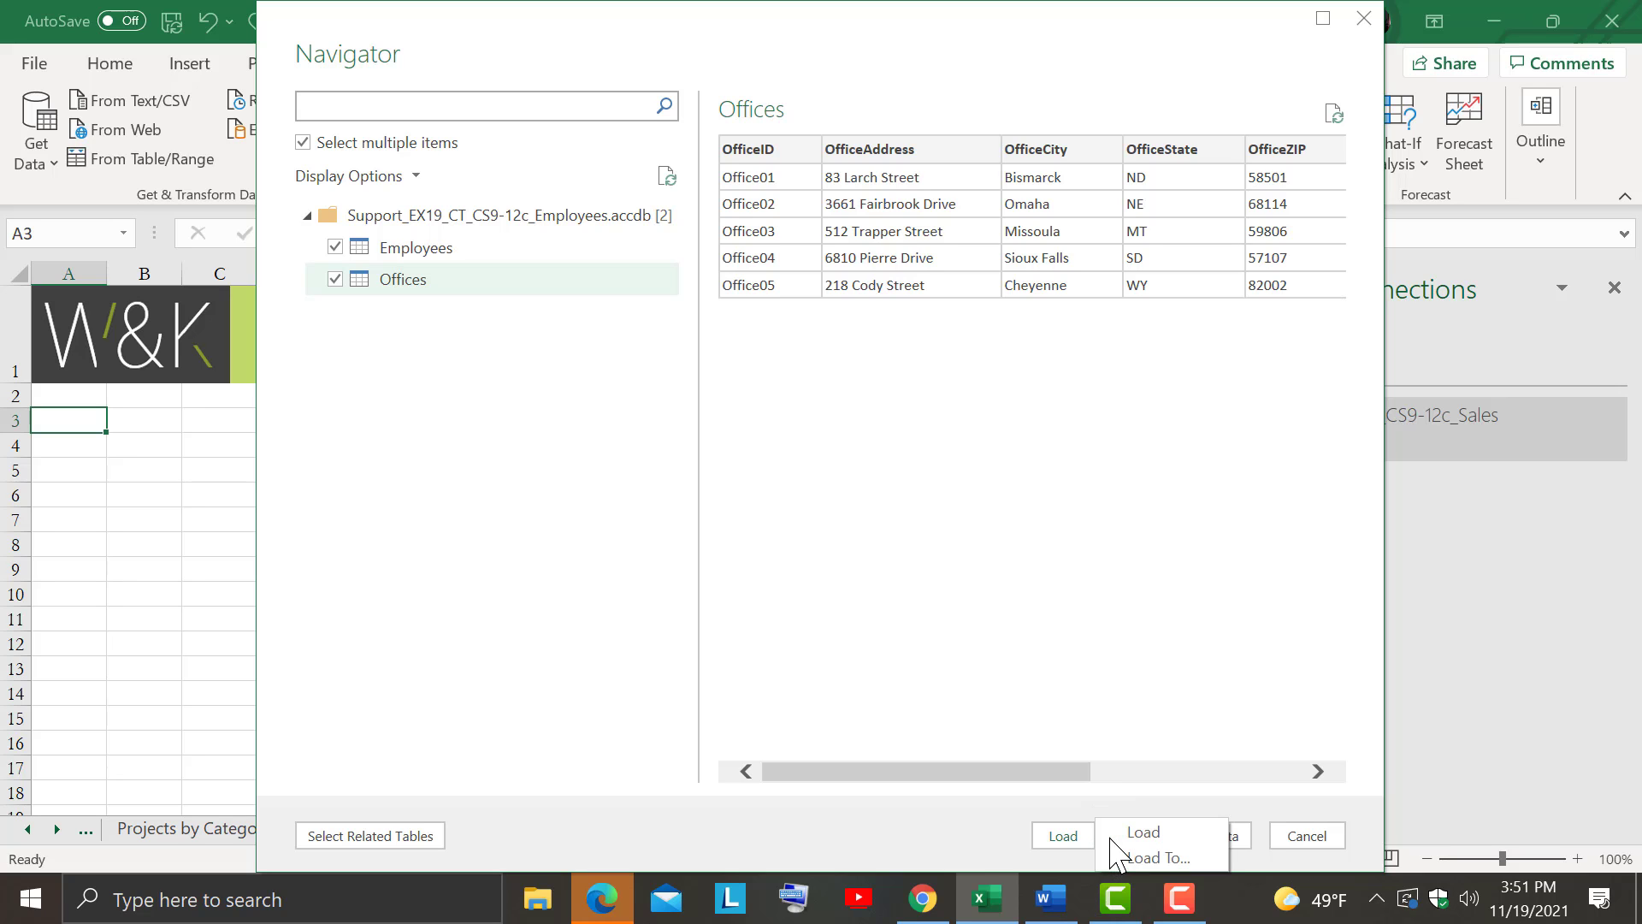
{"action": "left_click", "coordinate": [1197, 857]}
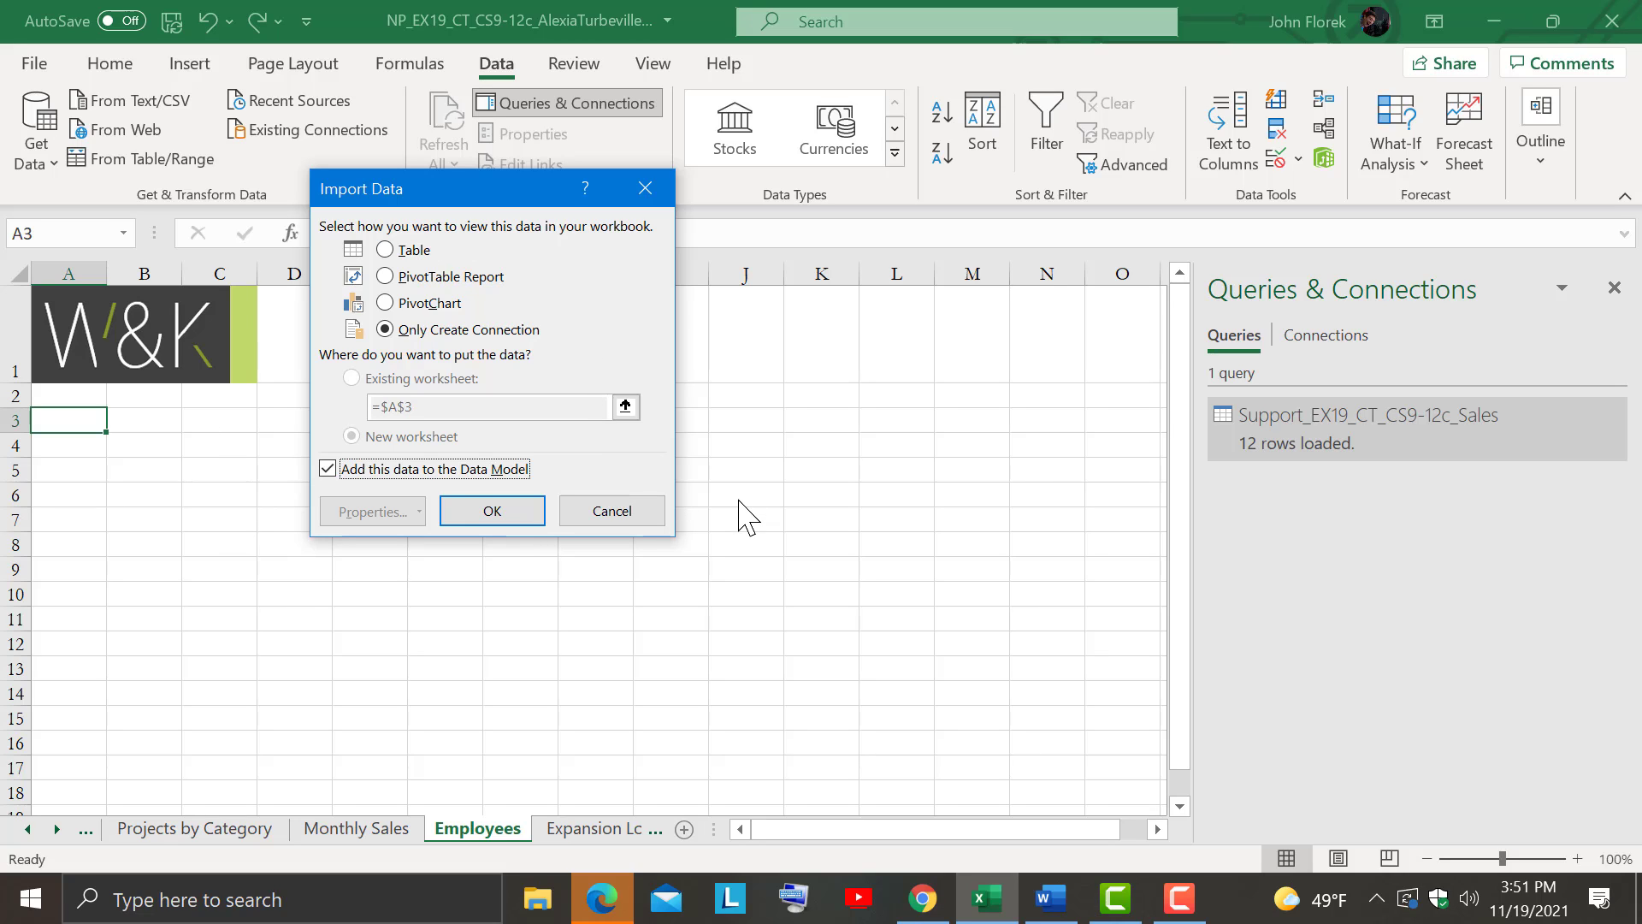
{"action": "left_click", "coordinate": [494, 512]}
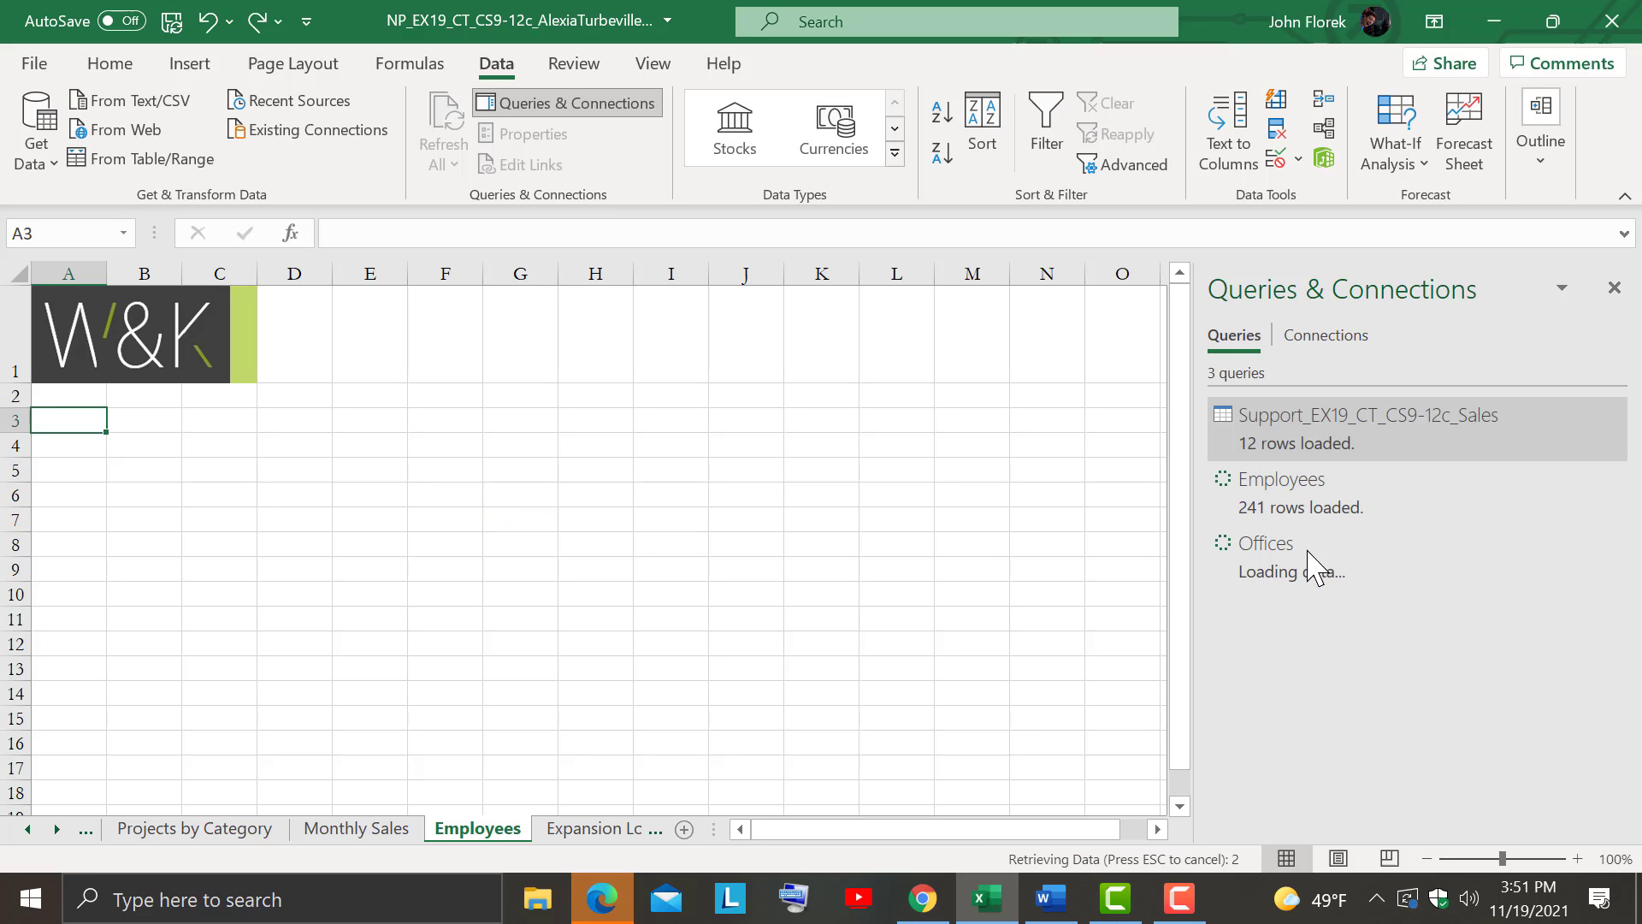
Examine the imported Employees and Offices queries and the workbook's list of connections
{"action": "mouse_move", "coordinate": [1317, 588]}
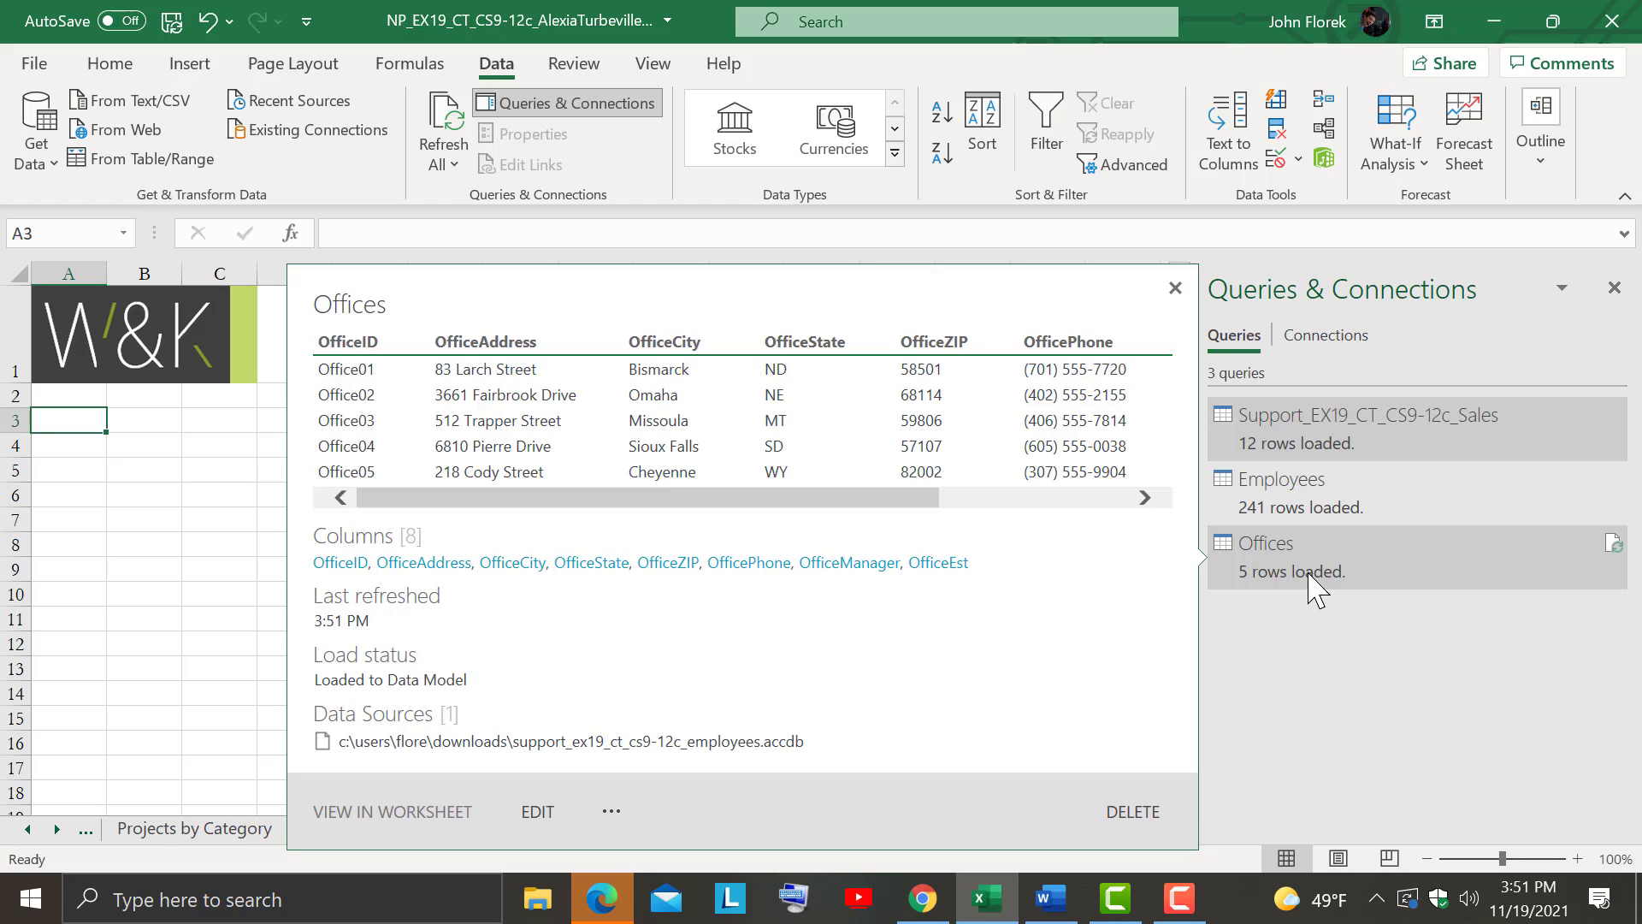
{"action": "mouse_move", "coordinate": [1325, 505]}
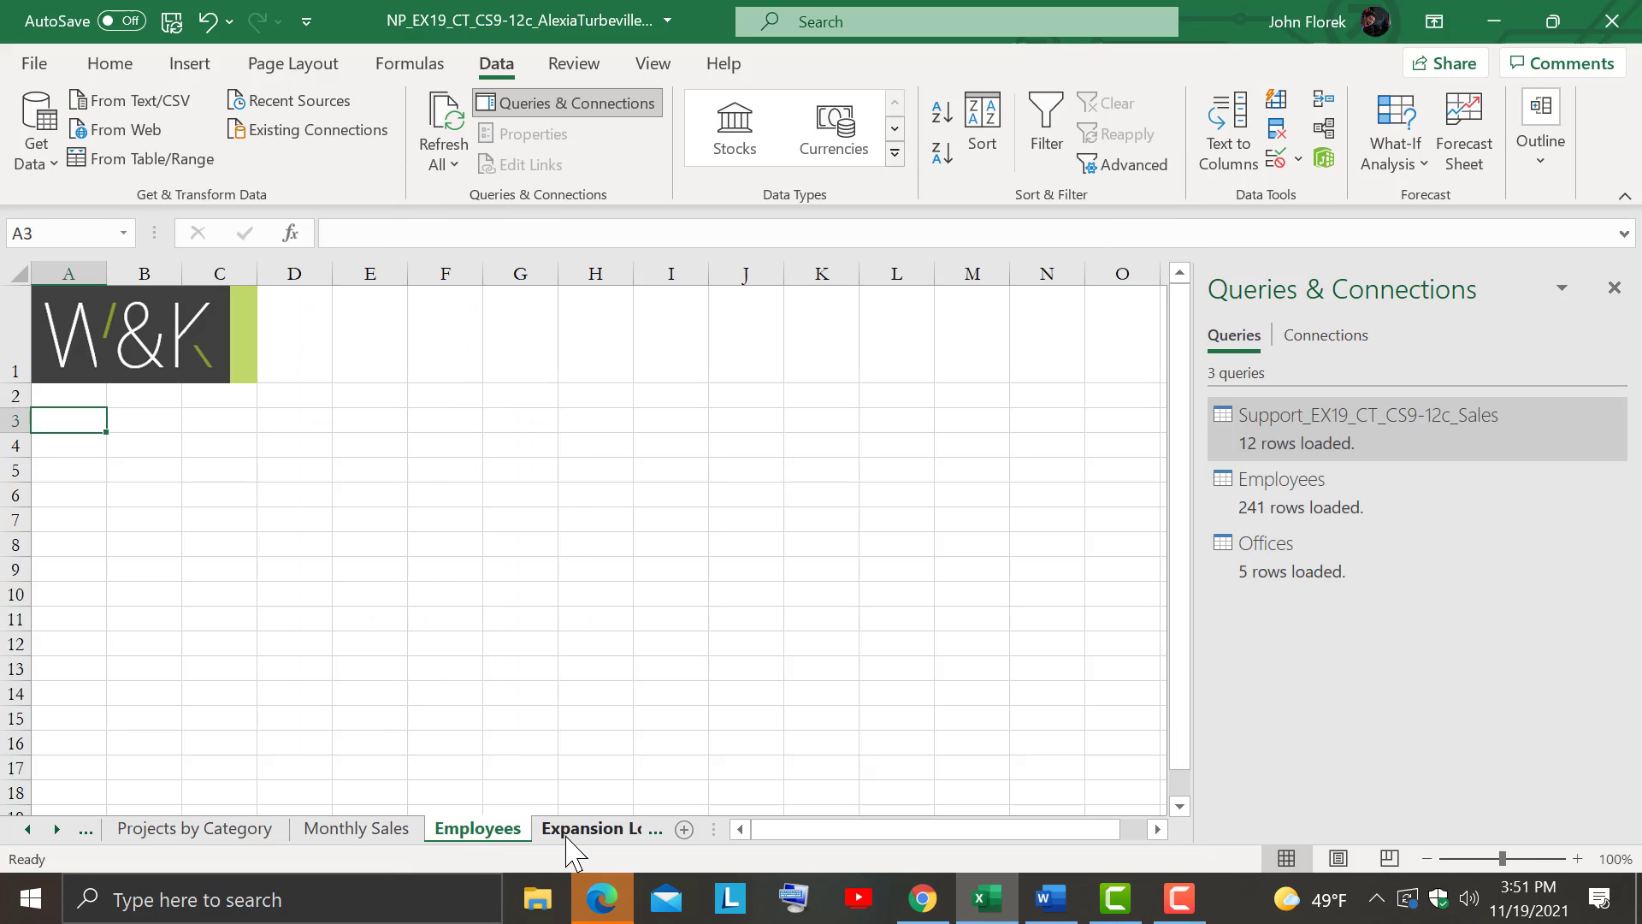
{"action": "left_click", "coordinate": [400, 829], "text": "ctrl"}
{"action": "left_click", "coordinate": [459, 830]}
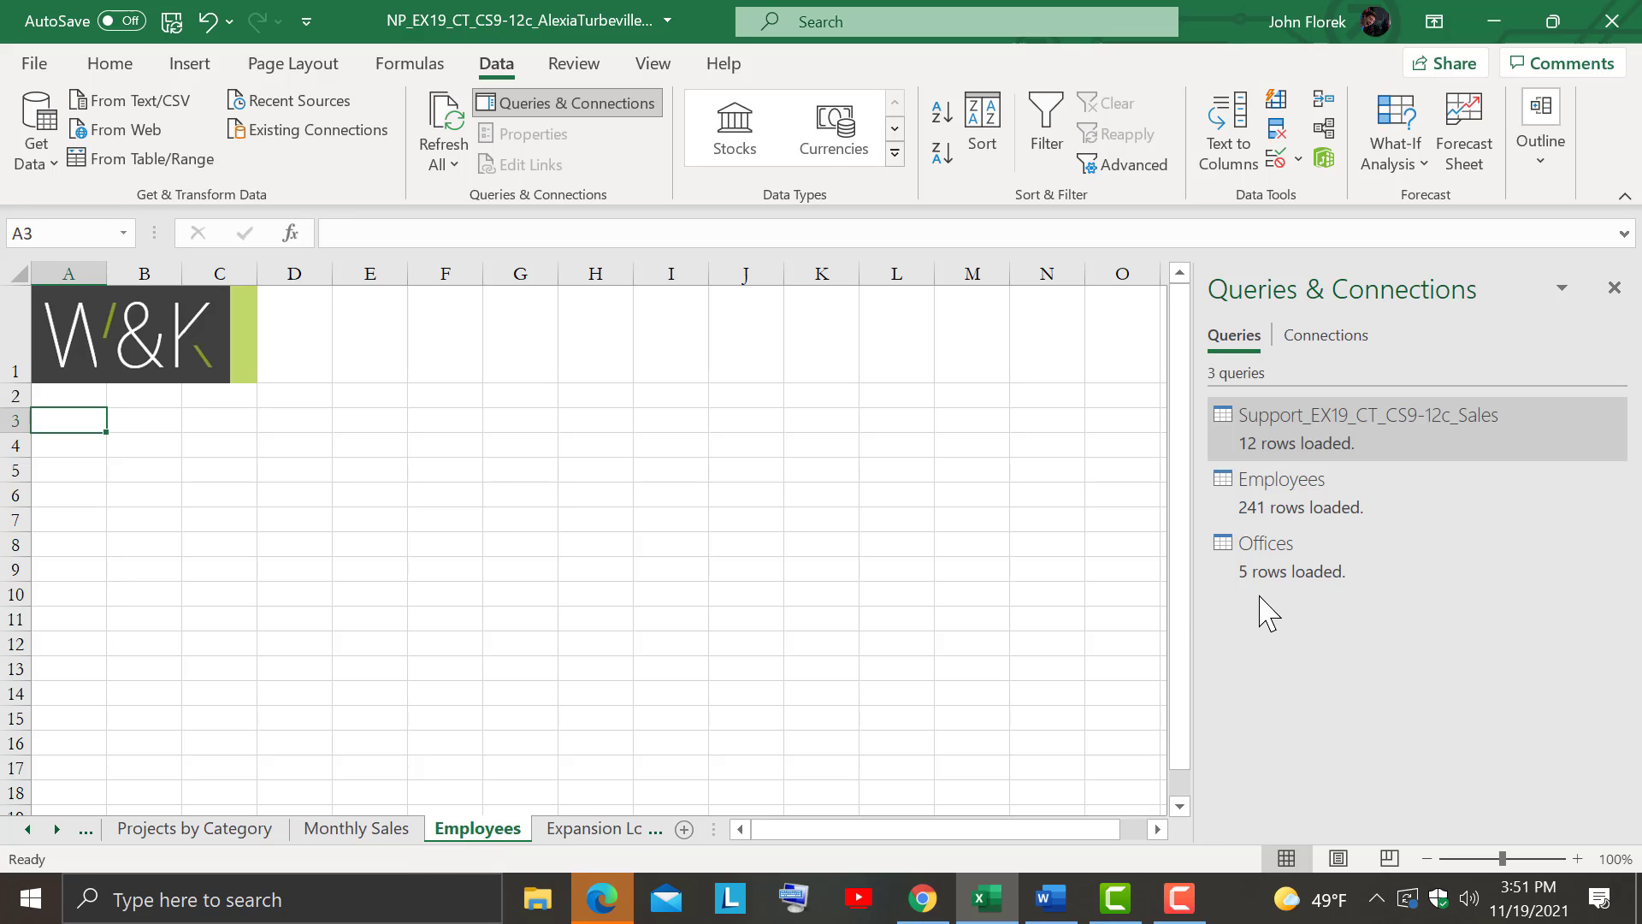
{"action": "mouse_move", "coordinate": [1287, 510]}
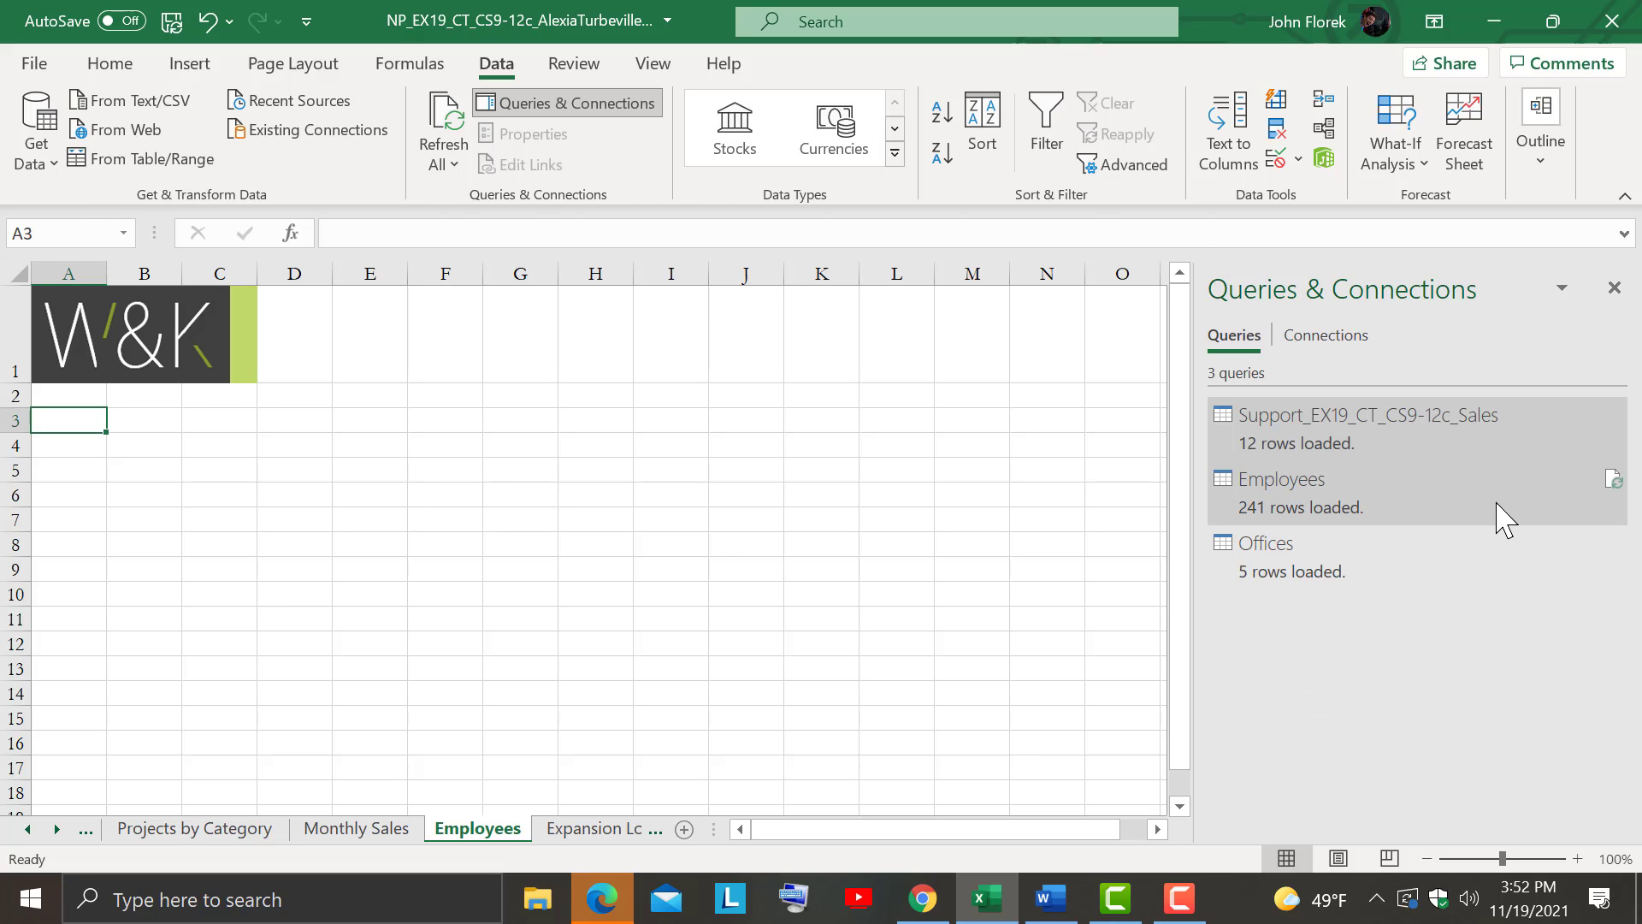
{"action": "mouse_move", "coordinate": [1505, 518]}
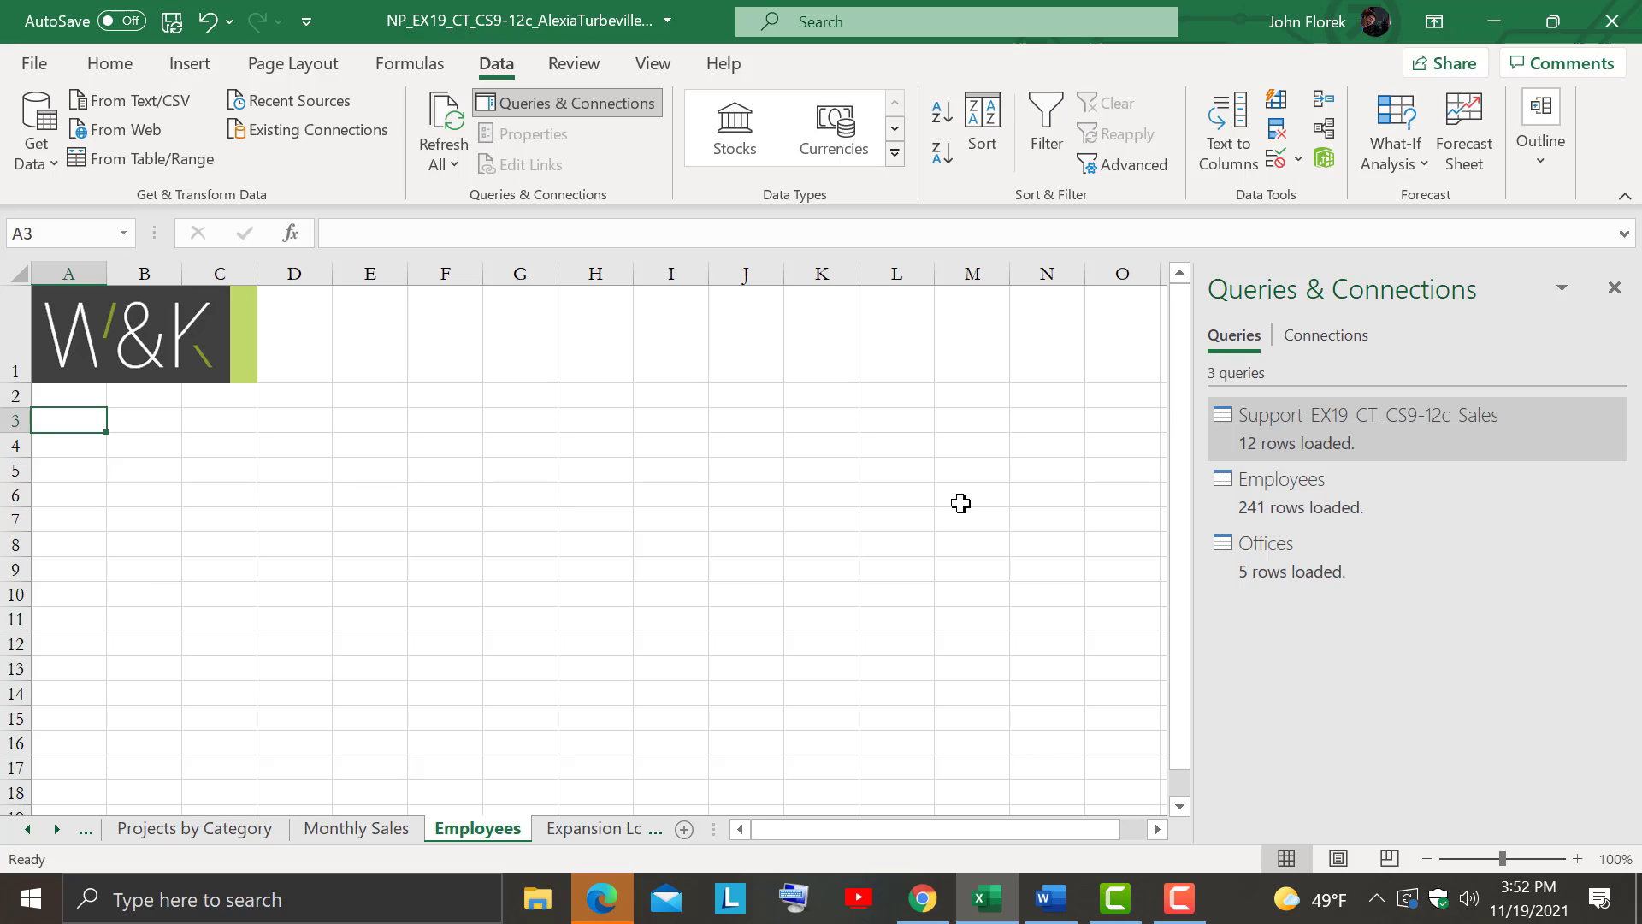
{"action": "left_click", "coordinate": [1349, 338]}
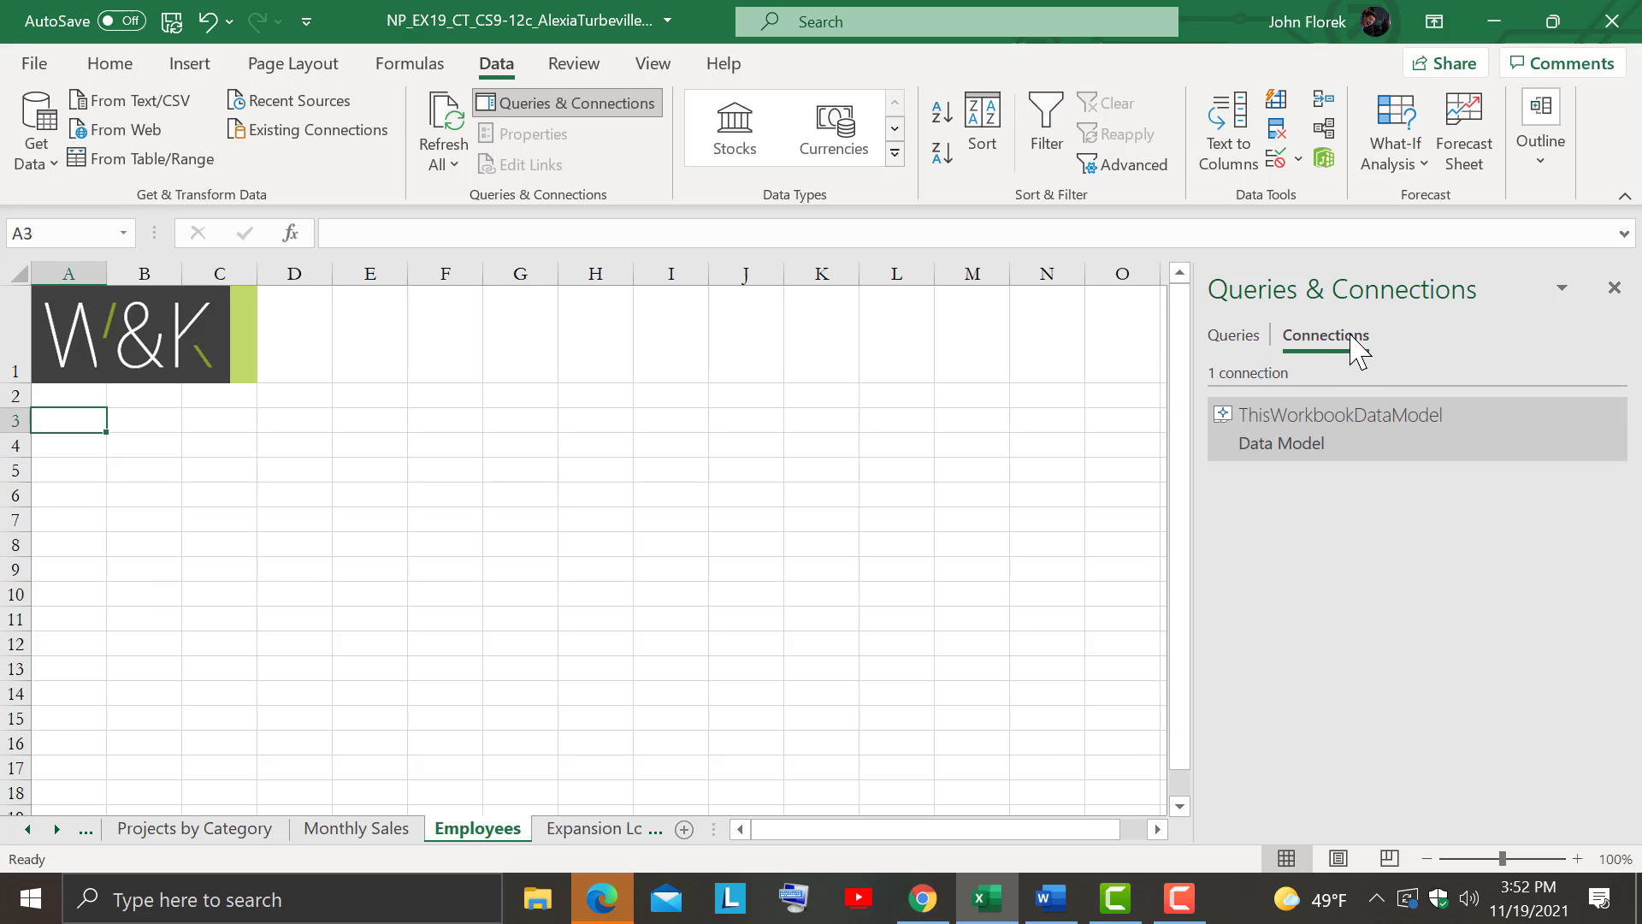
{"action": "left_click", "coordinate": [1240, 339]}
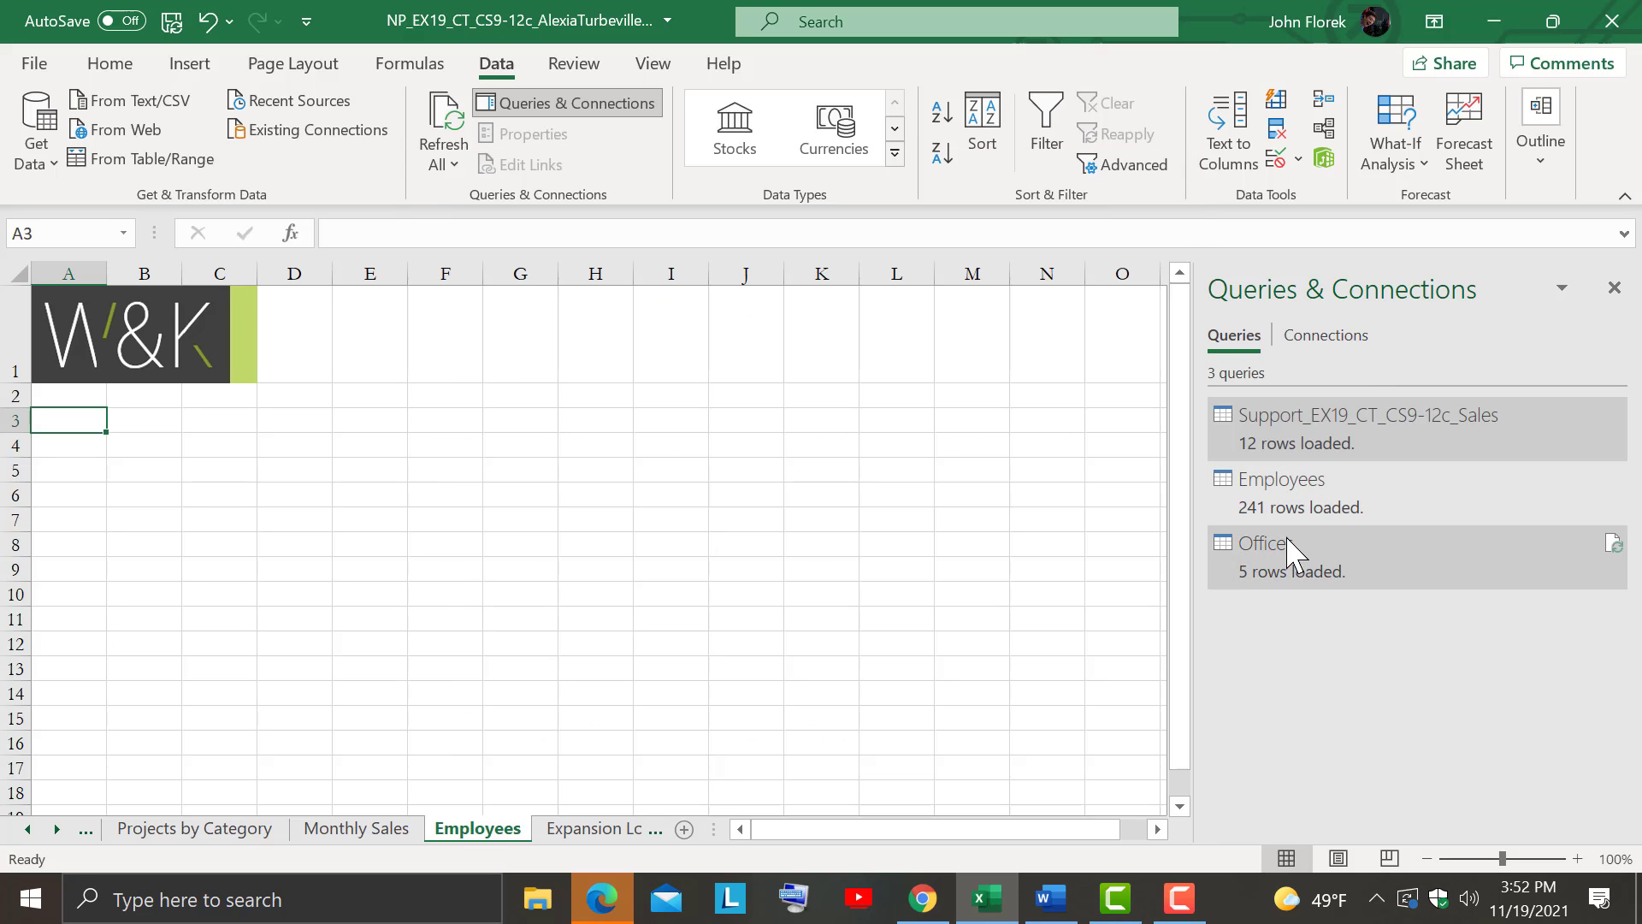
{"action": "mouse_move", "coordinate": [1290, 554]}
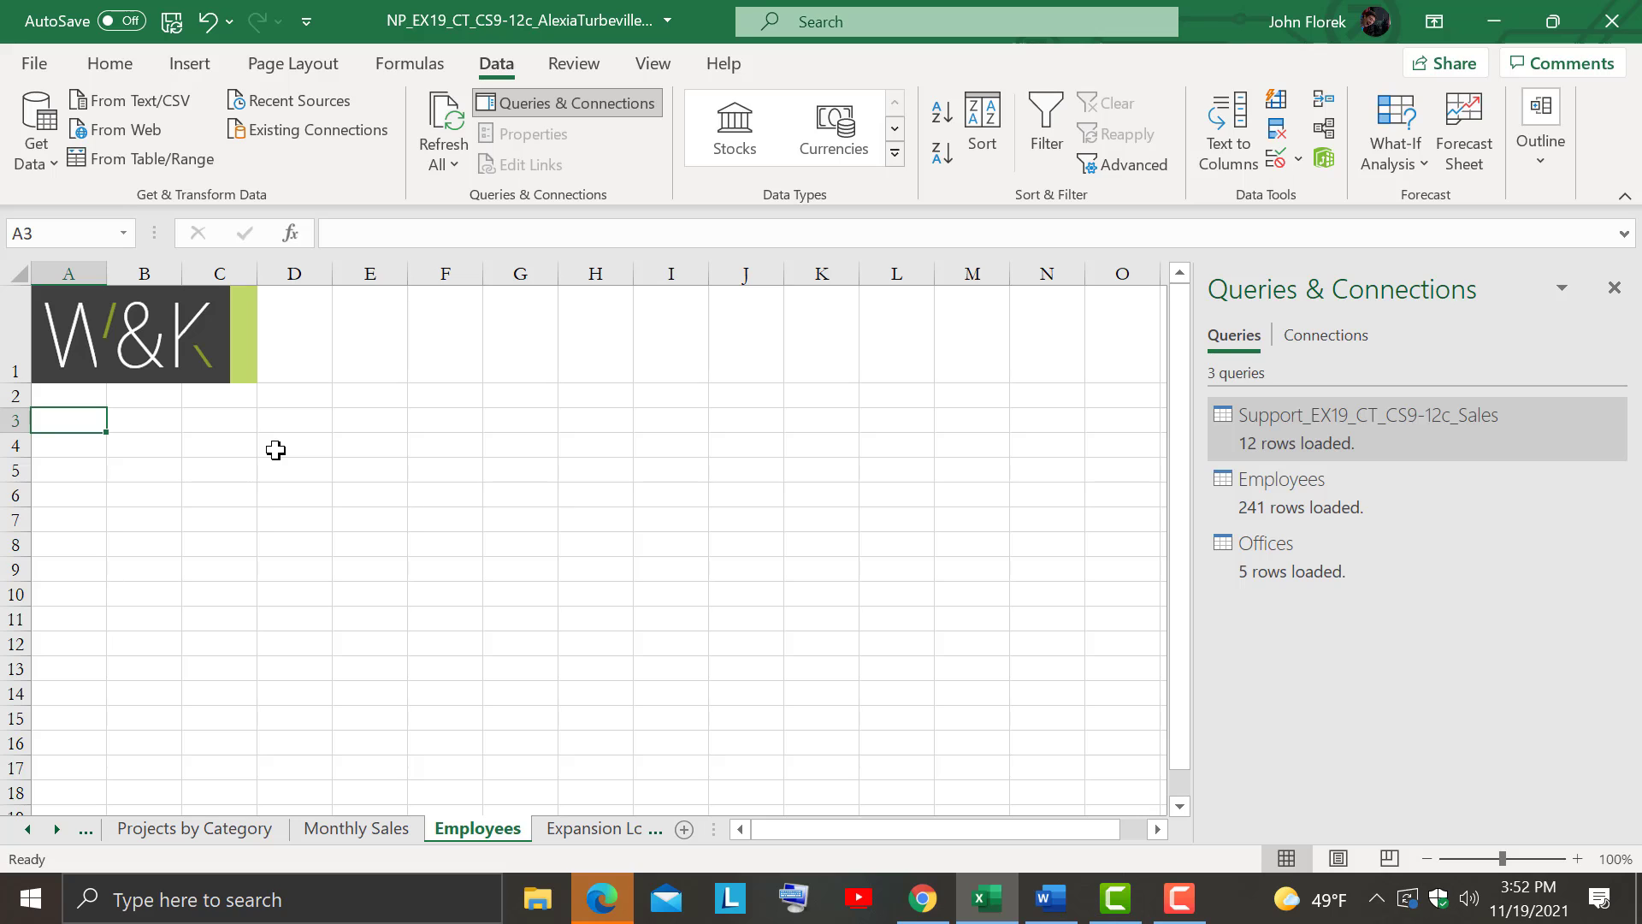
Insert a PivotTable at cell A3 of the Employees worksheet, using the external connection Query - Employees as its source
{"action": "left_click", "coordinate": [187, 68]}
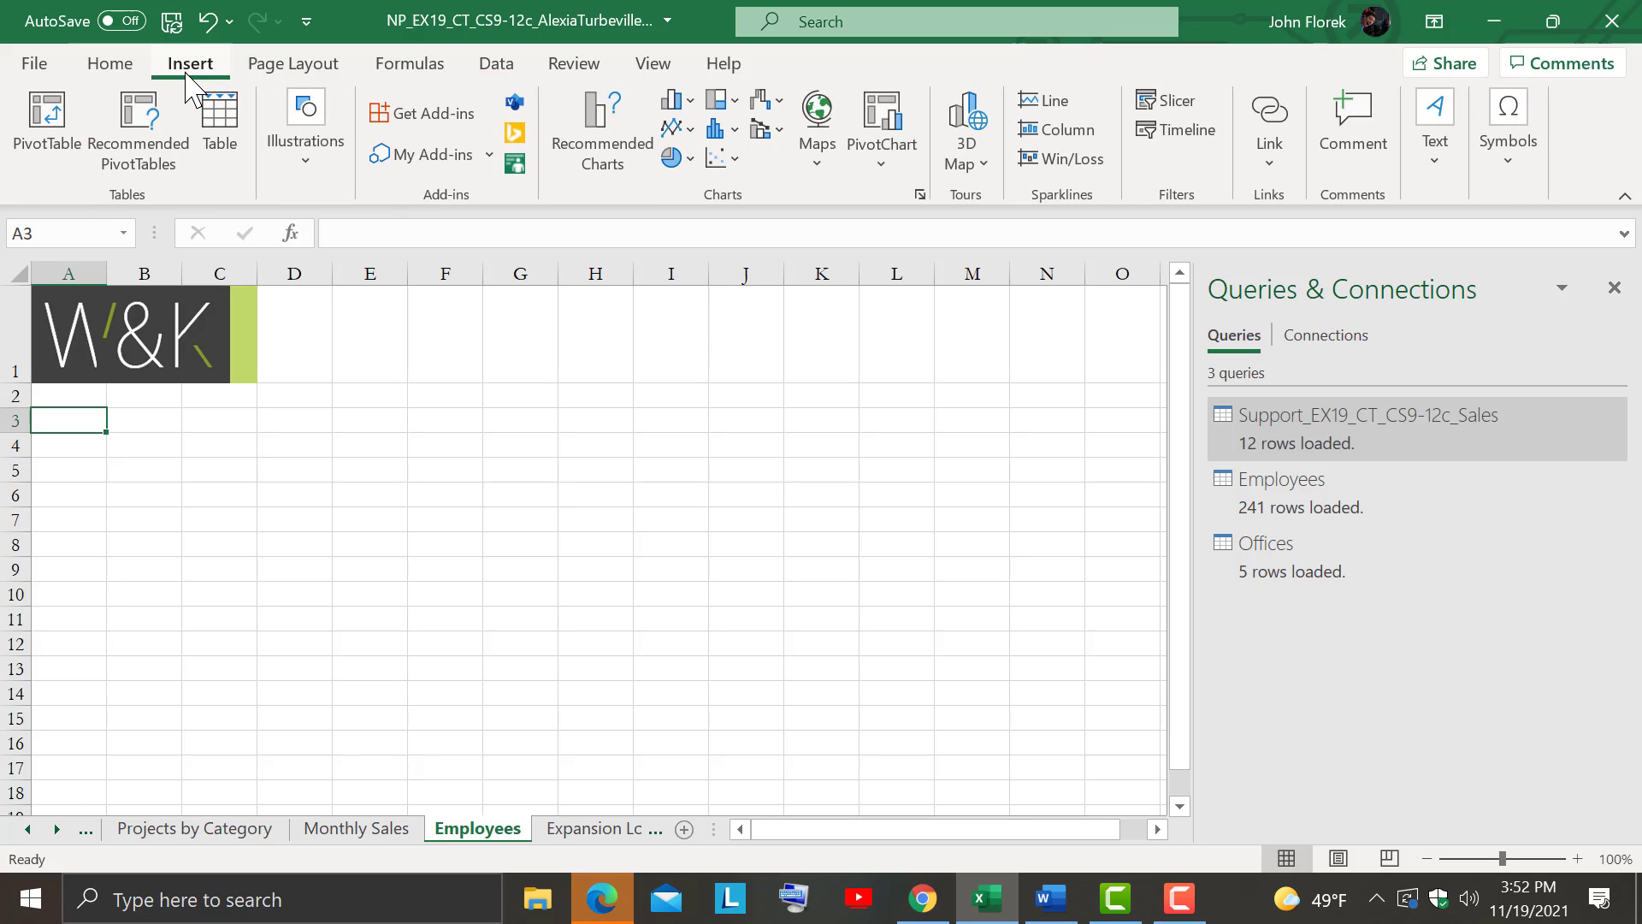
{"action": "left_click", "coordinate": [41, 133]}
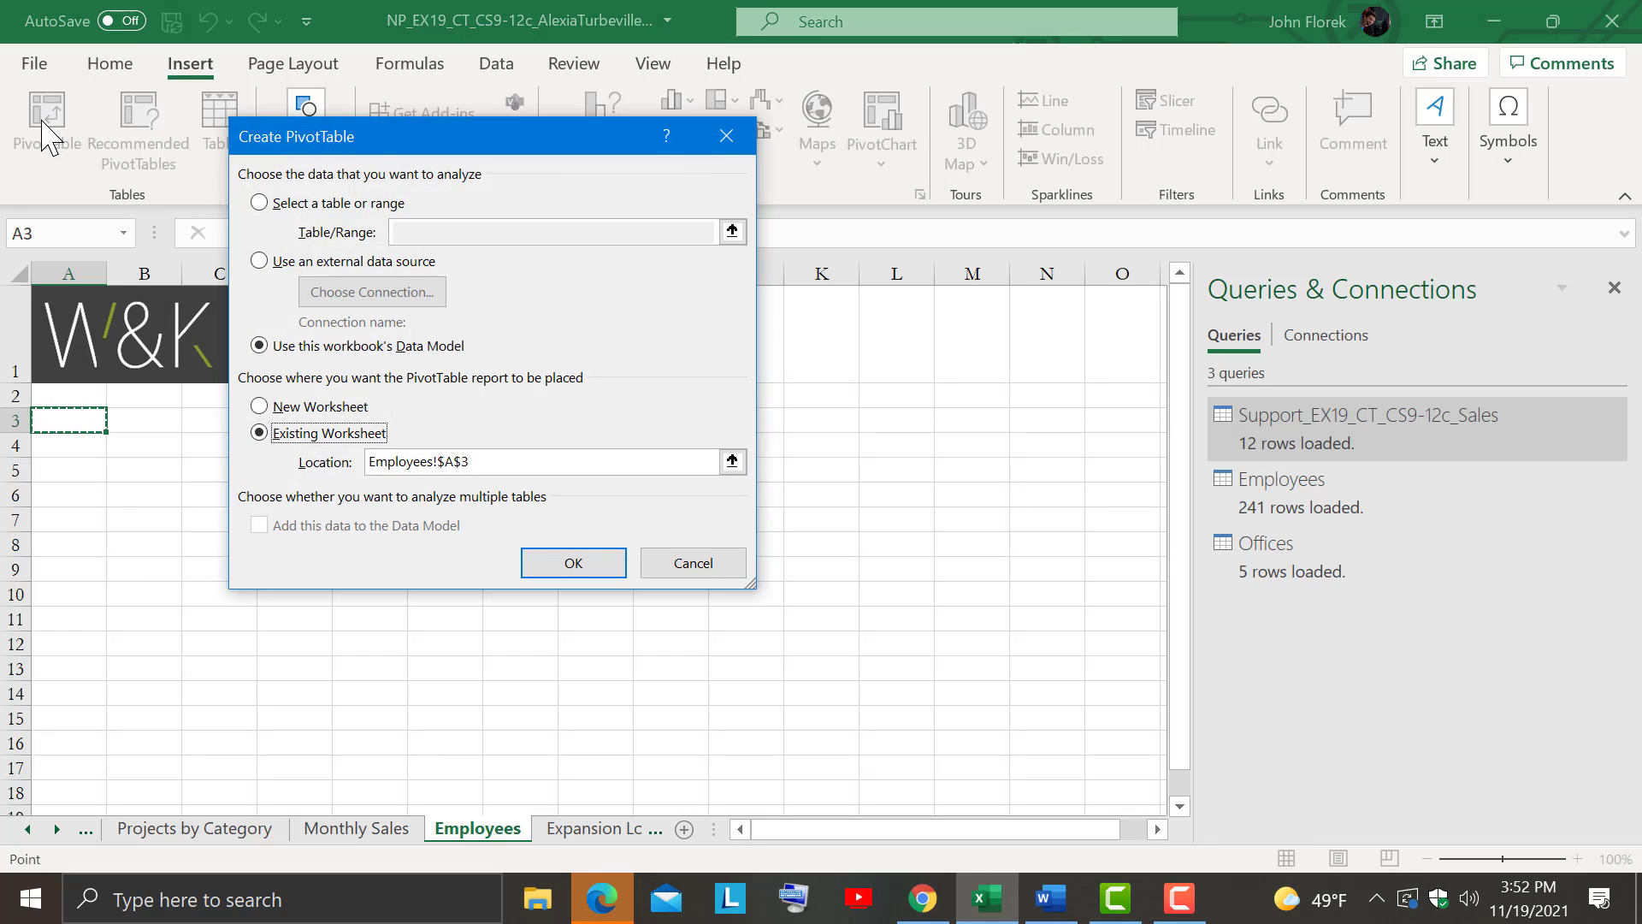
{"action": "left_click", "coordinate": [266, 263]}
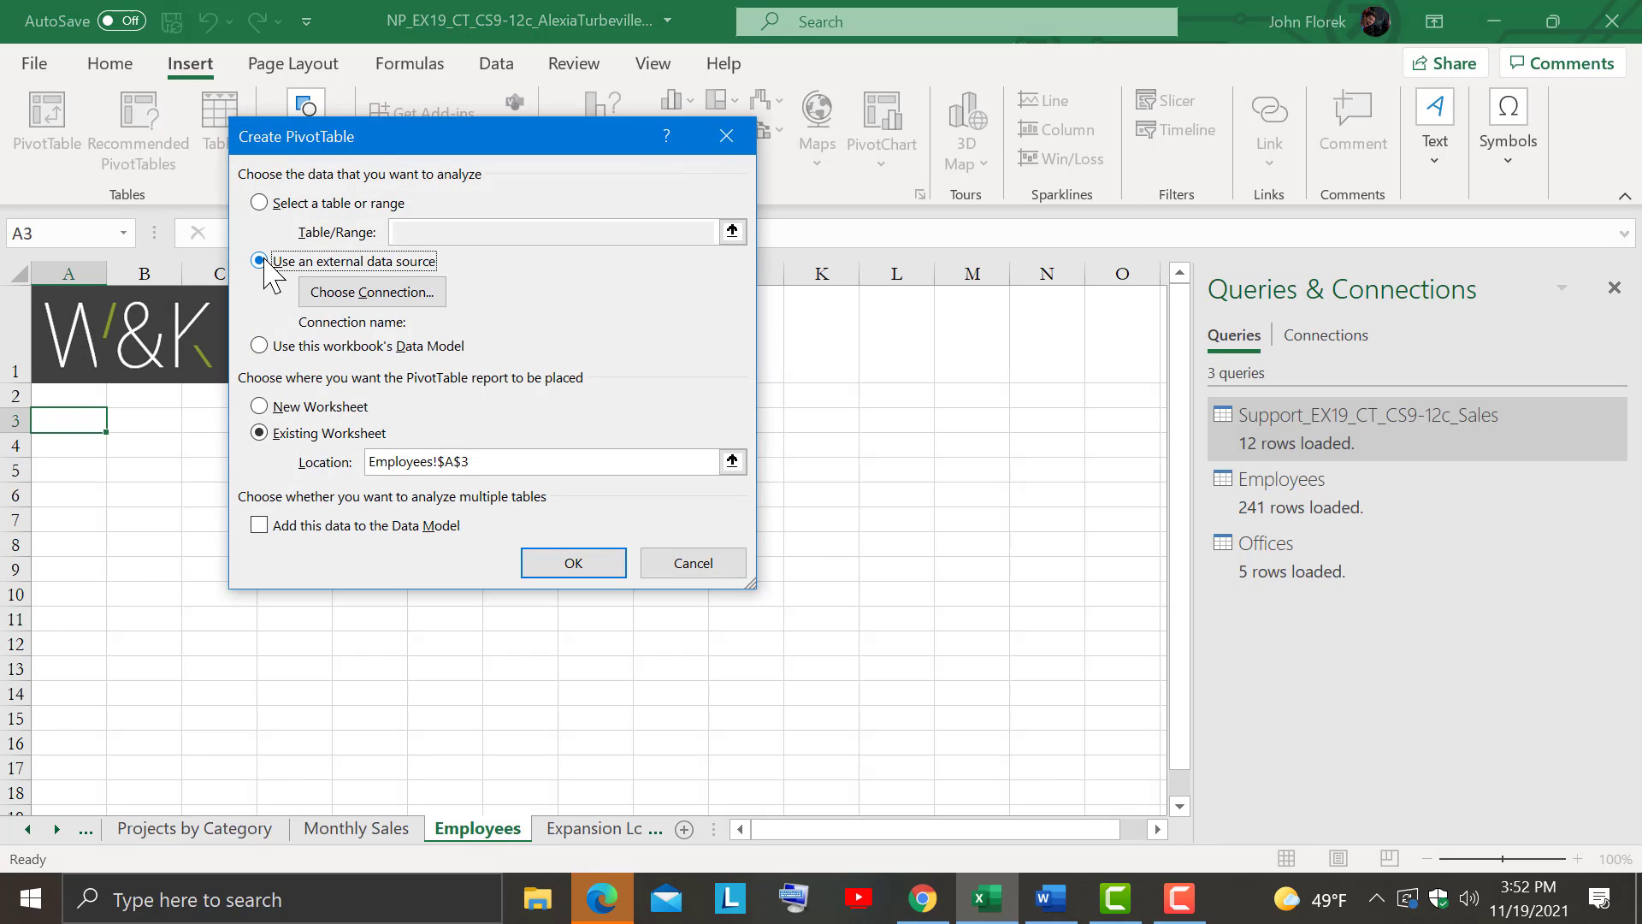
{"action": "left_click", "coordinate": [348, 301]}
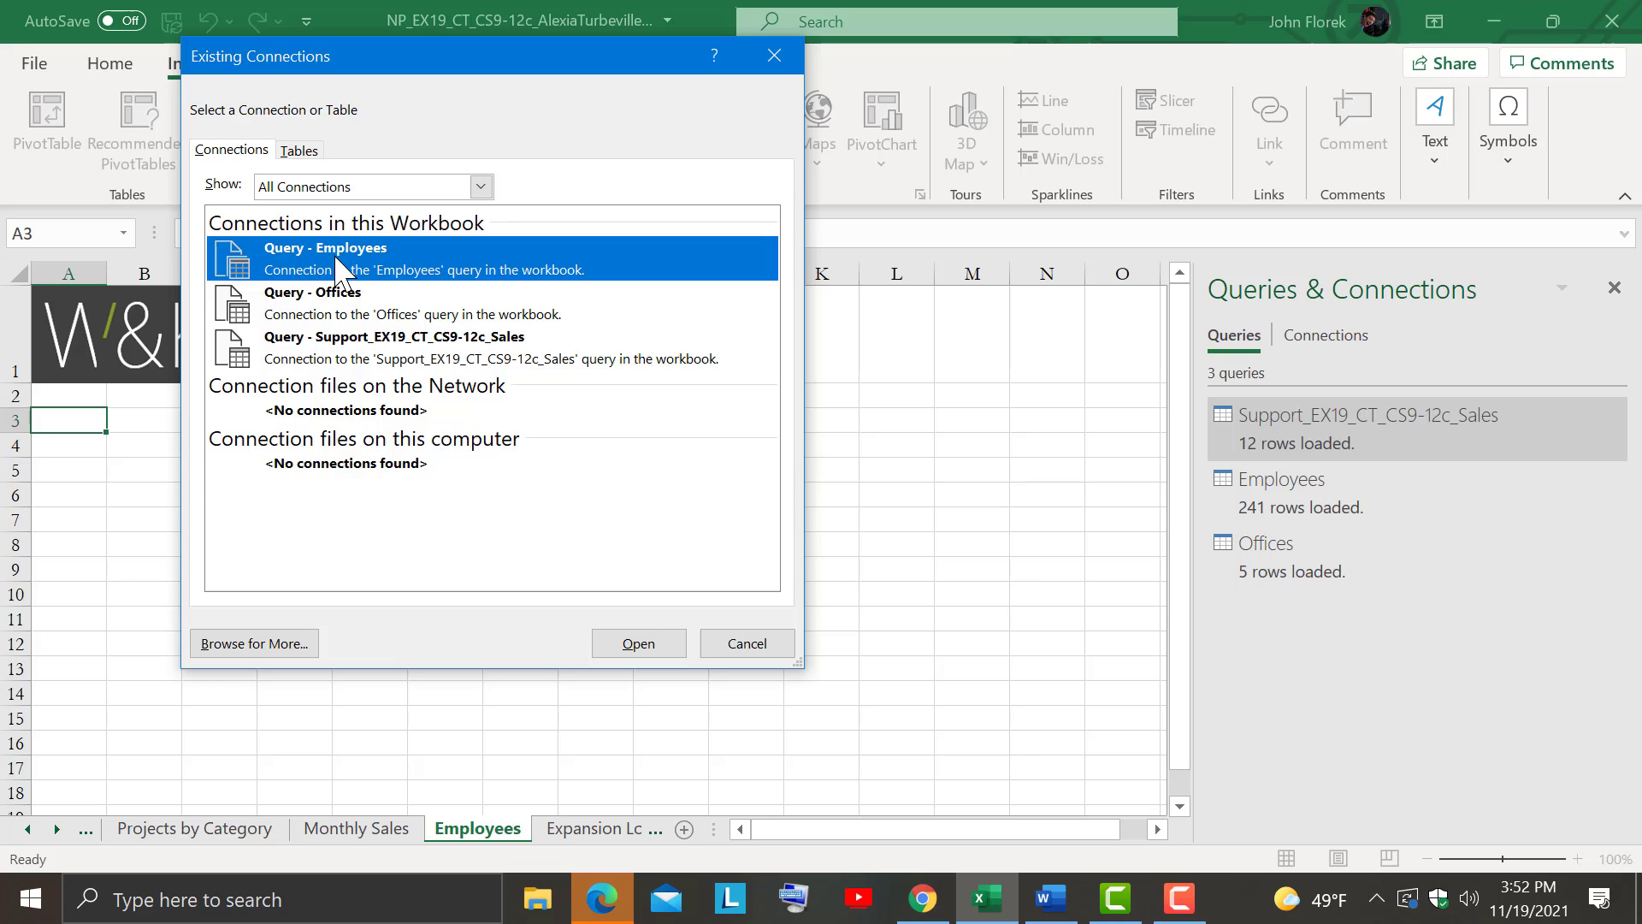
{"action": "left_click", "coordinate": [638, 644]}
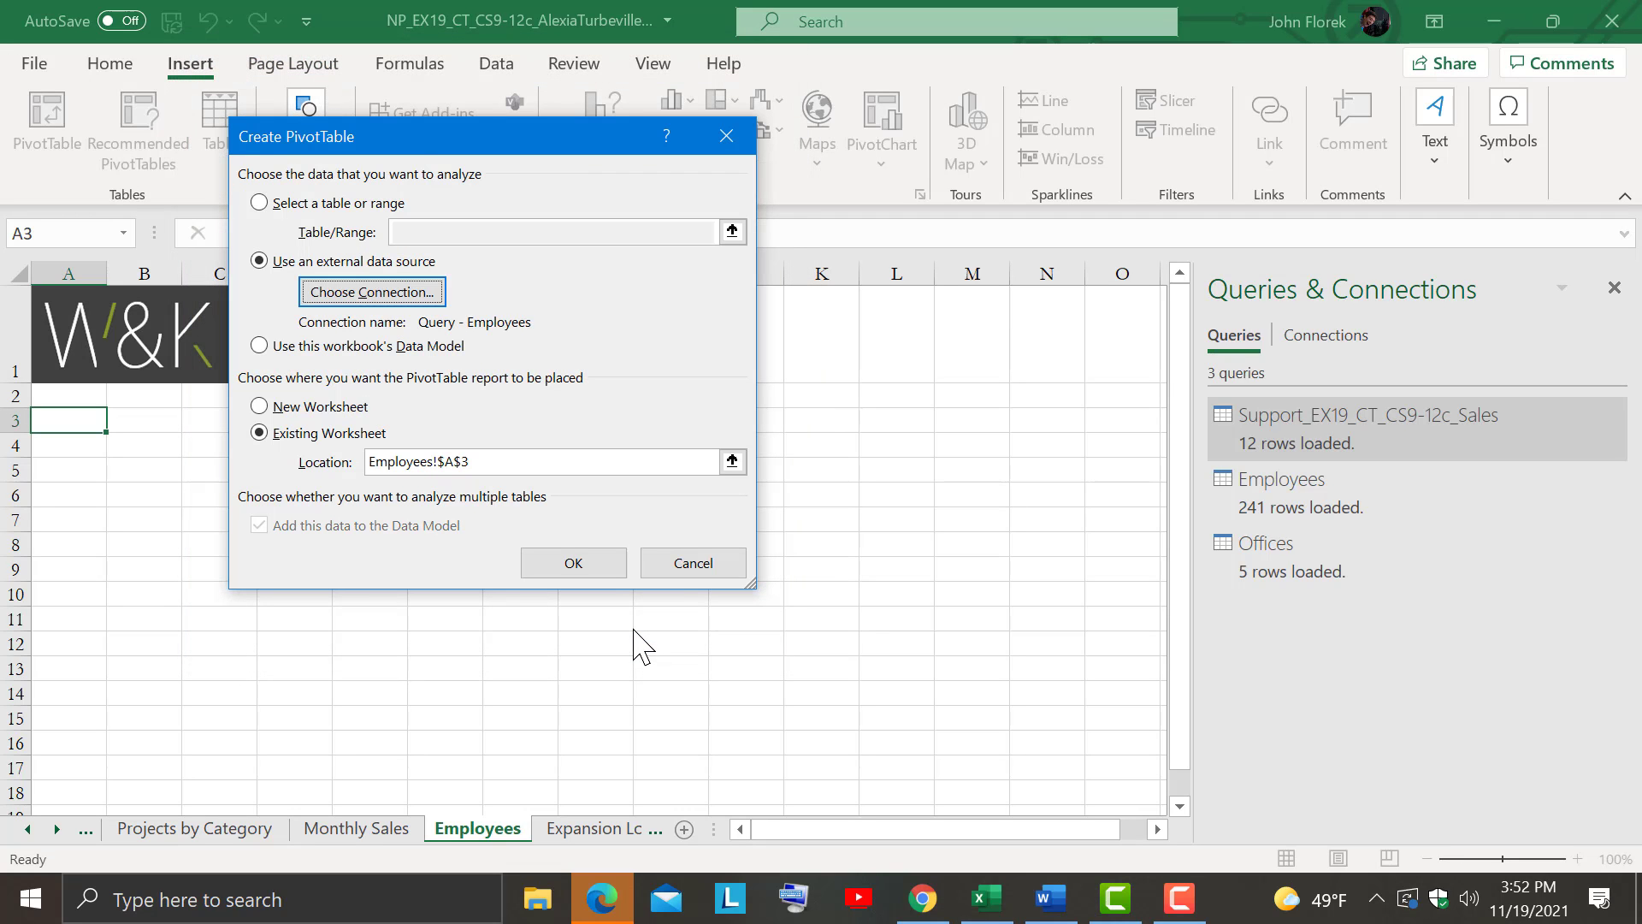
{"action": "left_click", "coordinate": [564, 550]}
{"action": "left_click", "coordinate": [578, 561]}
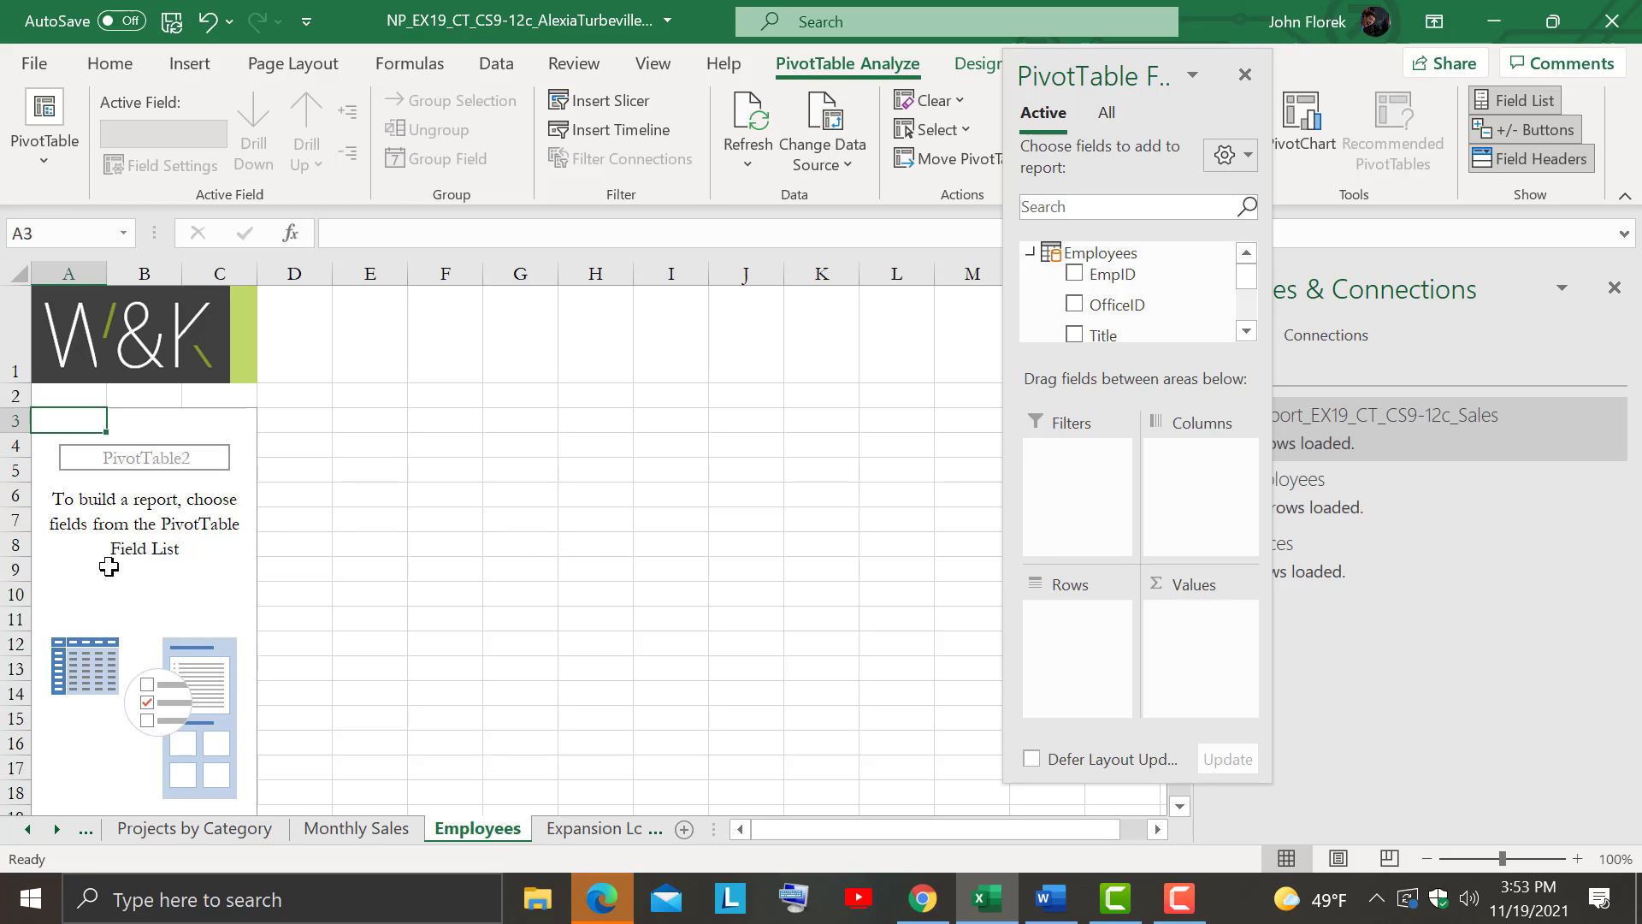
Review the pivot table instructions in the Word document and return to the Excel workbook
{"action": "left_click", "coordinate": [1038, 906]}
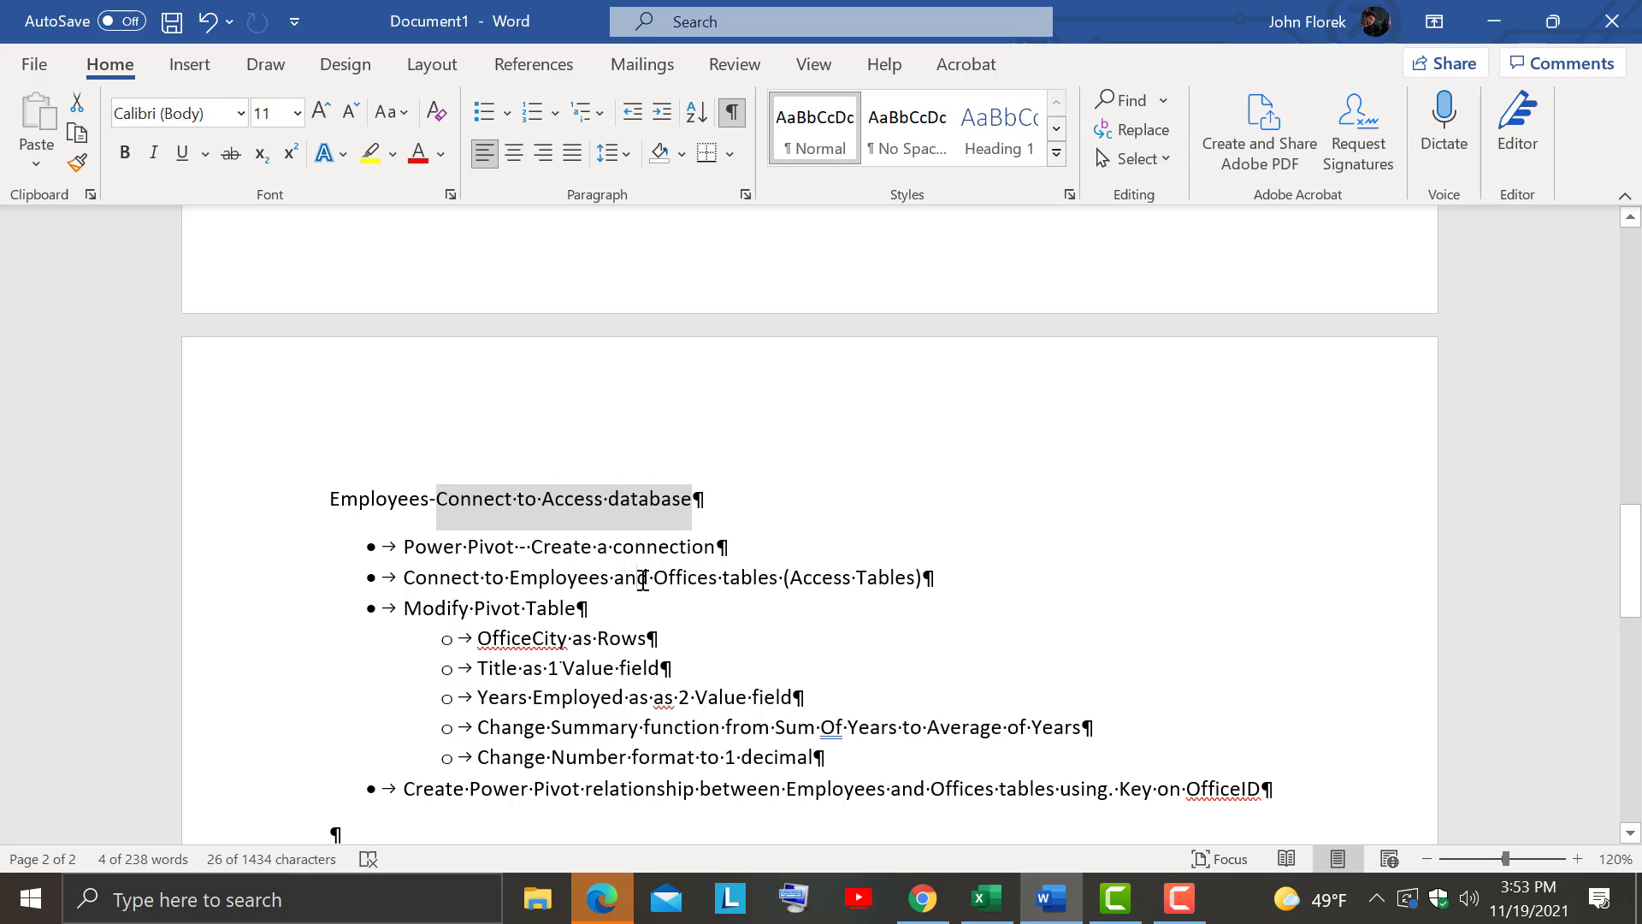
{"action": "left_click", "coordinate": [611, 701]}
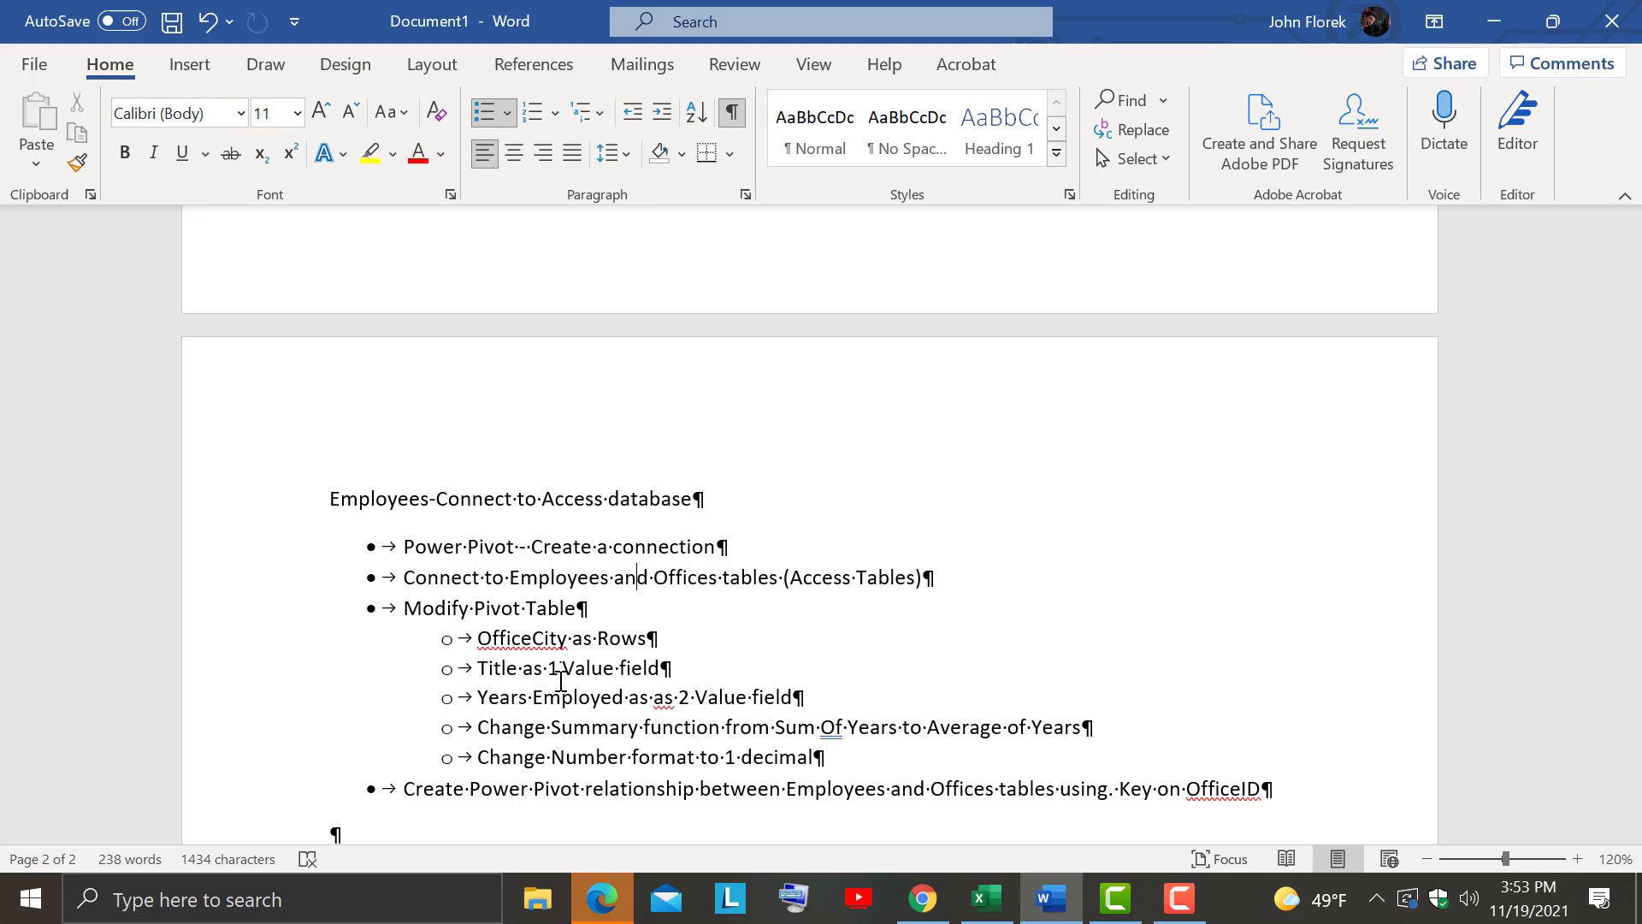
{"action": "left_click", "coordinate": [988, 898]}
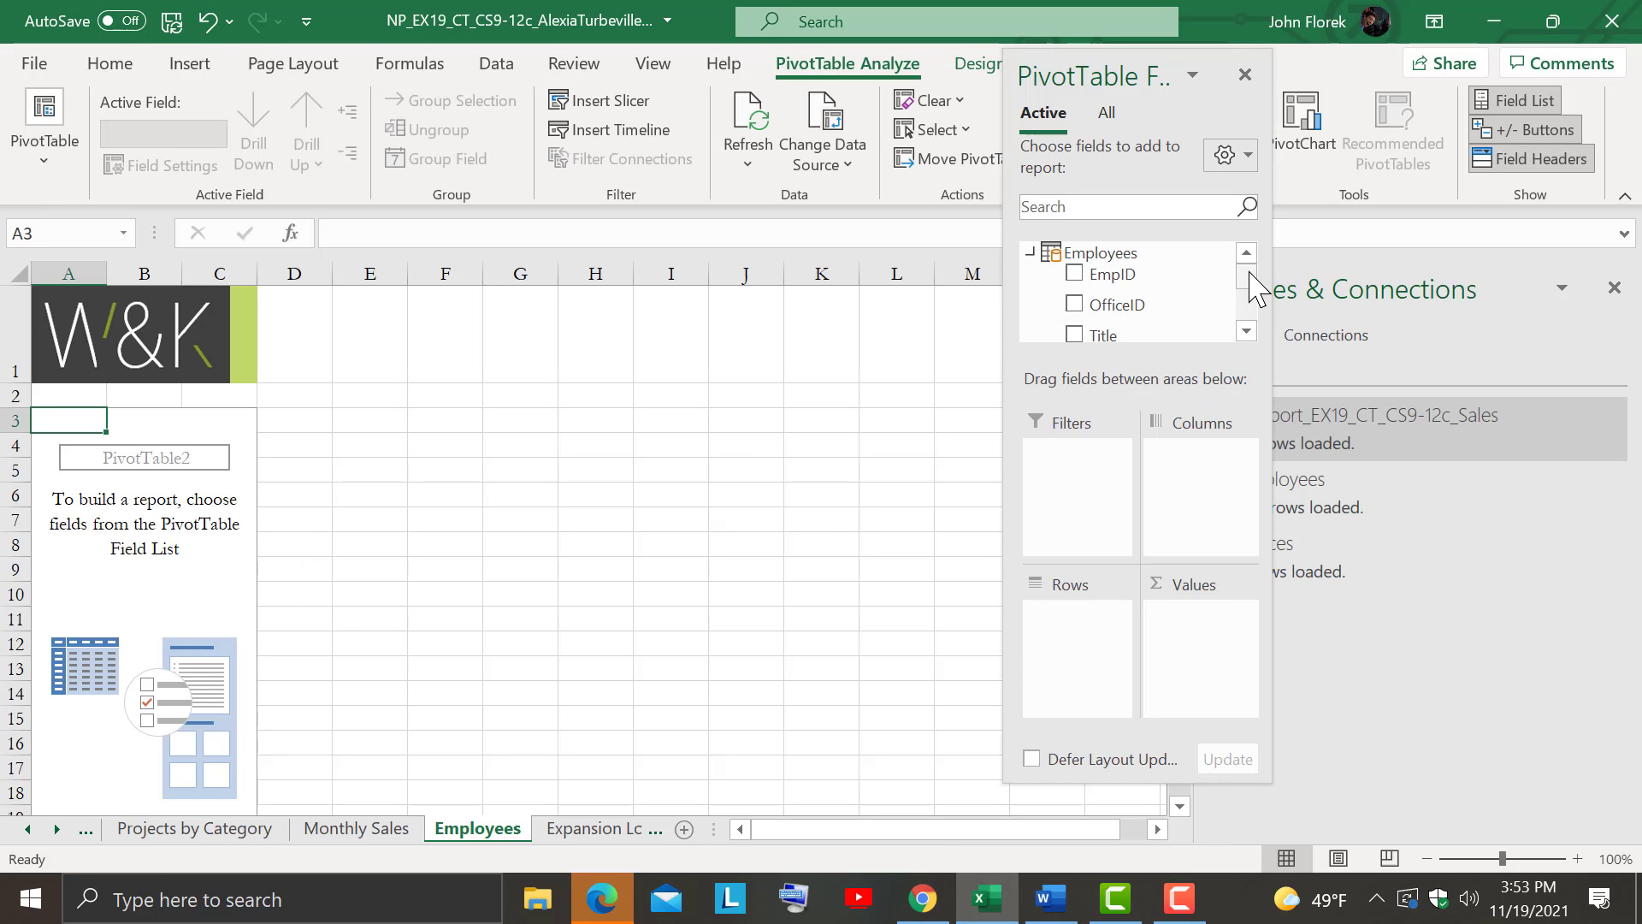
Add the Title field from the Employees table to the PivotTable's Rows area
{"action": "mouse_move", "coordinate": [1250, 274]}
{"action": "left_mouse_down"}
{"action": "mouse_move", "coordinate": [1256, 301]}
{"action": "mouse_move", "coordinate": [1253, 267]}
{"action": "left_mouse_up"}
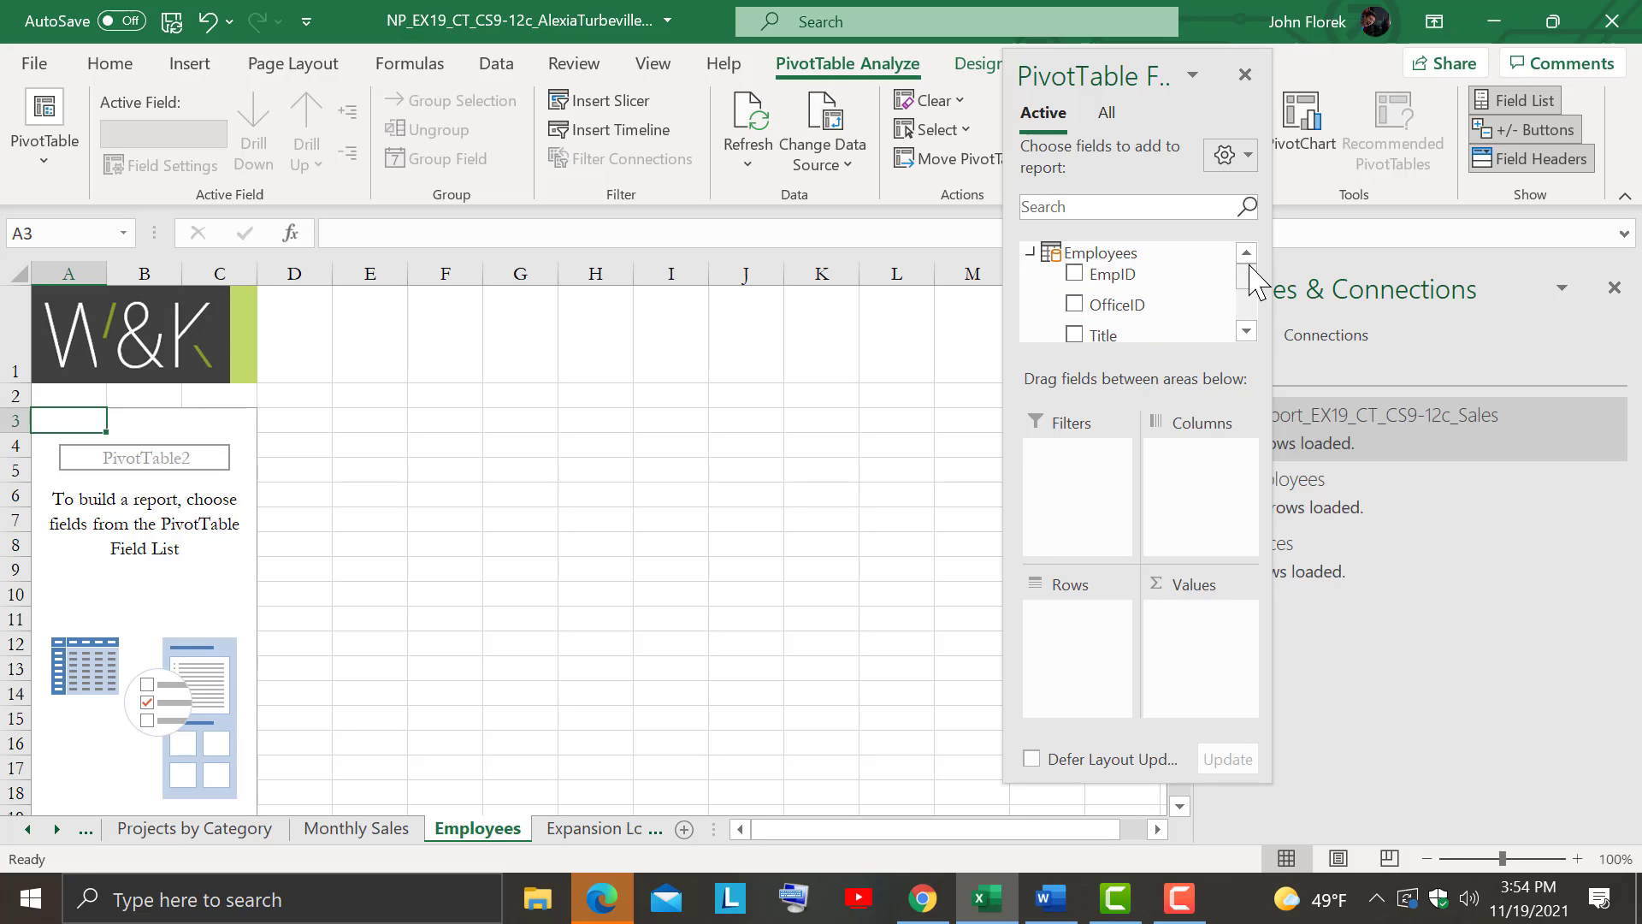
{"action": "left_click", "coordinate": [1246, 332]}
{"action": "left_click", "coordinate": [1246, 332]}
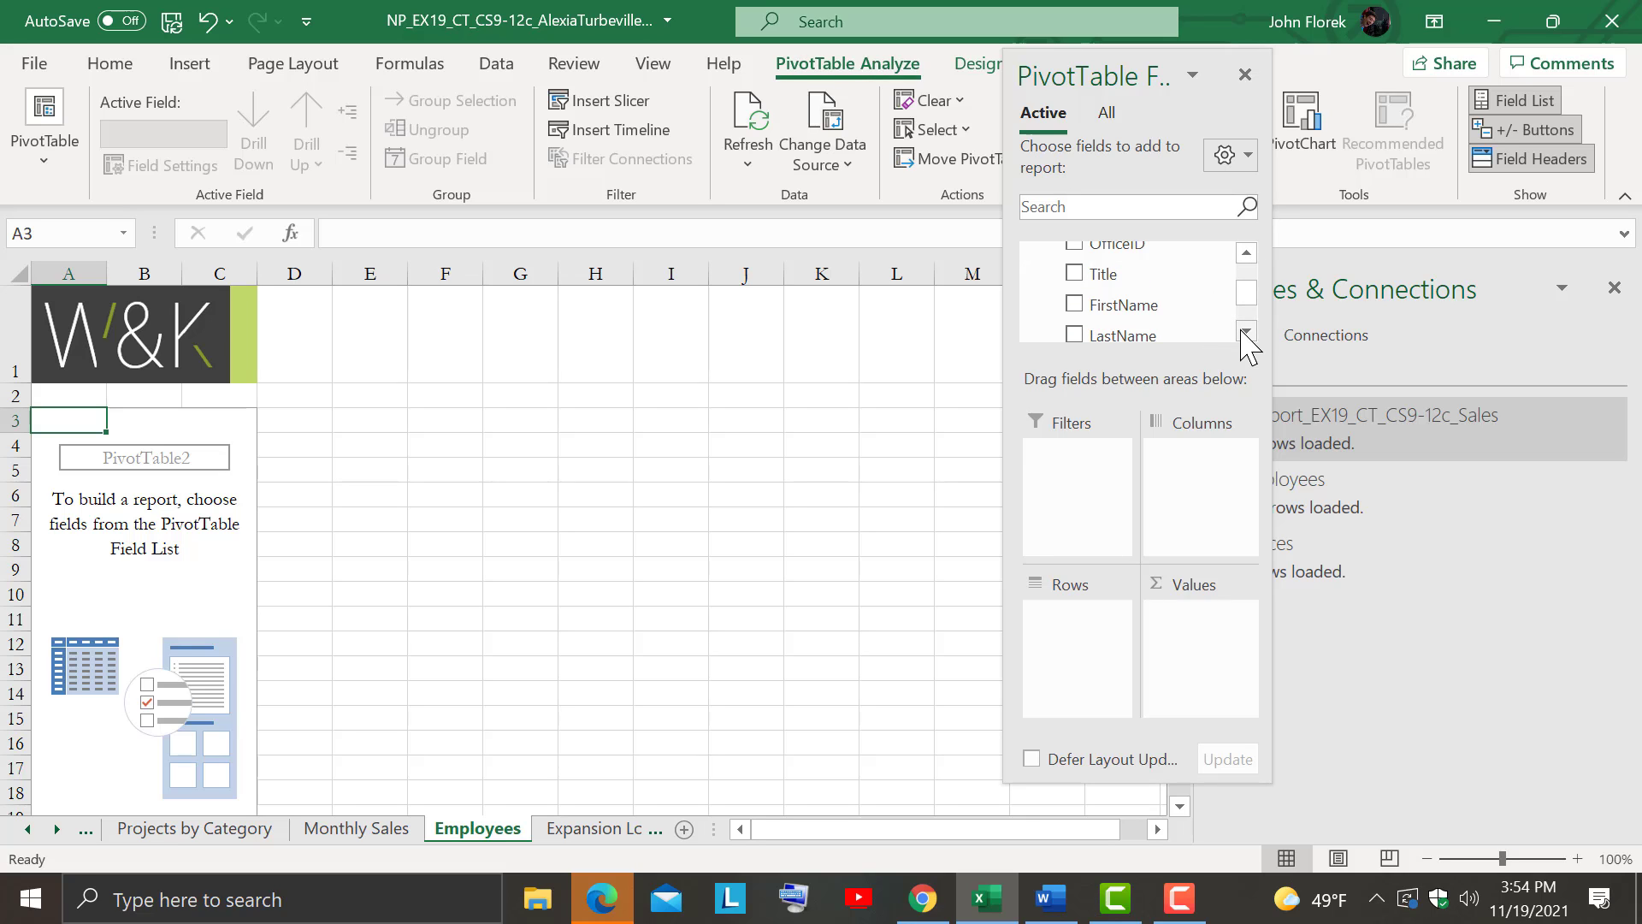
{"action": "left_click_drag", "start_coordinate": [1086, 275], "coordinate": [1107, 630]}
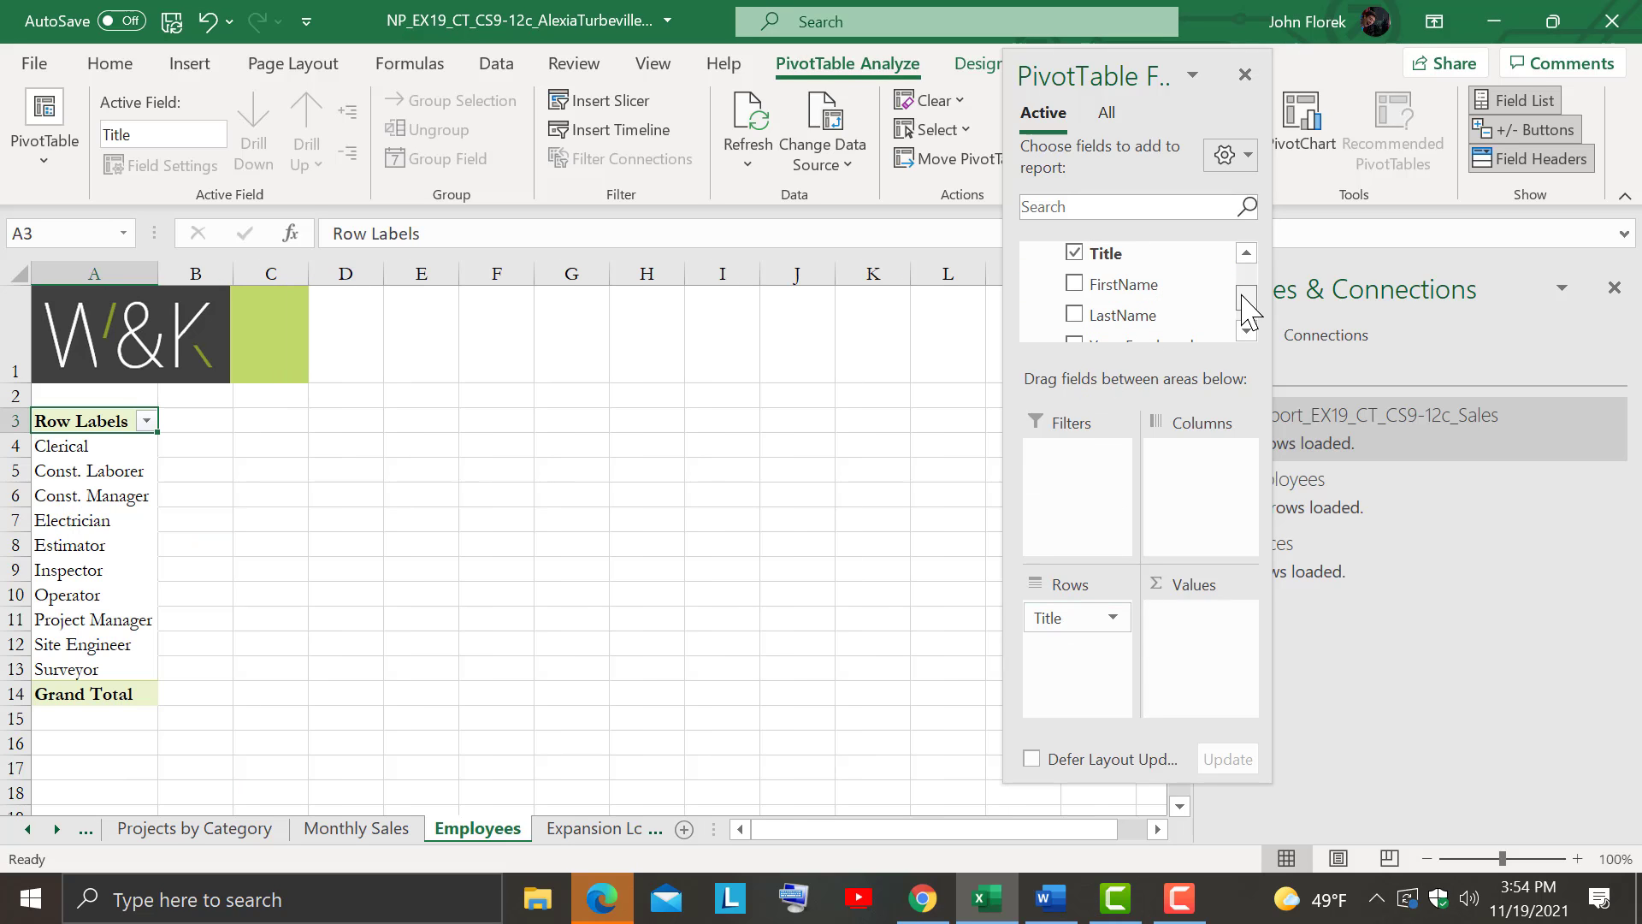
Add the YearsEmployed field from the Employees table to the PivotTable's Values area
{"action": "left_click", "coordinate": [1246, 330]}
{"action": "left_click_drag", "start_coordinate": [1137, 313], "coordinate": [1202, 624]}
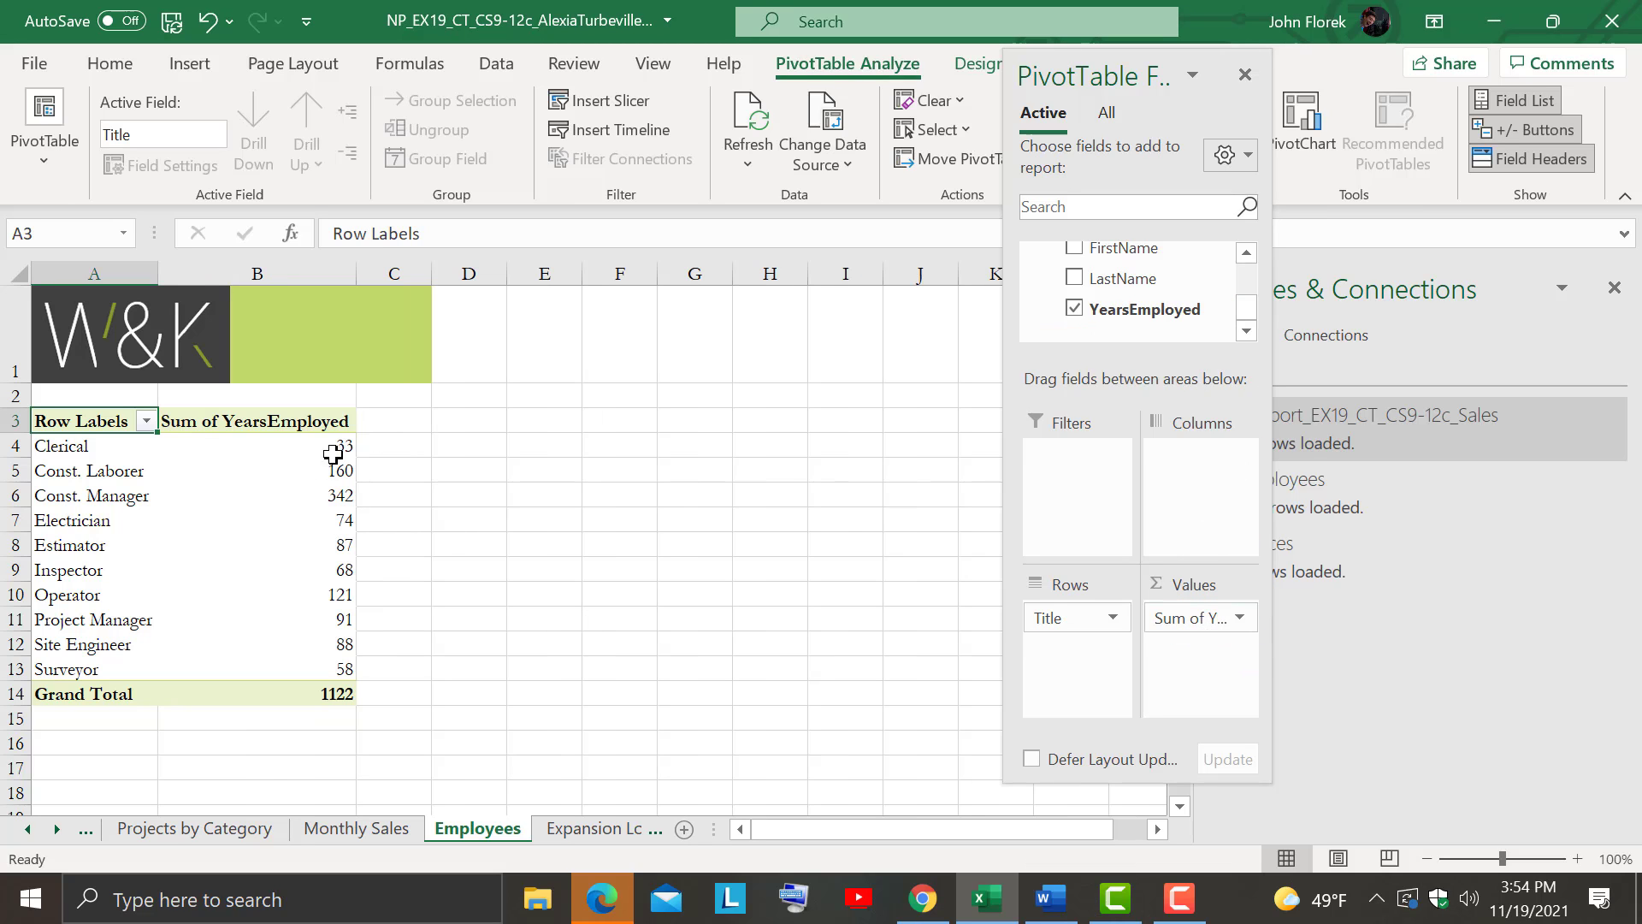
{"action": "mouse_move", "coordinate": [310, 490]}
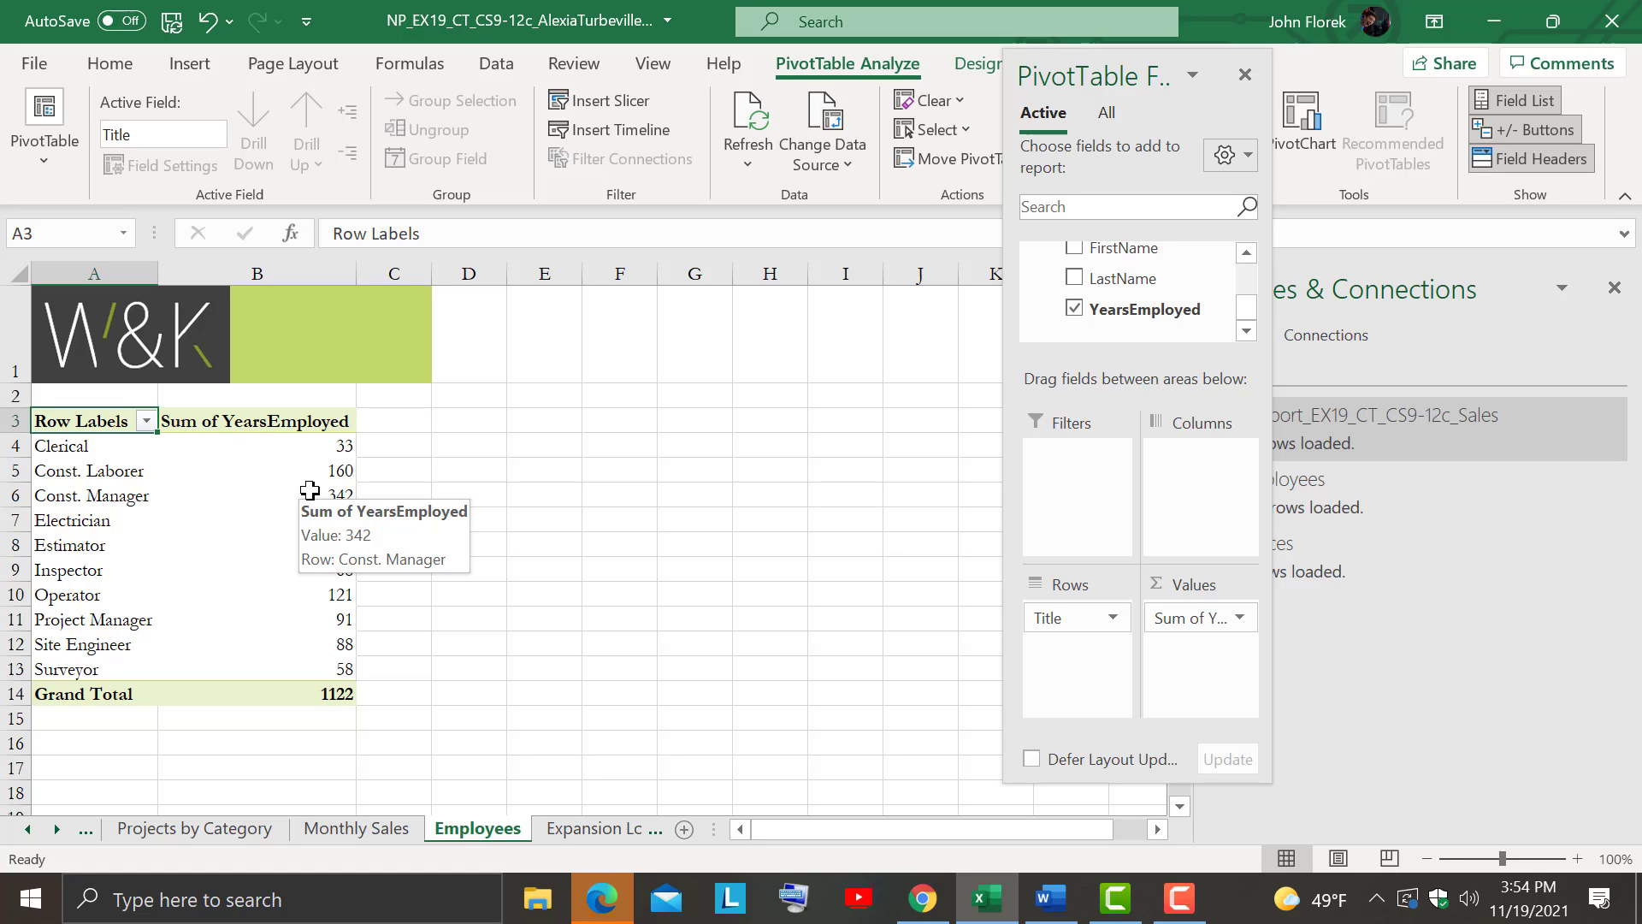
{"action": "mouse_move", "coordinate": [325, 626]}
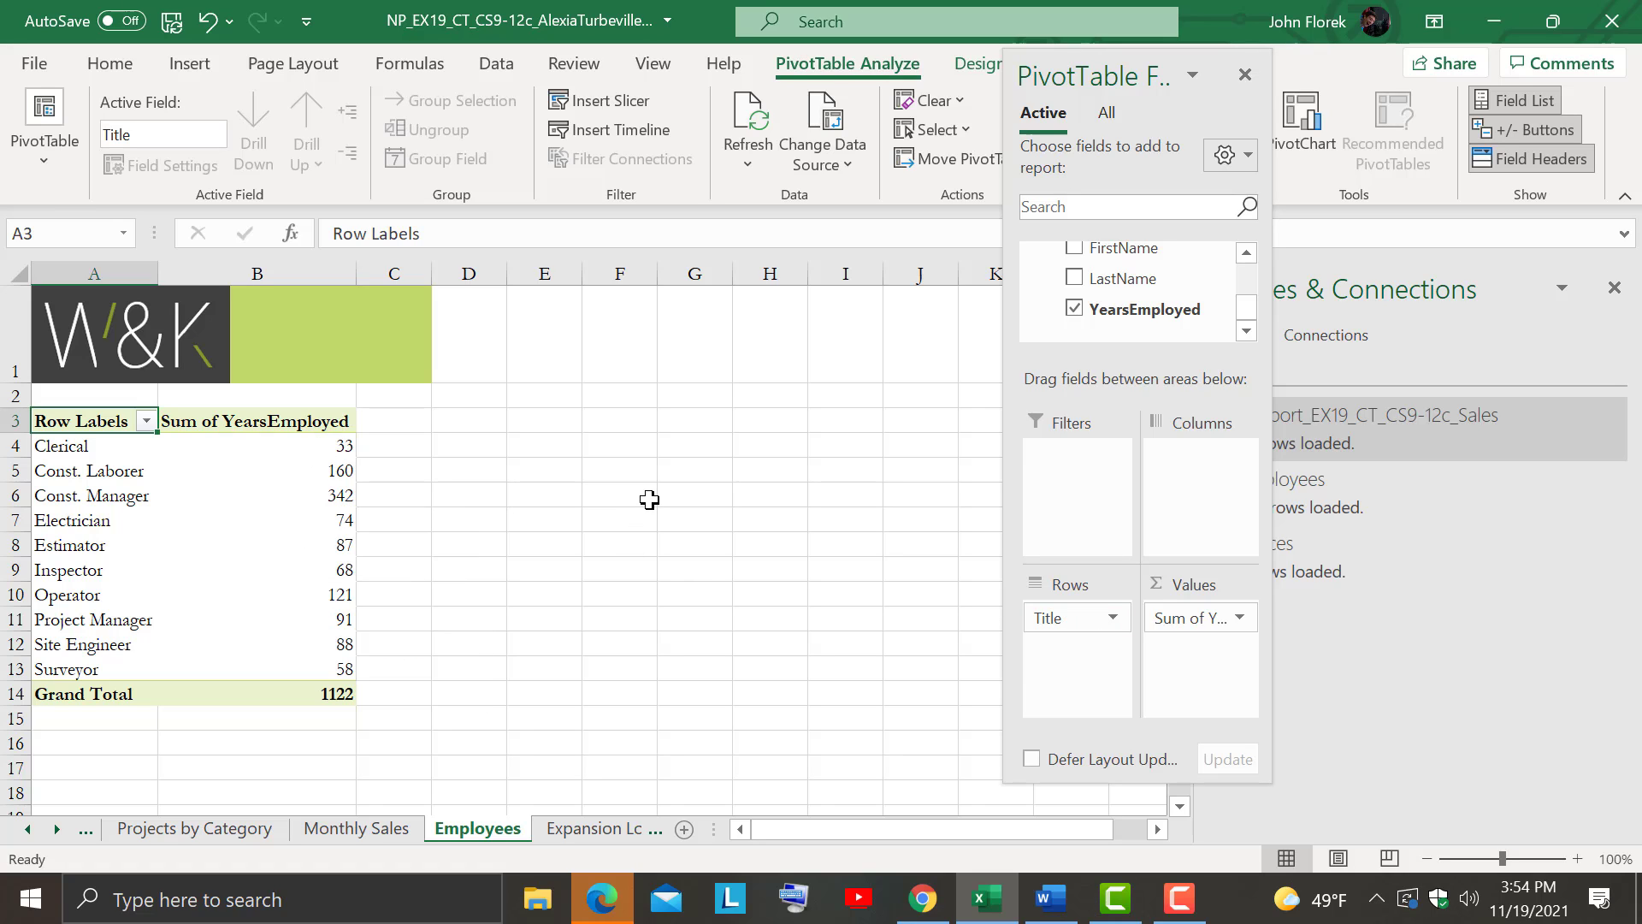
Summarize the YearsEmployed value field by Average and format it as Number with 1 decimal place
{"action": "left_click", "coordinate": [1240, 619]}
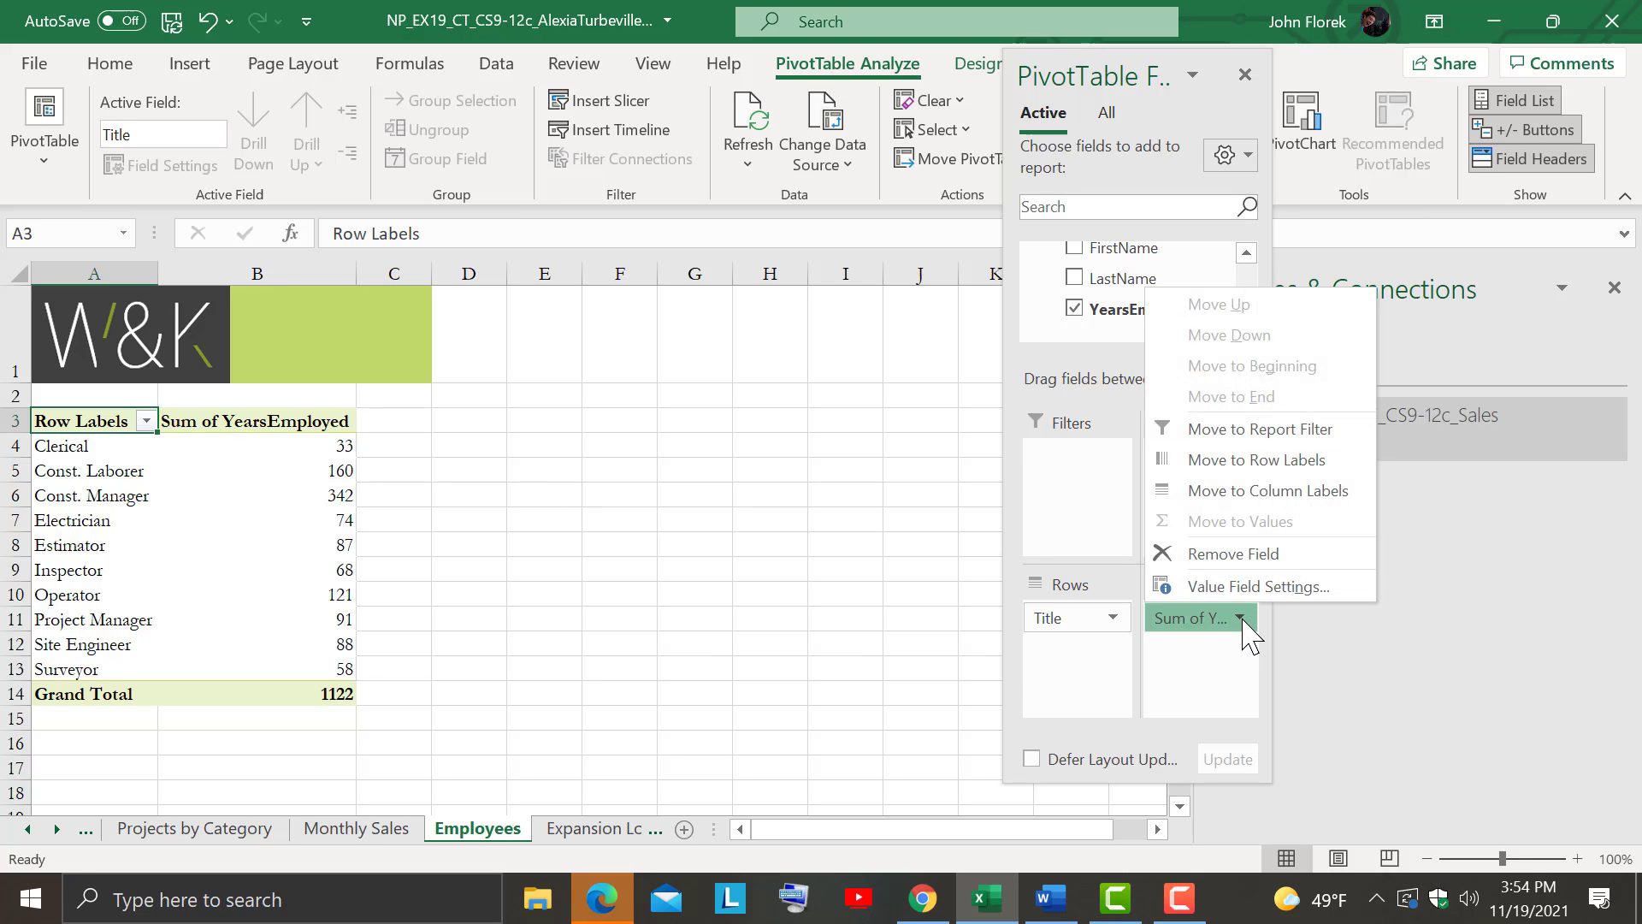
{"action": "left_click", "coordinate": [1246, 587]}
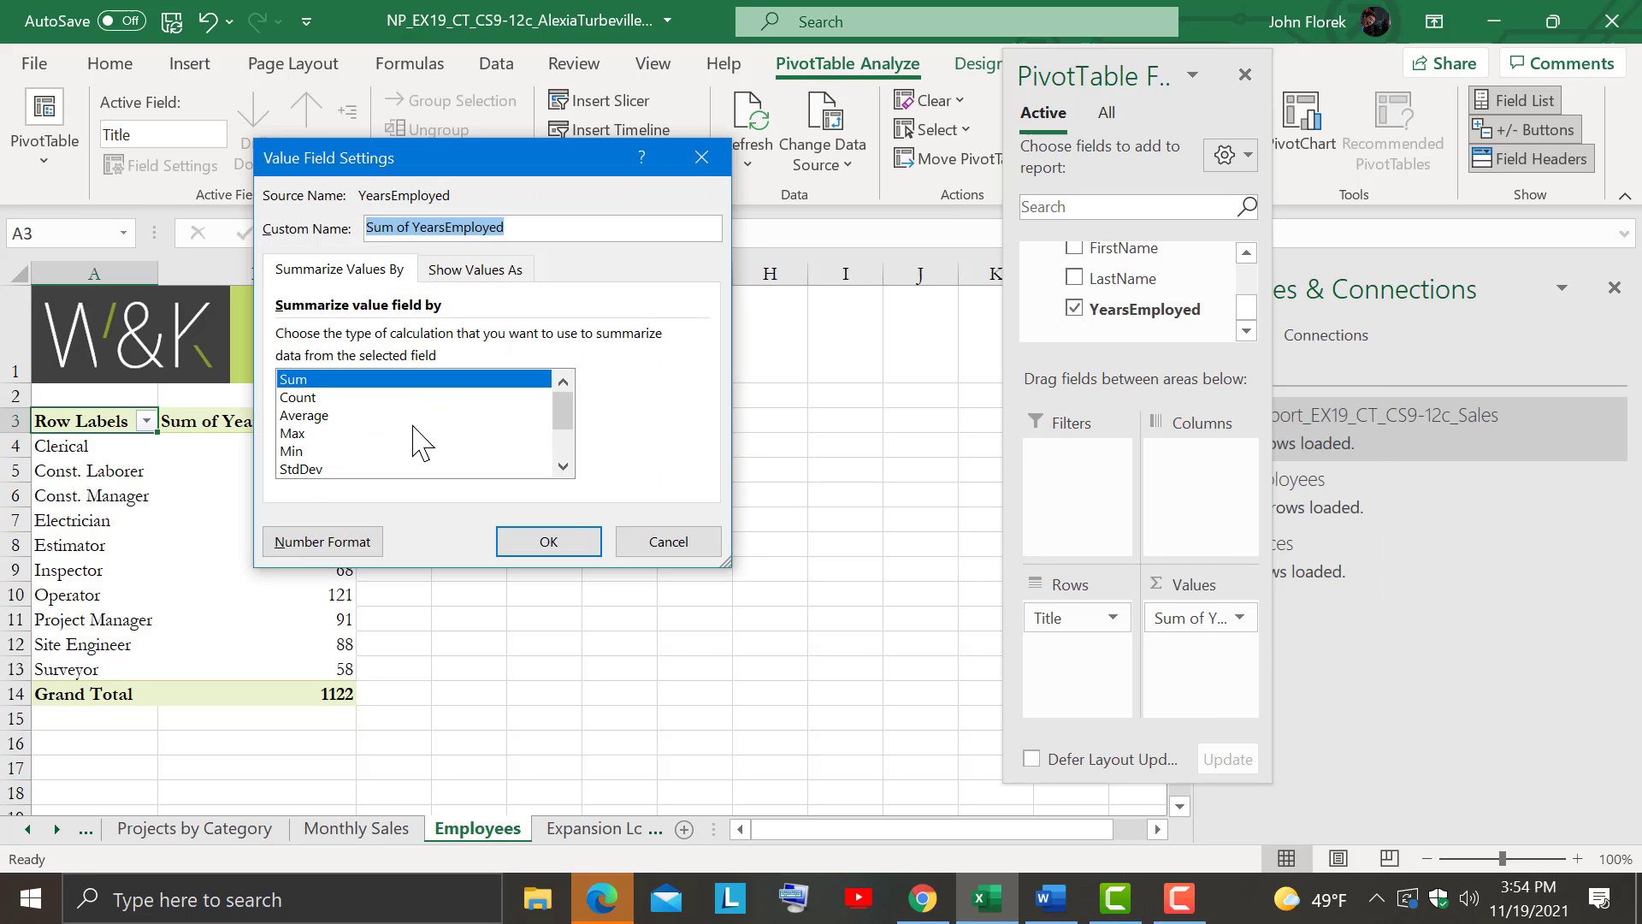
{"action": "left_click", "coordinate": [303, 416]}
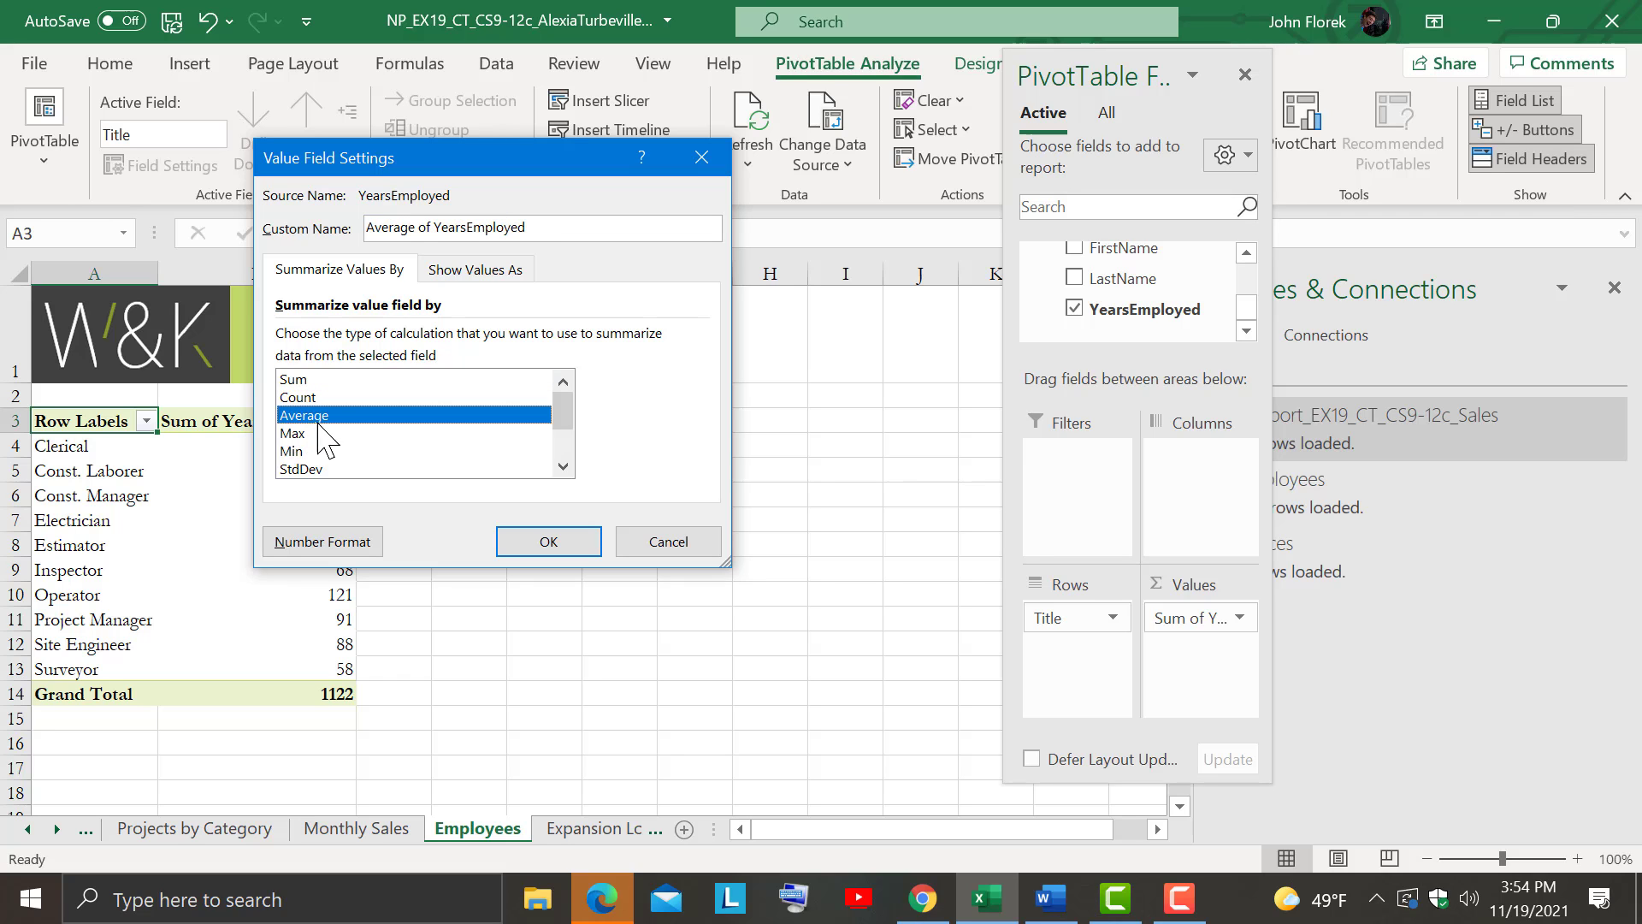
{"action": "left_click", "coordinate": [314, 542]}
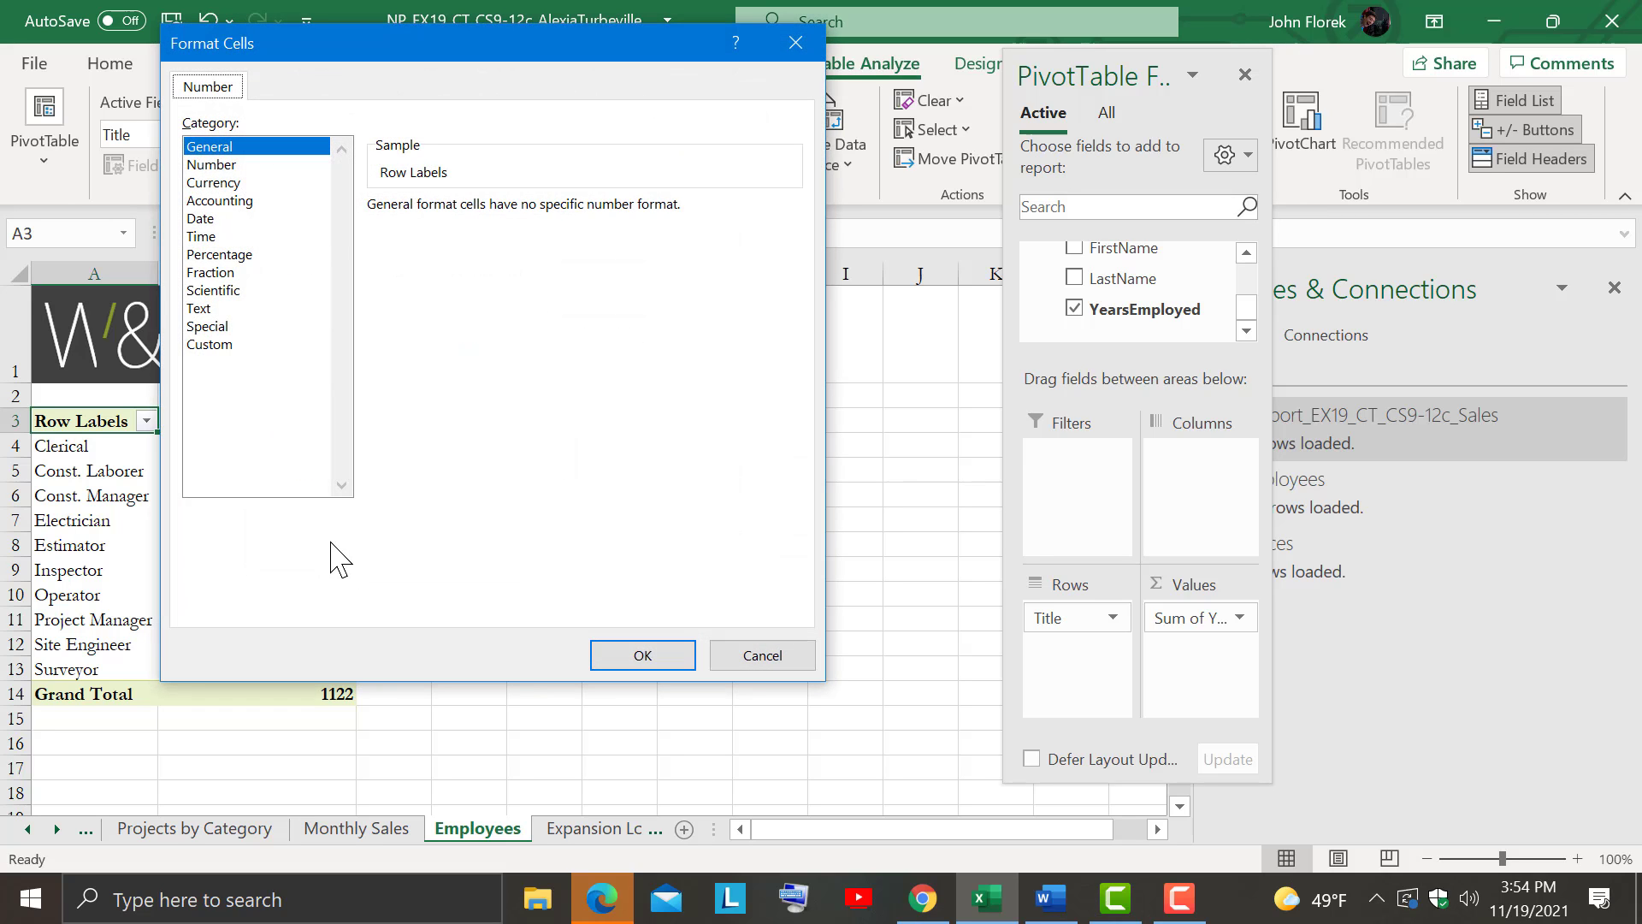
{"action": "left_click", "coordinate": [214, 166]}
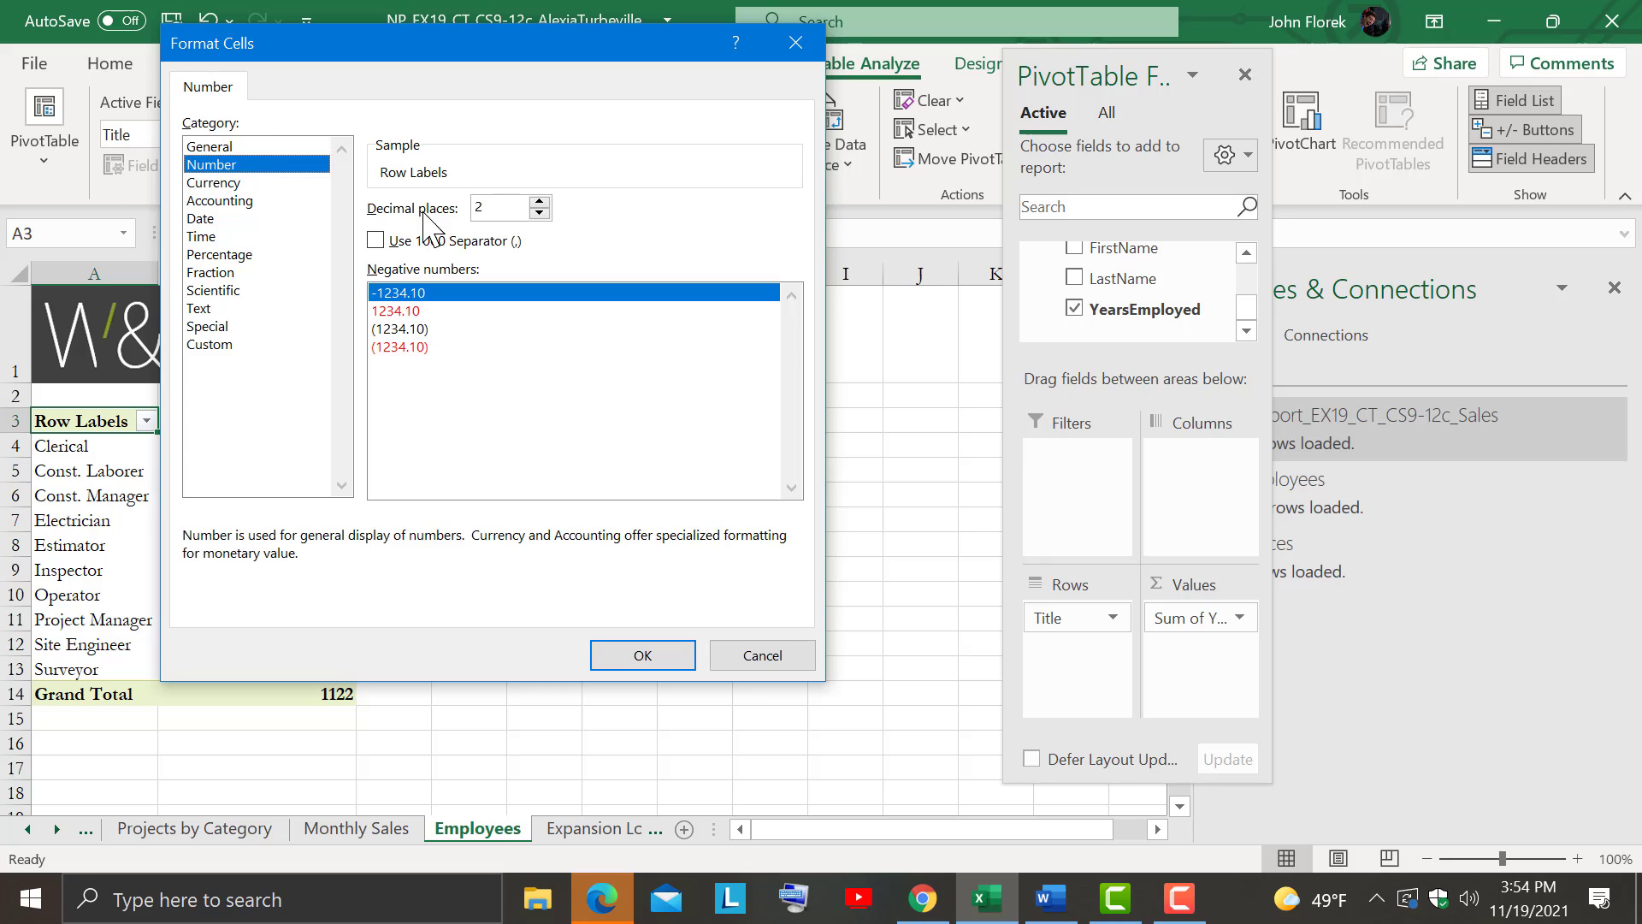
{"action": "left_click", "coordinate": [539, 214]}
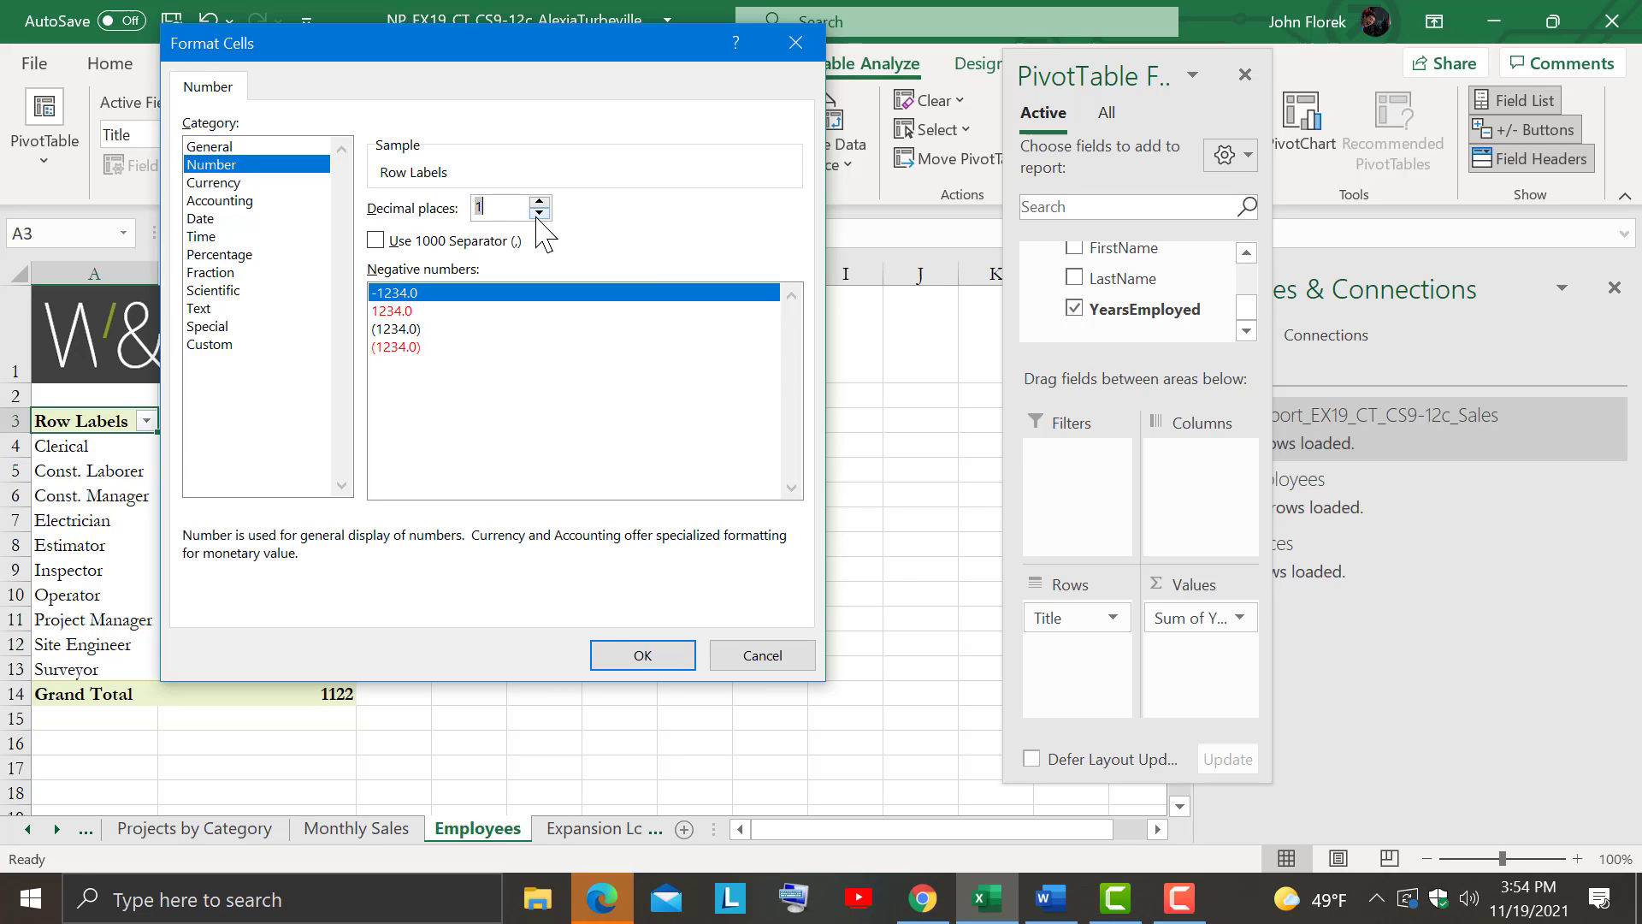
{"action": "left_click", "coordinate": [647, 655]}
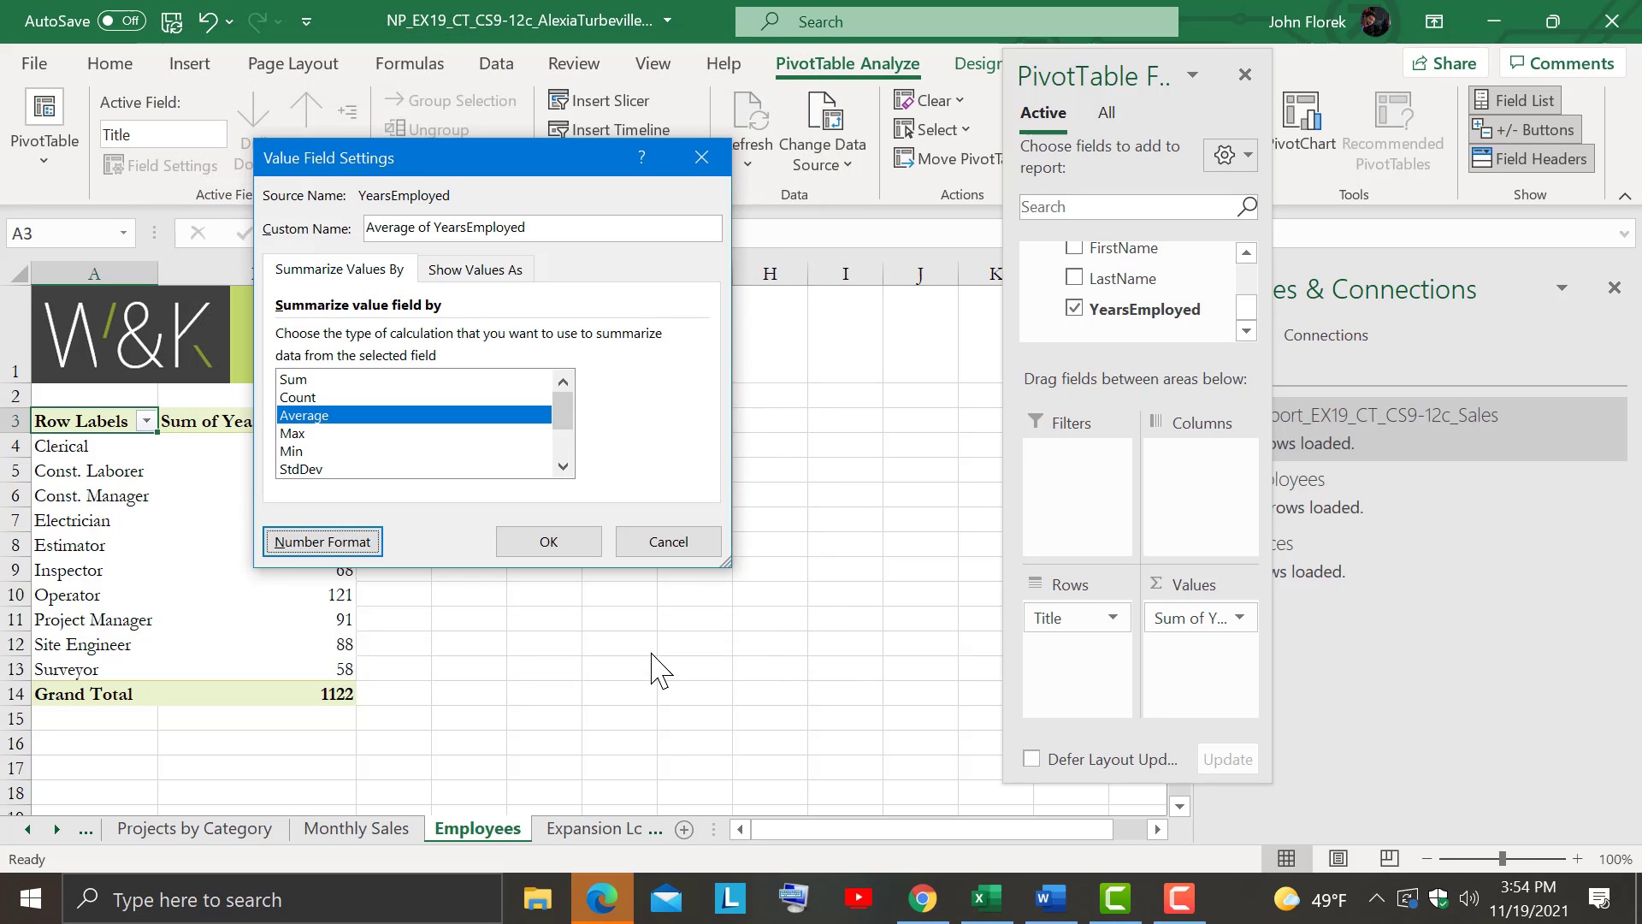
{"action": "left_click", "coordinate": [564, 551]}
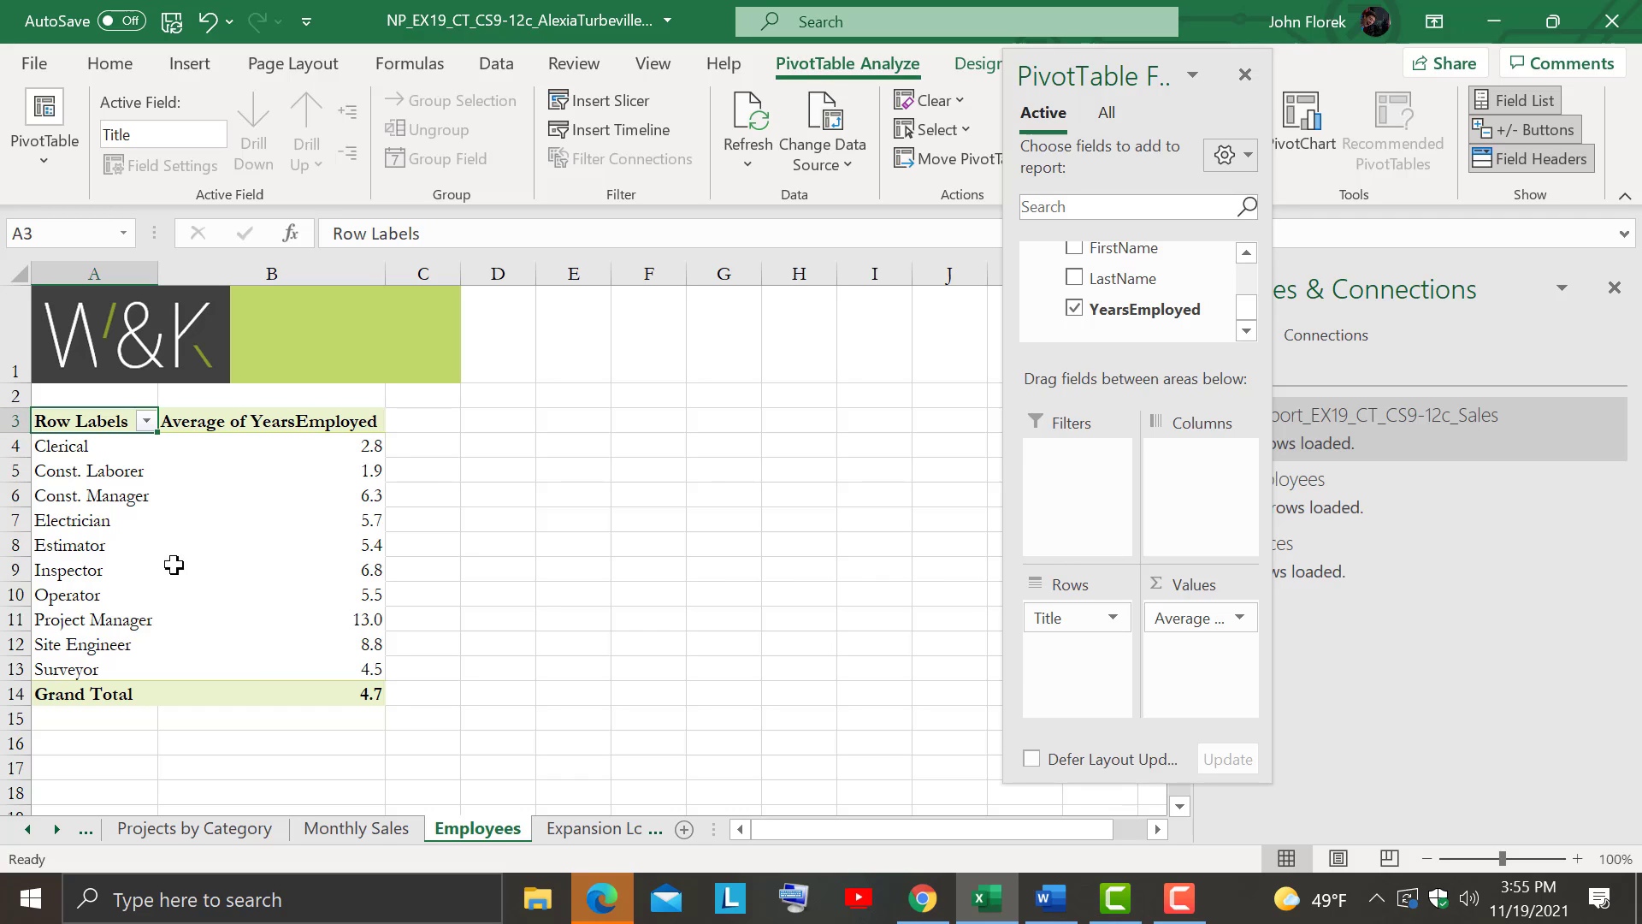
Preview the Offices query's data and close the PivotTable field list
{"action": "left_click", "coordinate": [579, 564]}
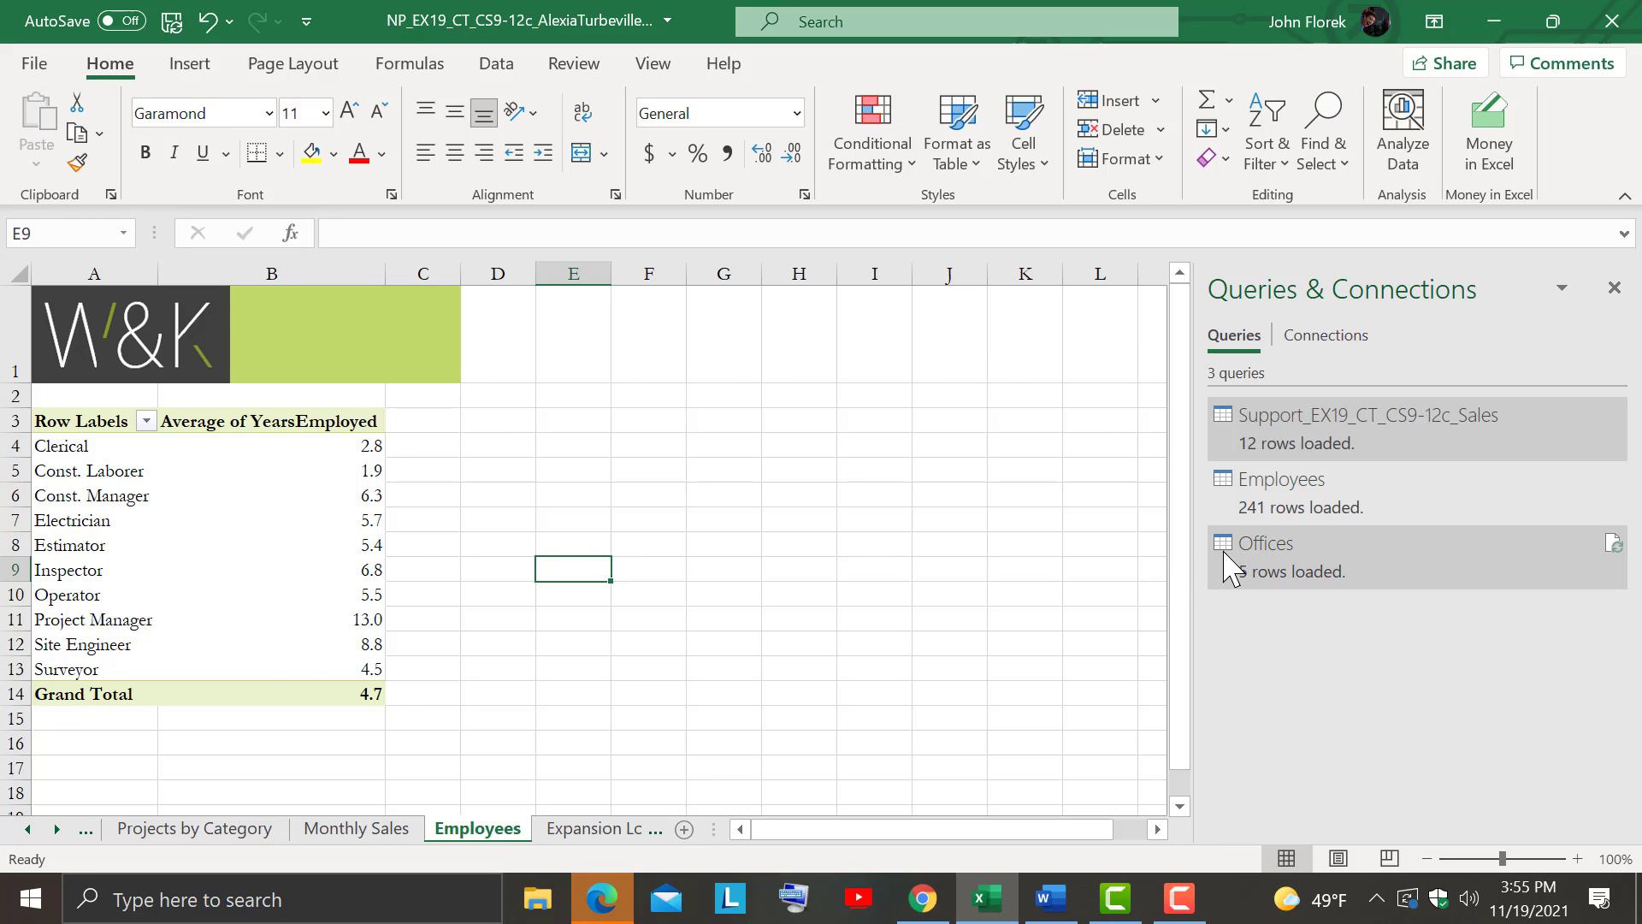
{"action": "mouse_move", "coordinate": [1229, 566]}
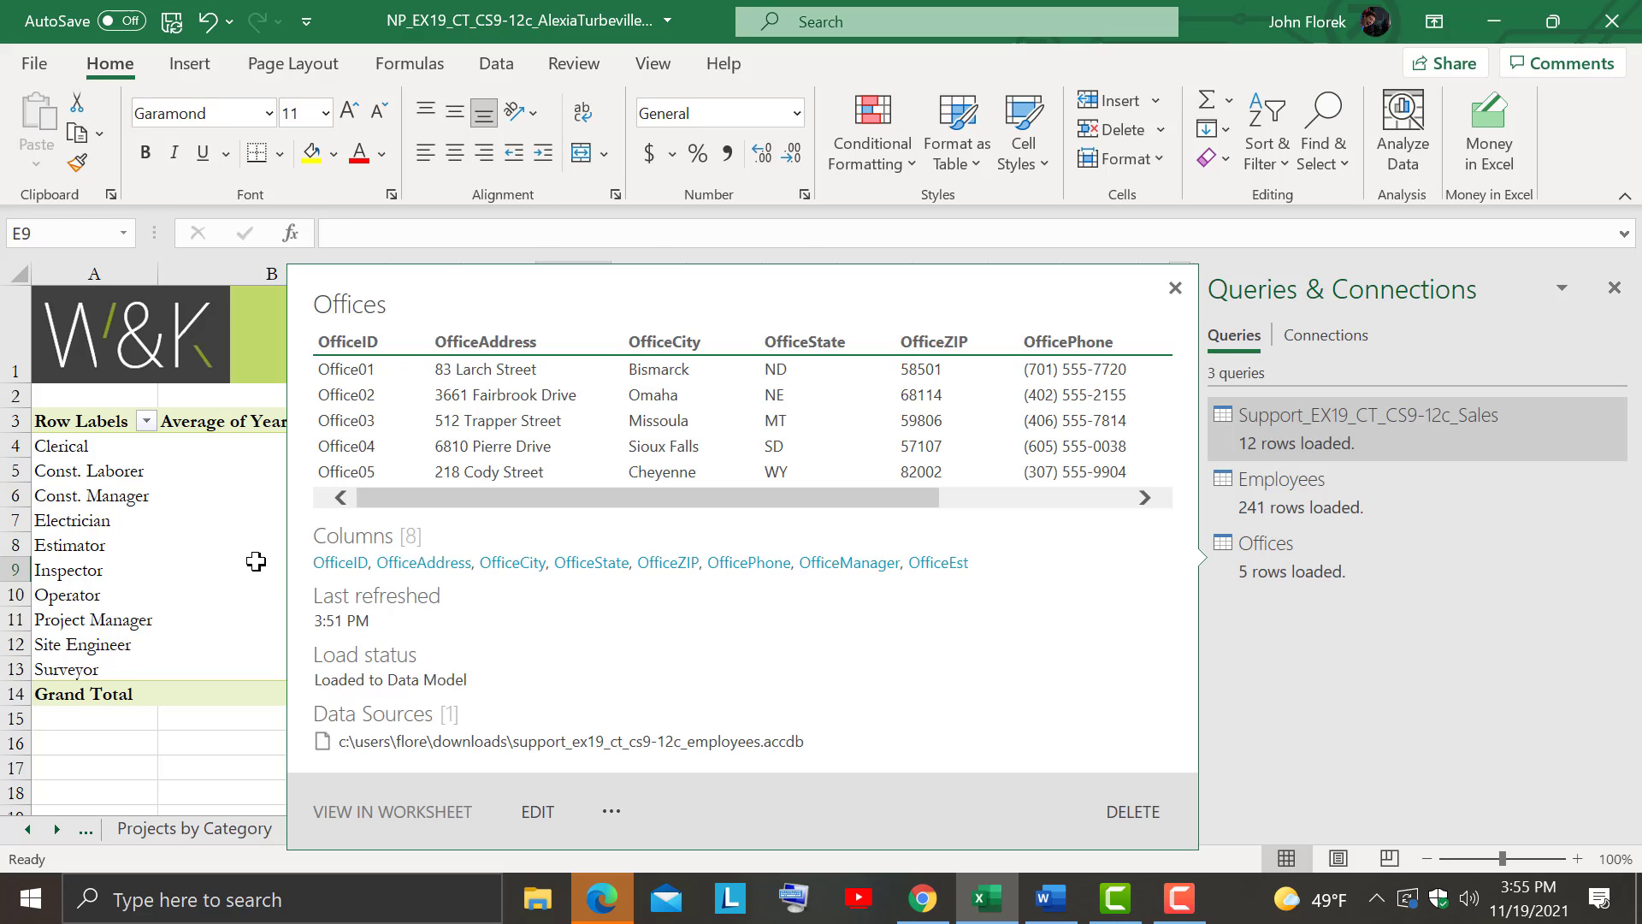
{"action": "left_click", "coordinate": [191, 525]}
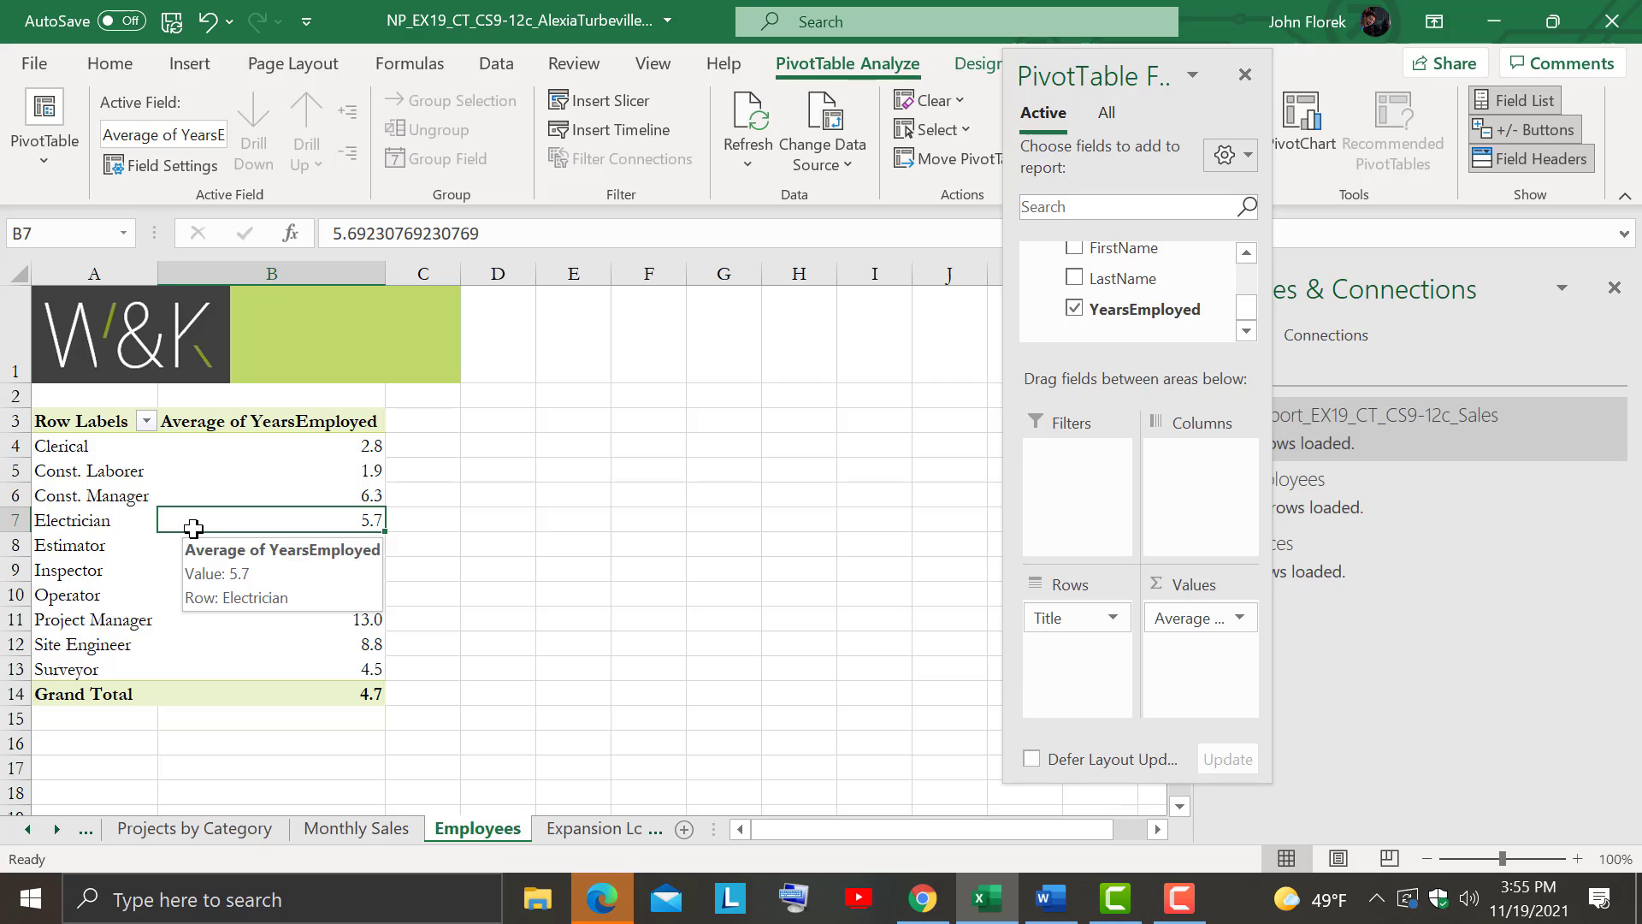
{"action": "left_click", "coordinate": [1245, 75]}
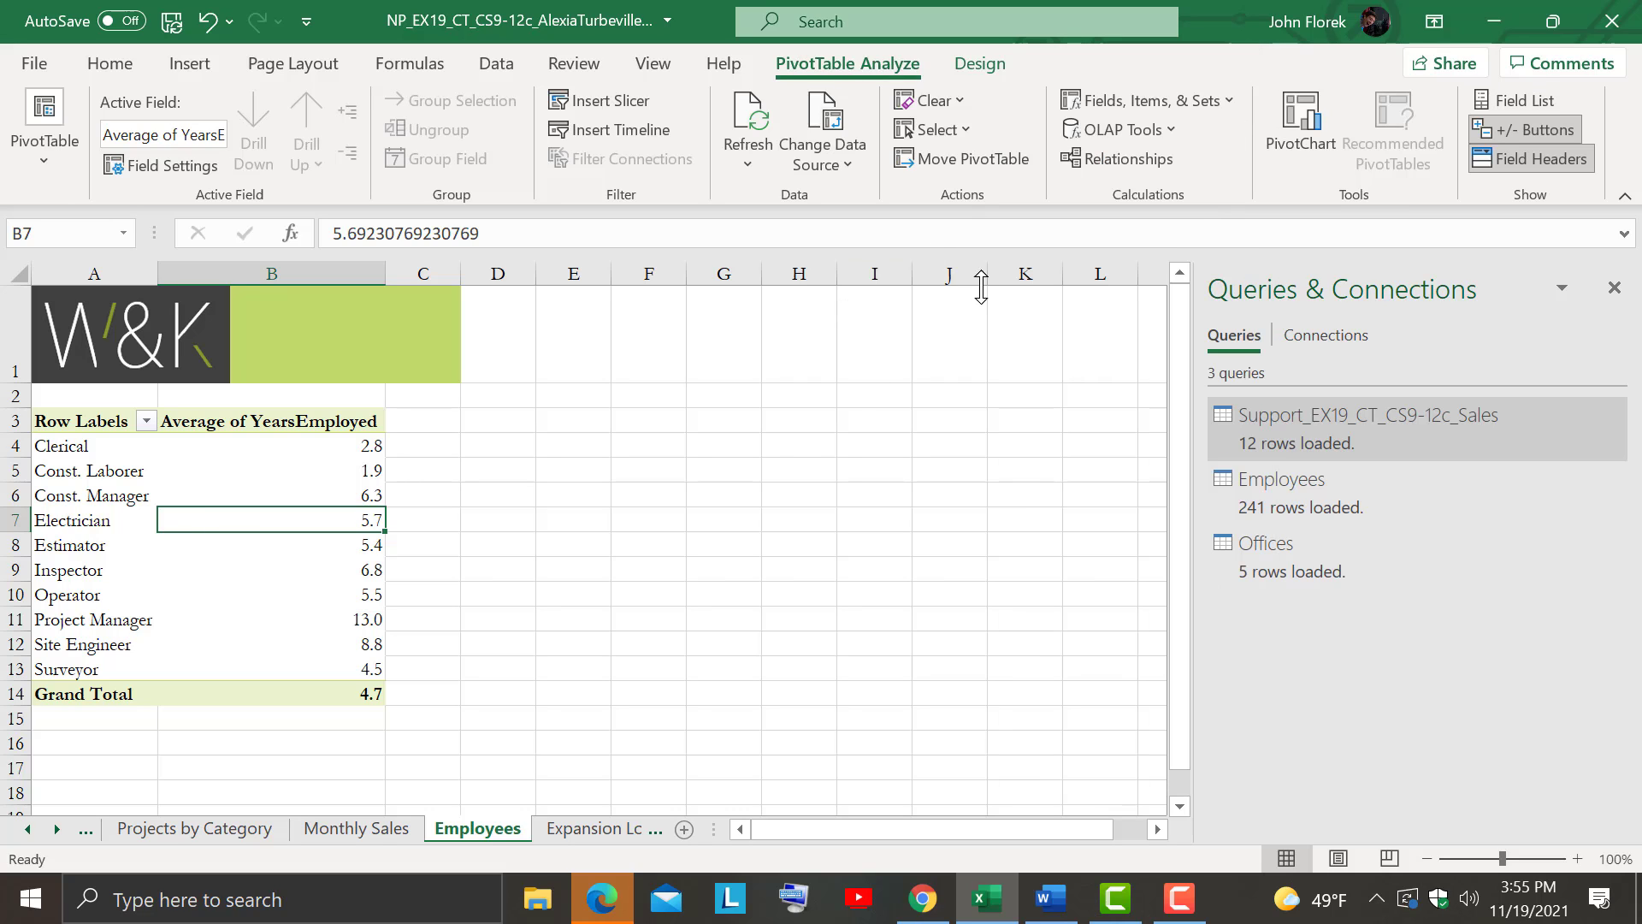
{"action": "left_click", "coordinate": [685, 573]}
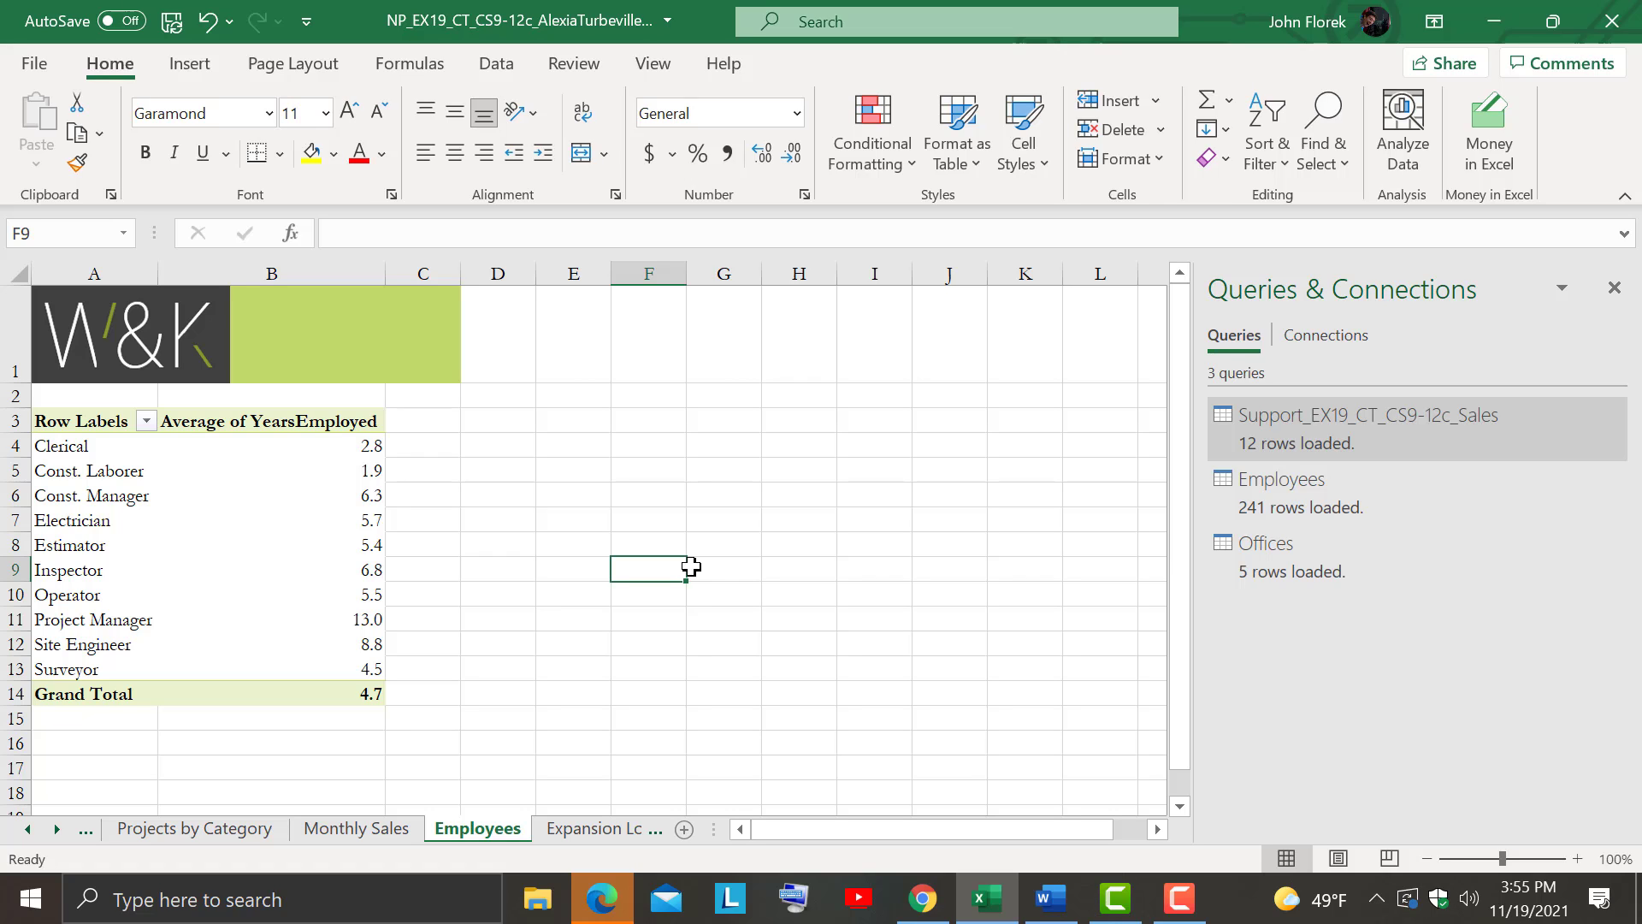
{"action": "mouse_move", "coordinate": [188, 519]}
Start a new table relationship for the PivotTable, with the Data Model table Employees and OfficeID as its foreign column
{"action": "left_click", "coordinate": [88, 501]}
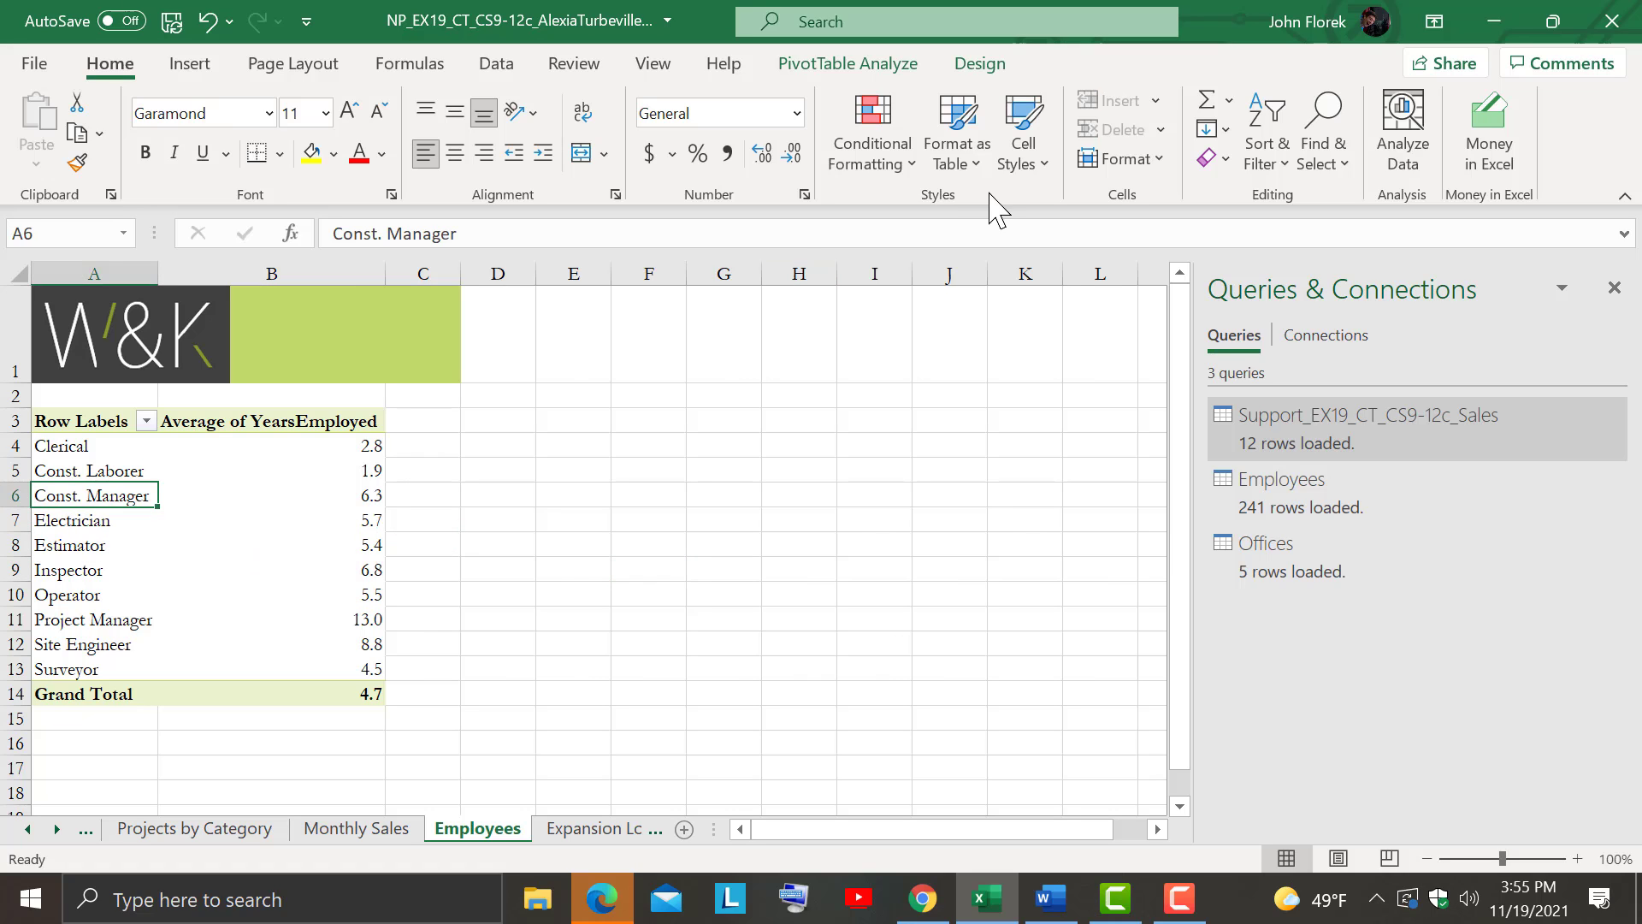
{"action": "left_click", "coordinate": [853, 68]}
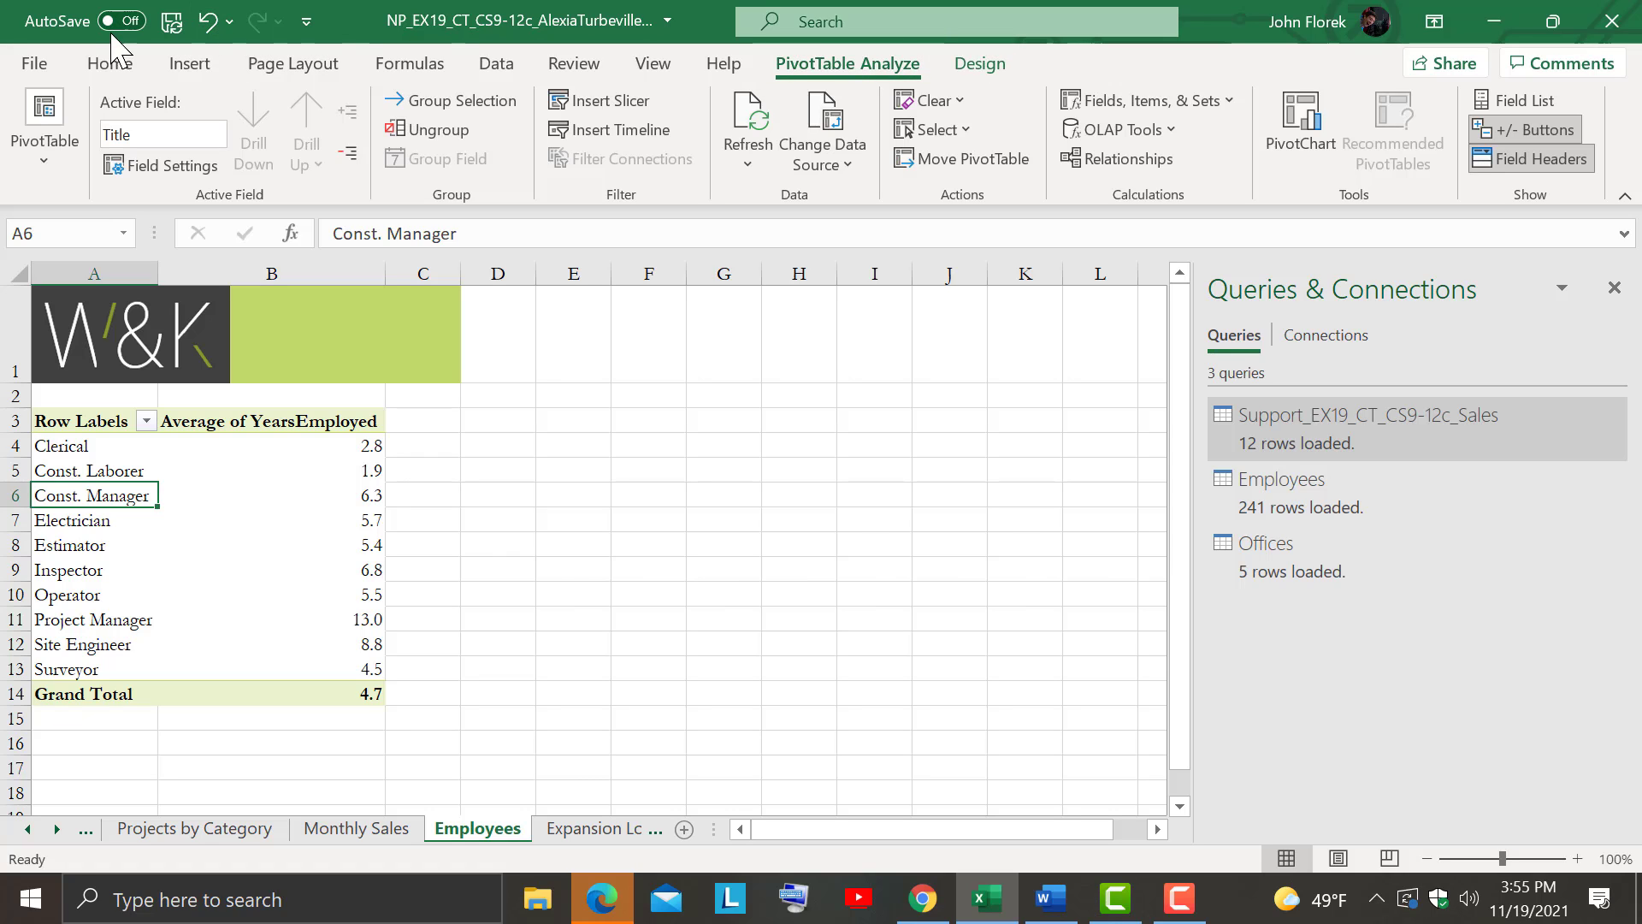
{"action": "left_click", "coordinate": [225, 521]}
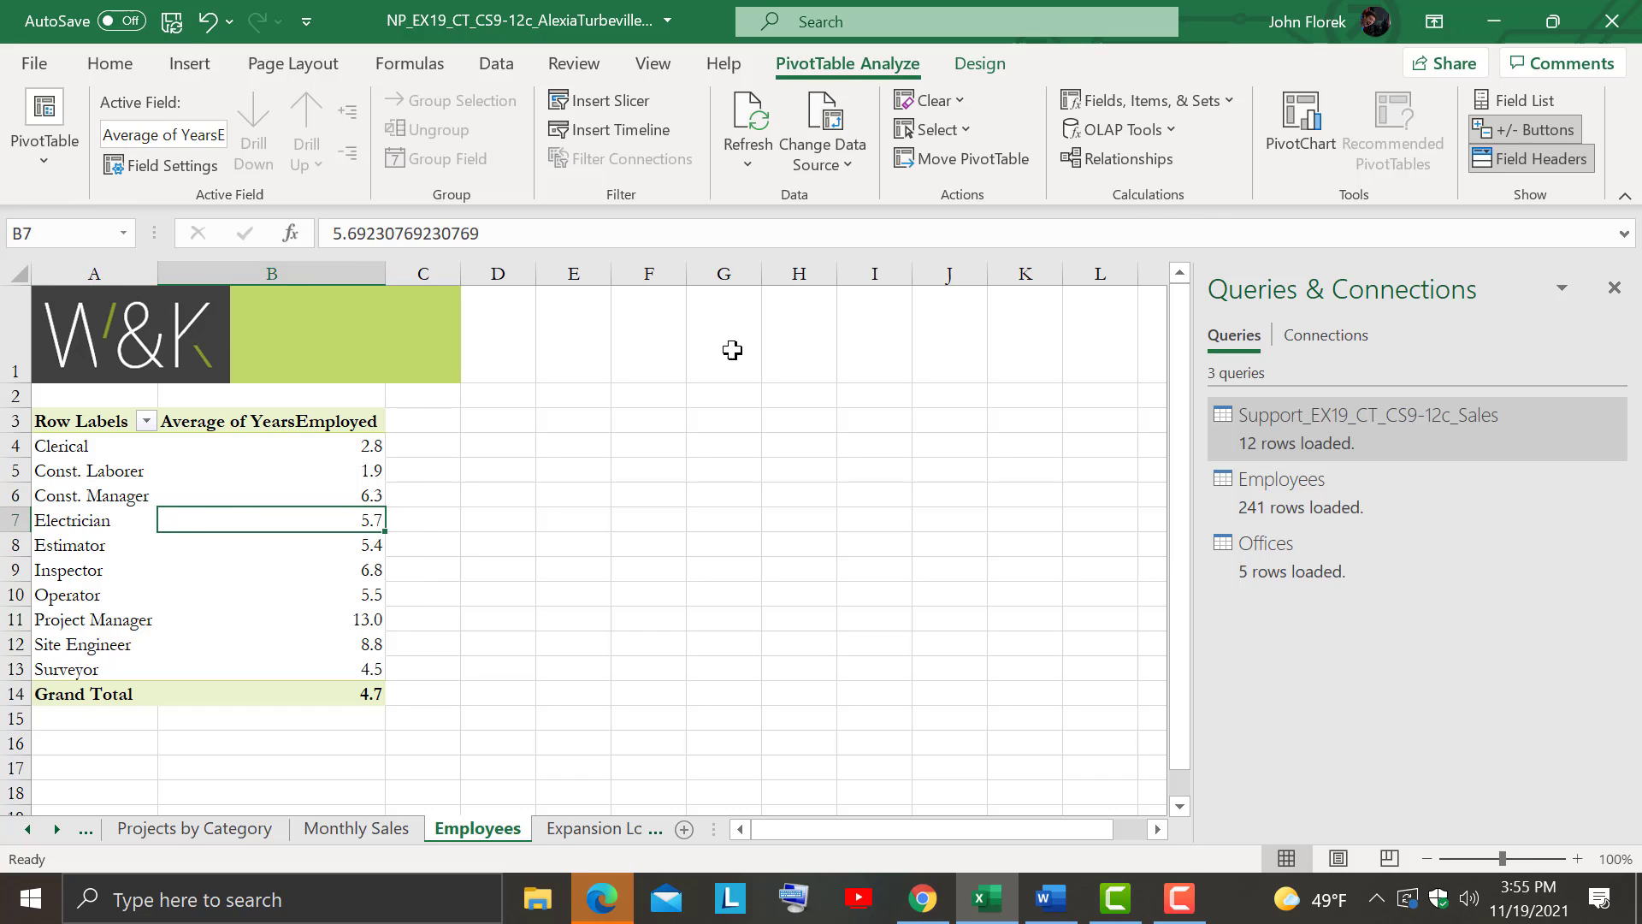
{"action": "left_click", "coordinate": [1110, 162]}
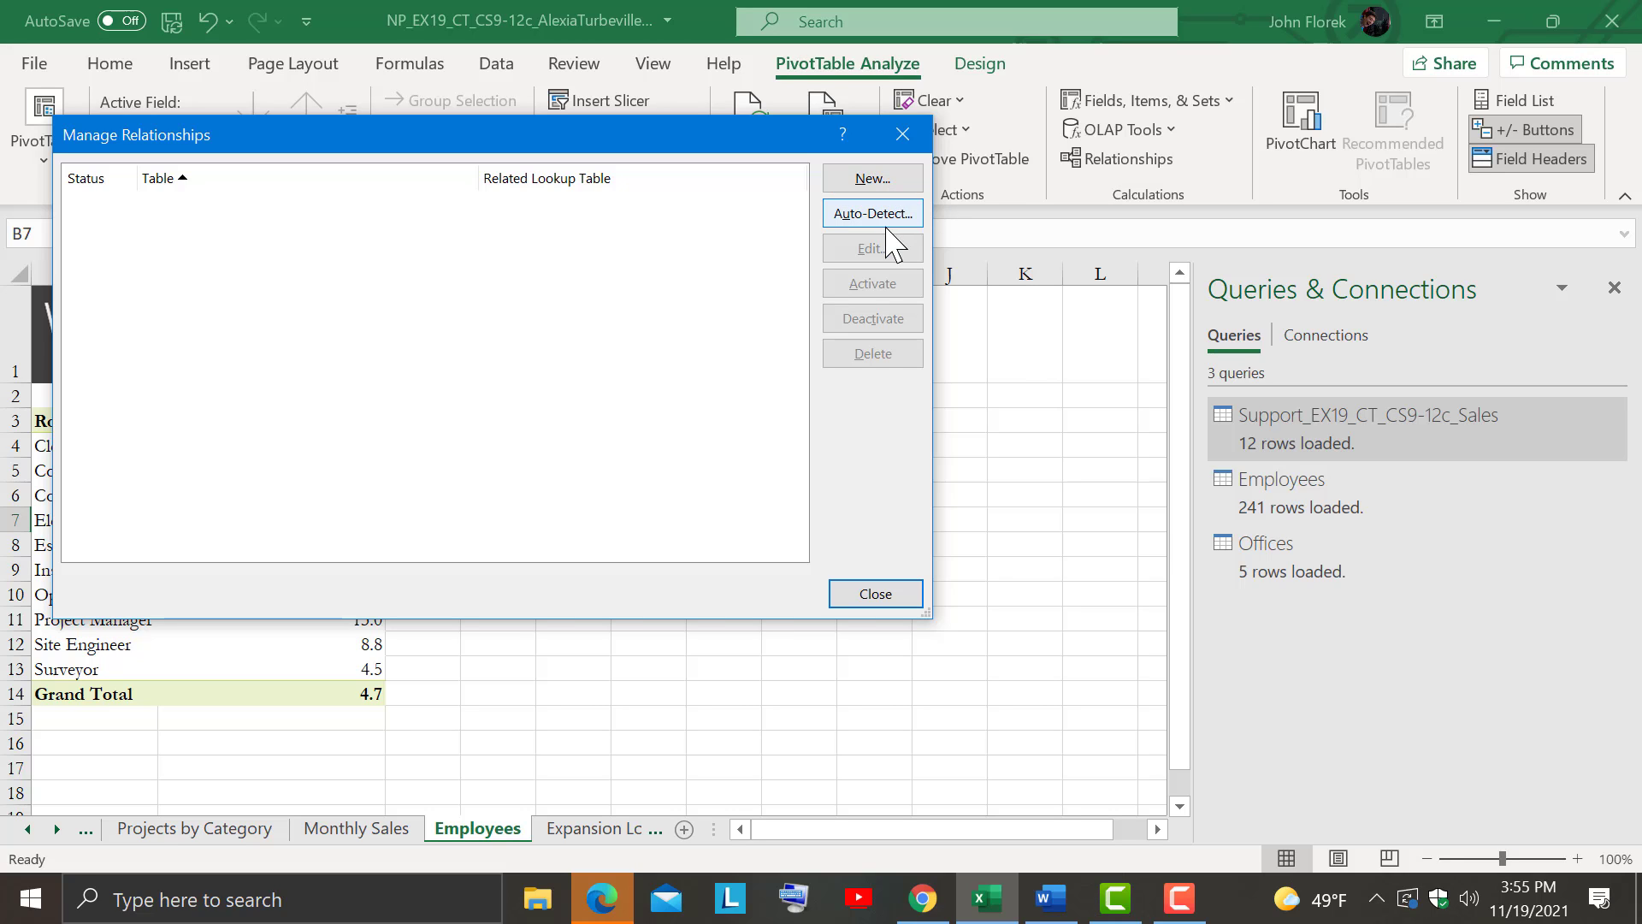
{"action": "left_click", "coordinate": [872, 179]}
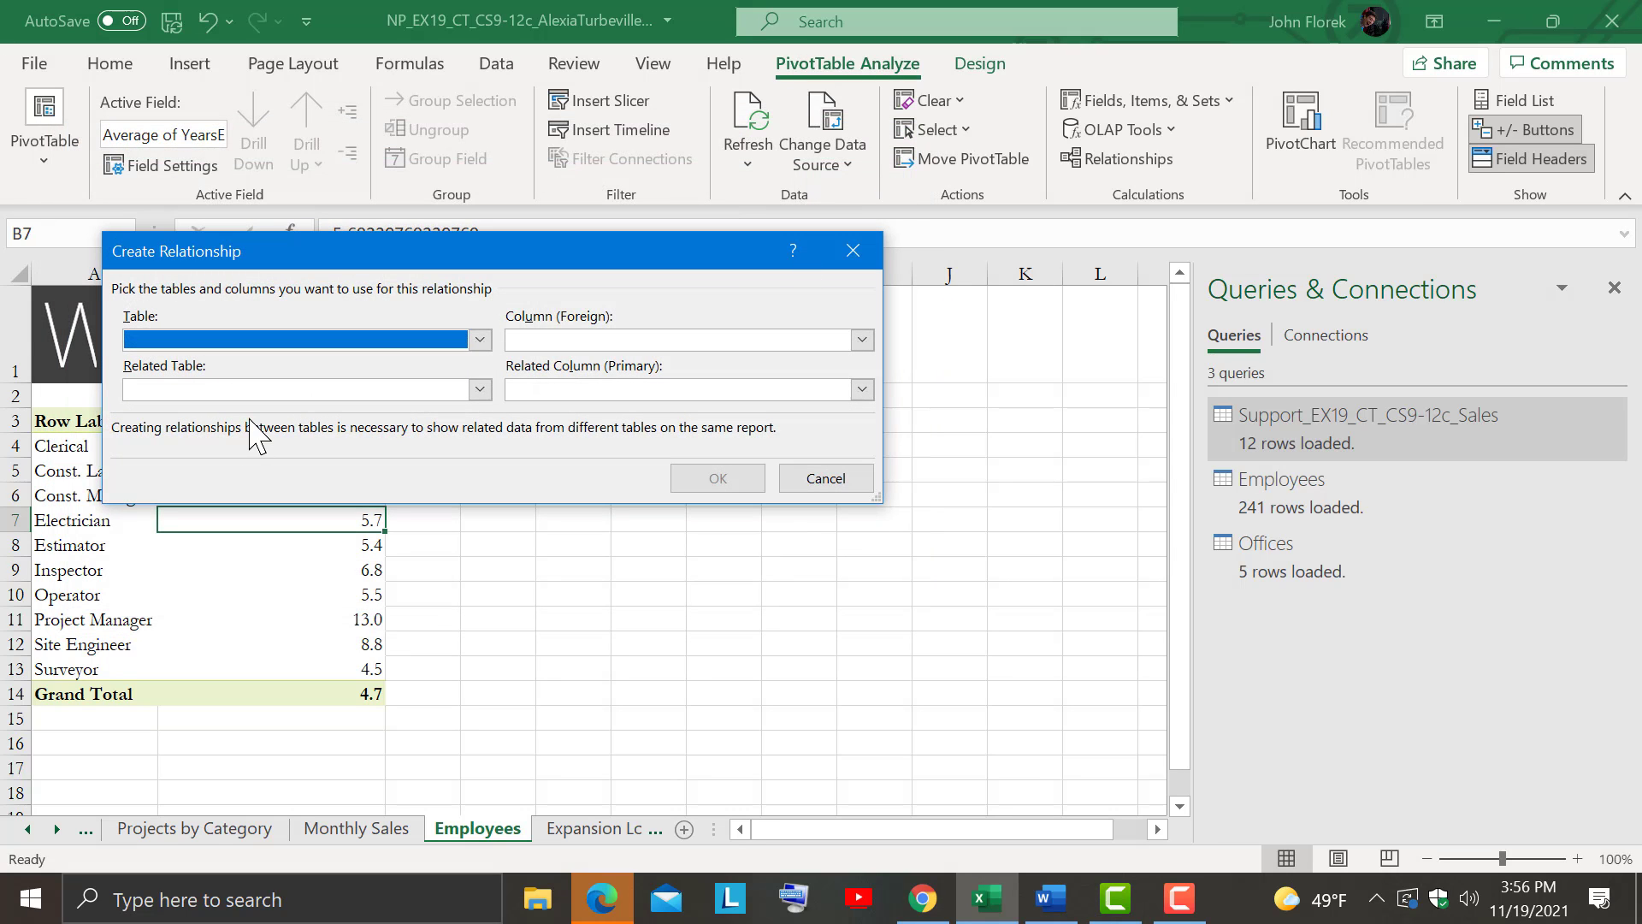
{"action": "left_click", "coordinate": [481, 340]}
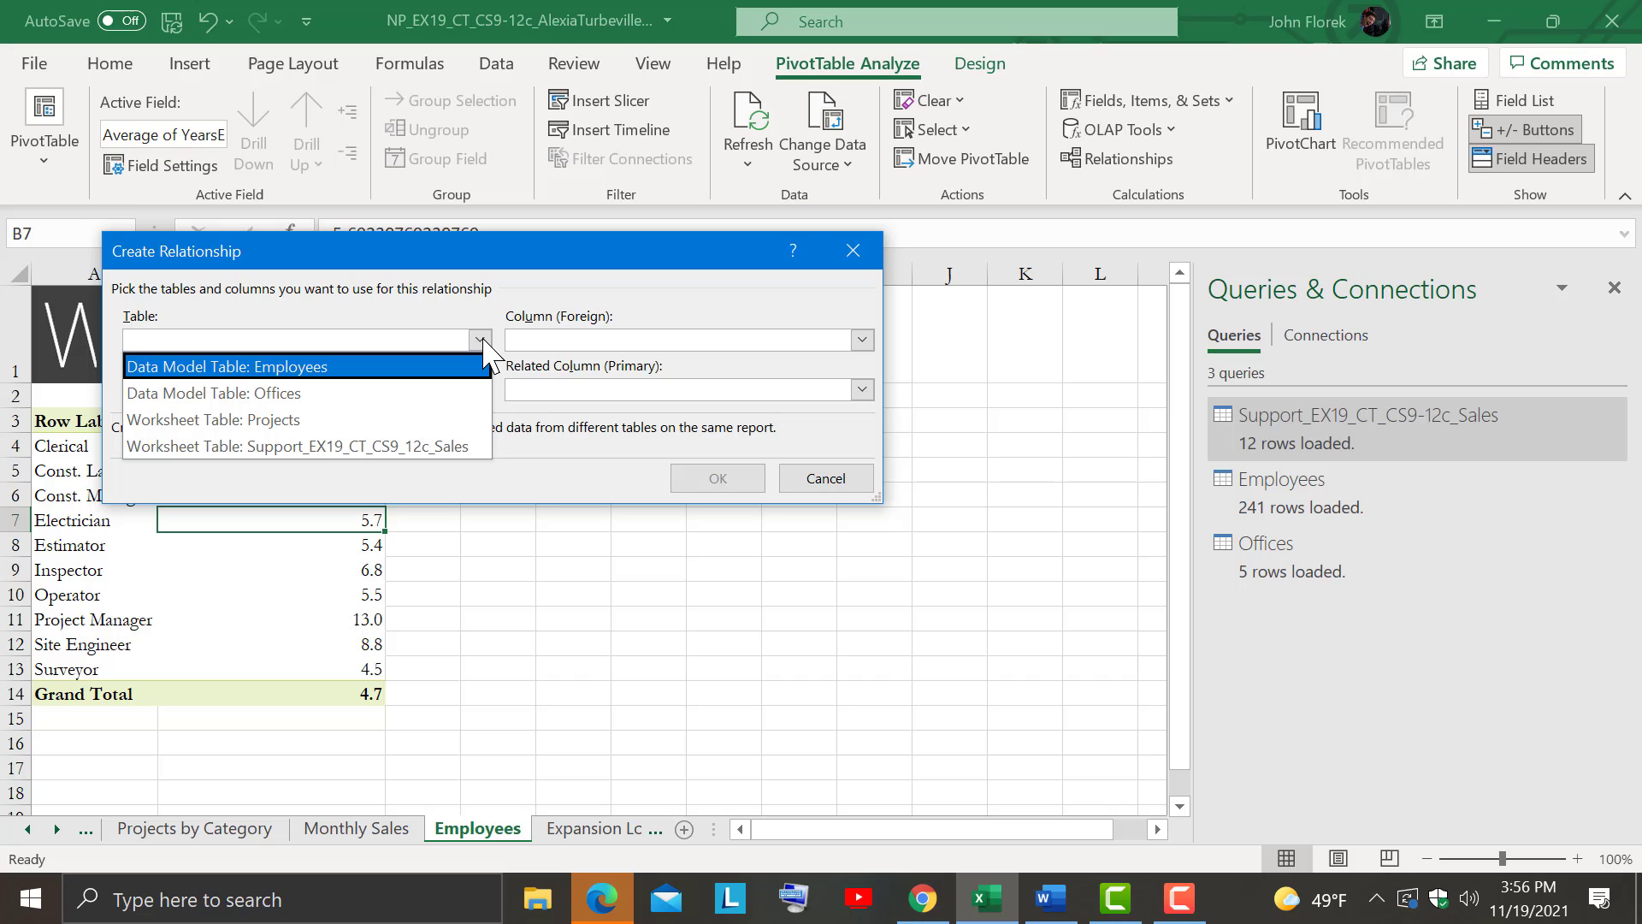
{"action": "left_click", "coordinate": [341, 368]}
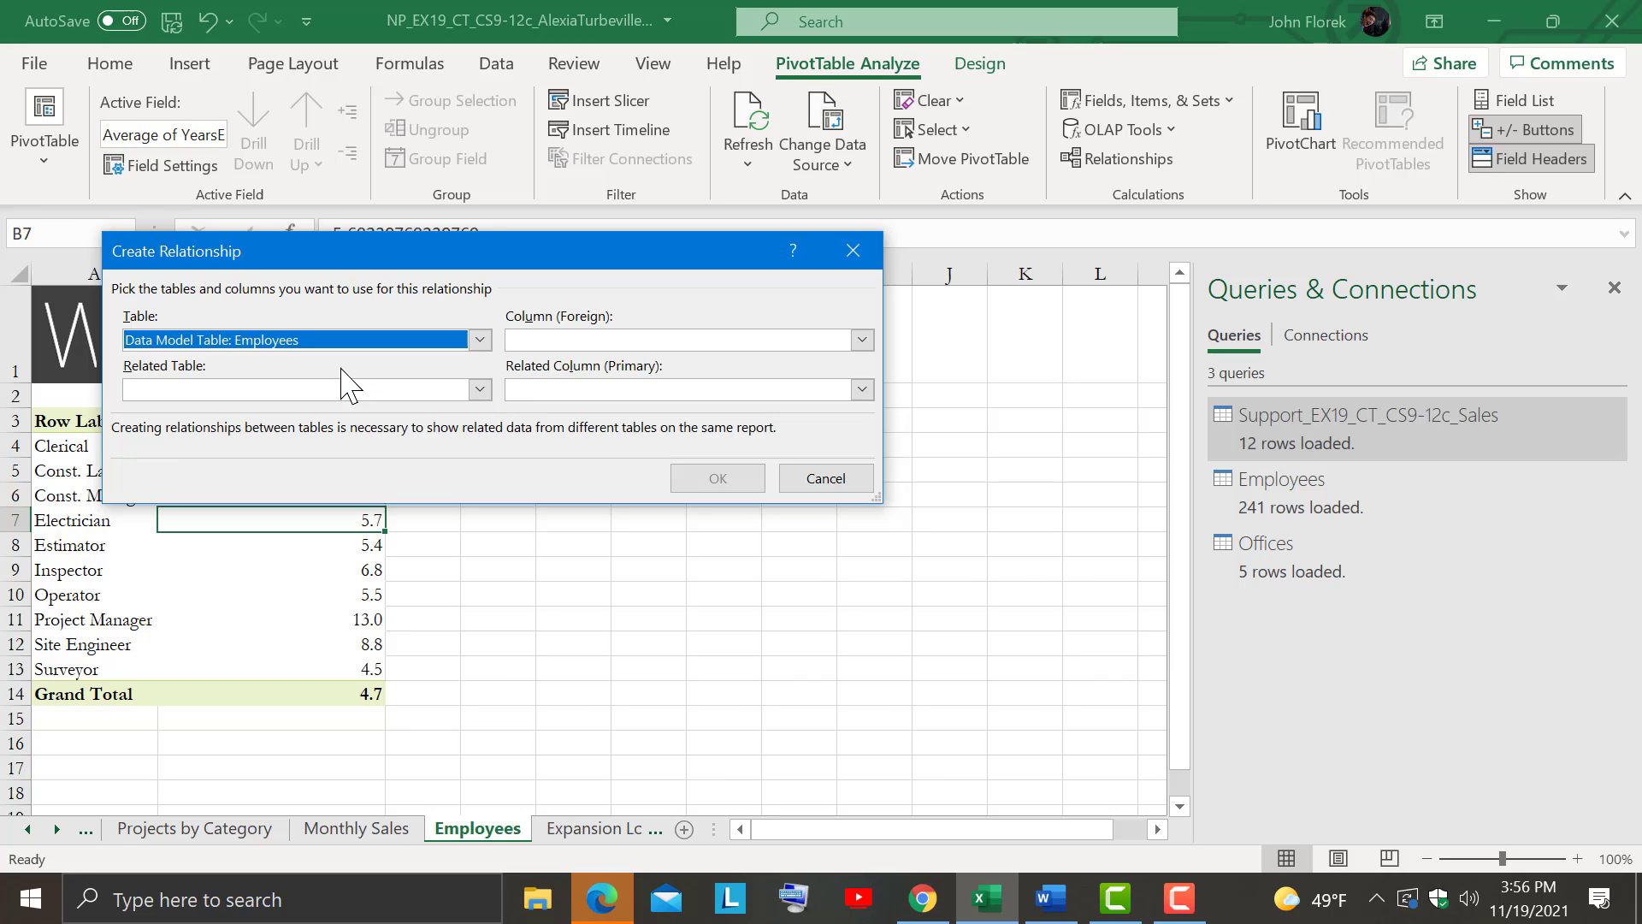
{"action": "left_click", "coordinate": [862, 339]}
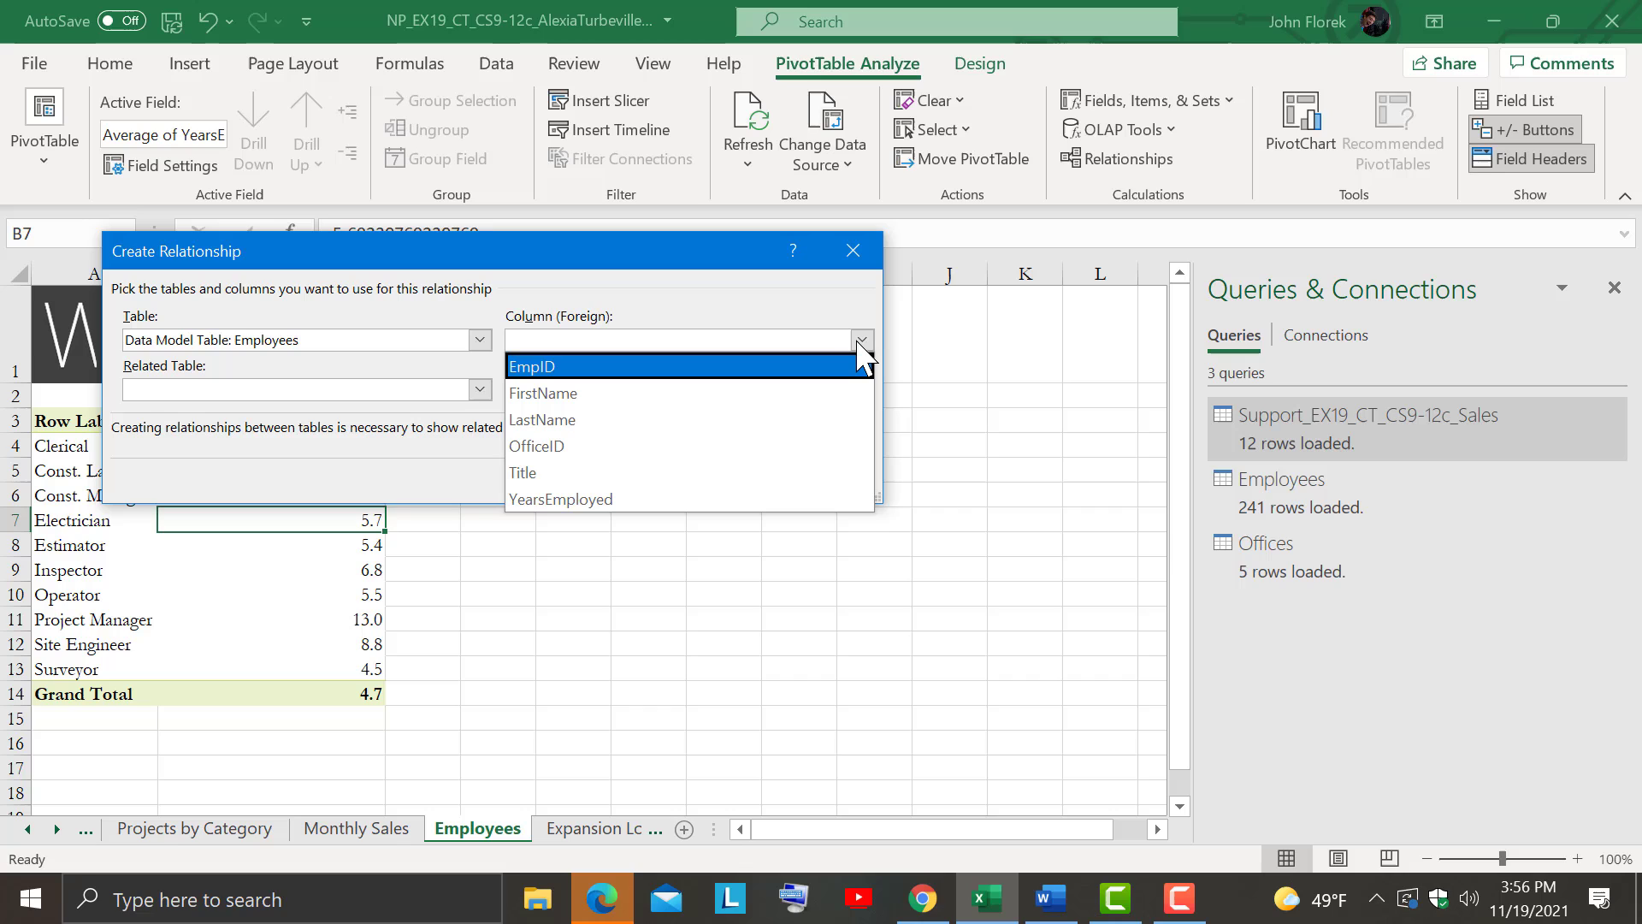
{"action": "left_click", "coordinate": [560, 449]}
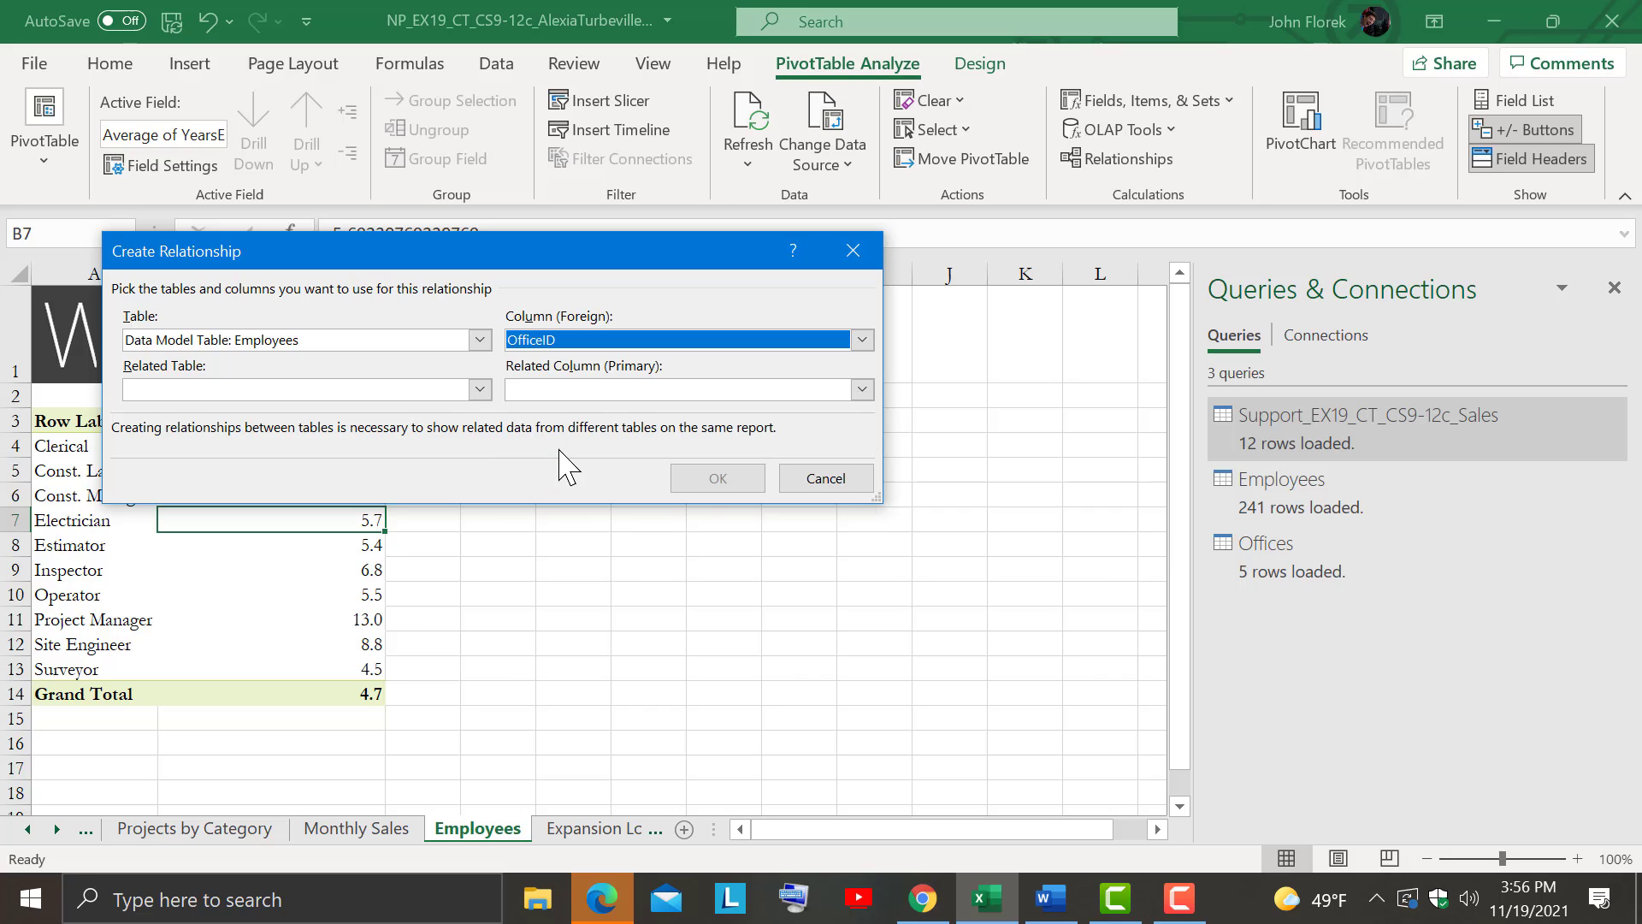
Relate it to the Data Model table Offices with OfficeID as primary column, and finish managing relationships
{"action": "left_click", "coordinate": [480, 390]}
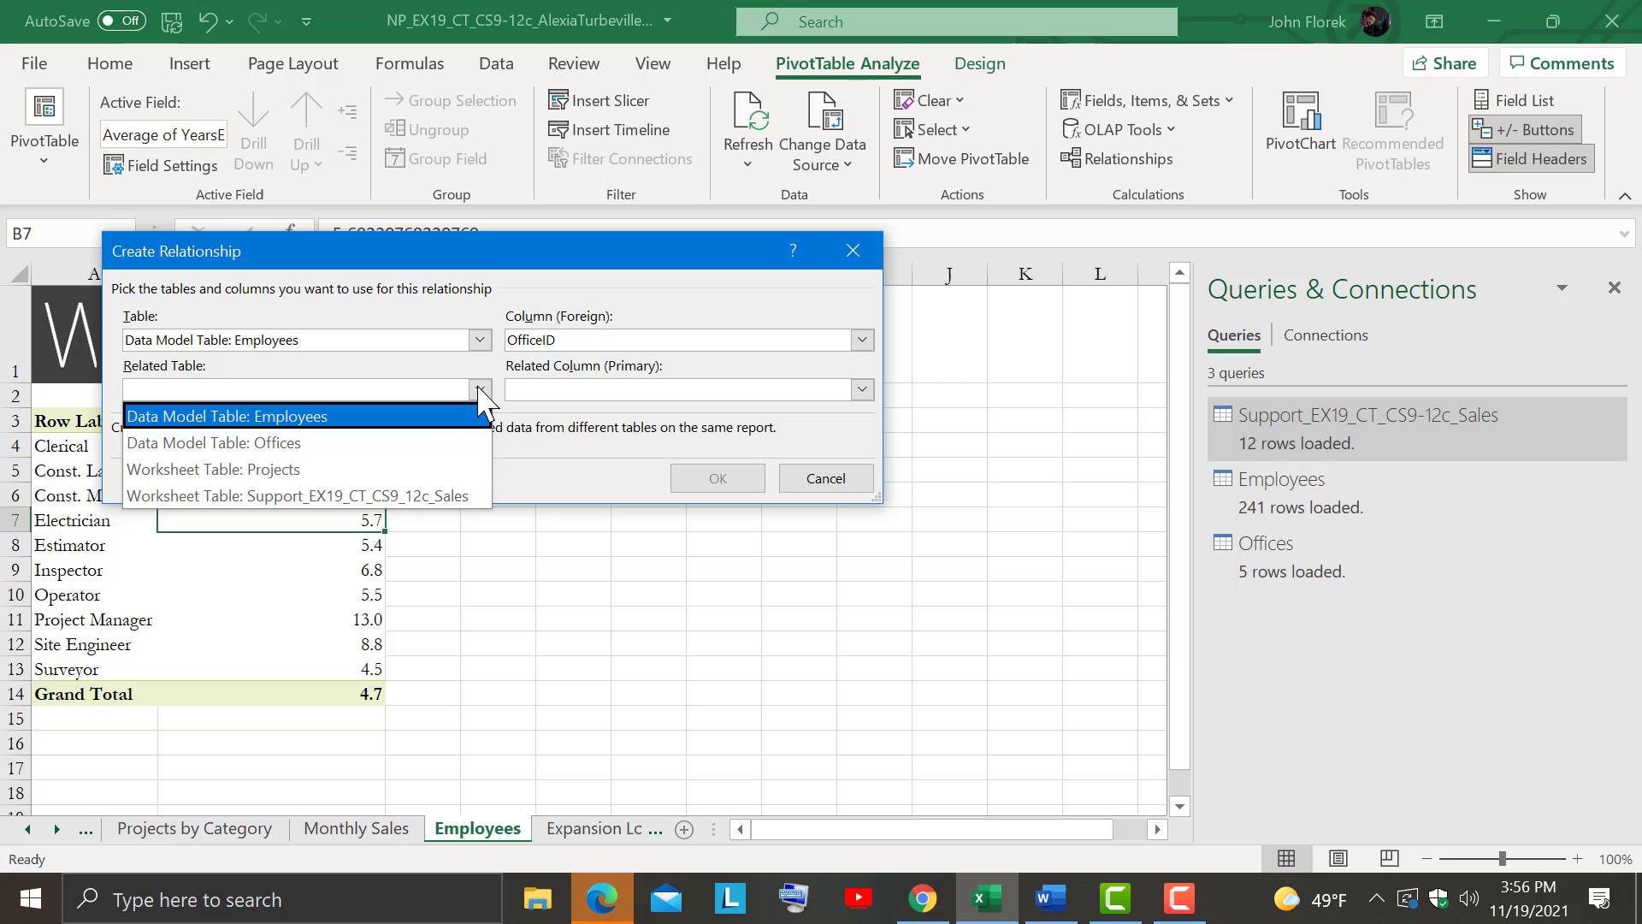
{"action": "left_click", "coordinate": [308, 443]}
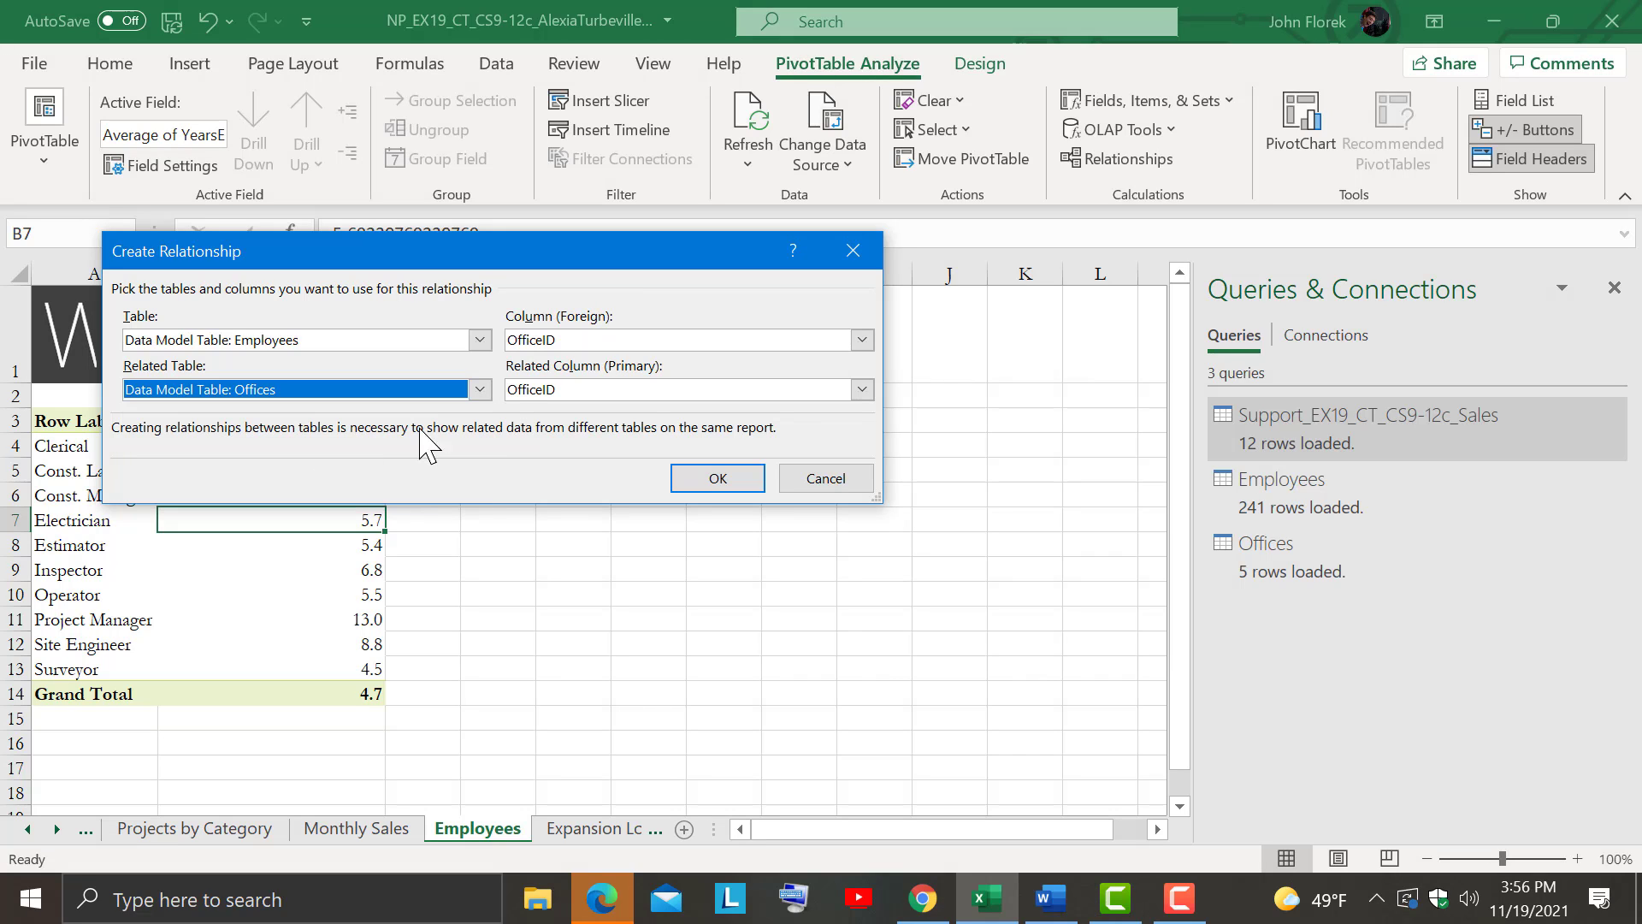
{"action": "left_click", "coordinate": [721, 479]}
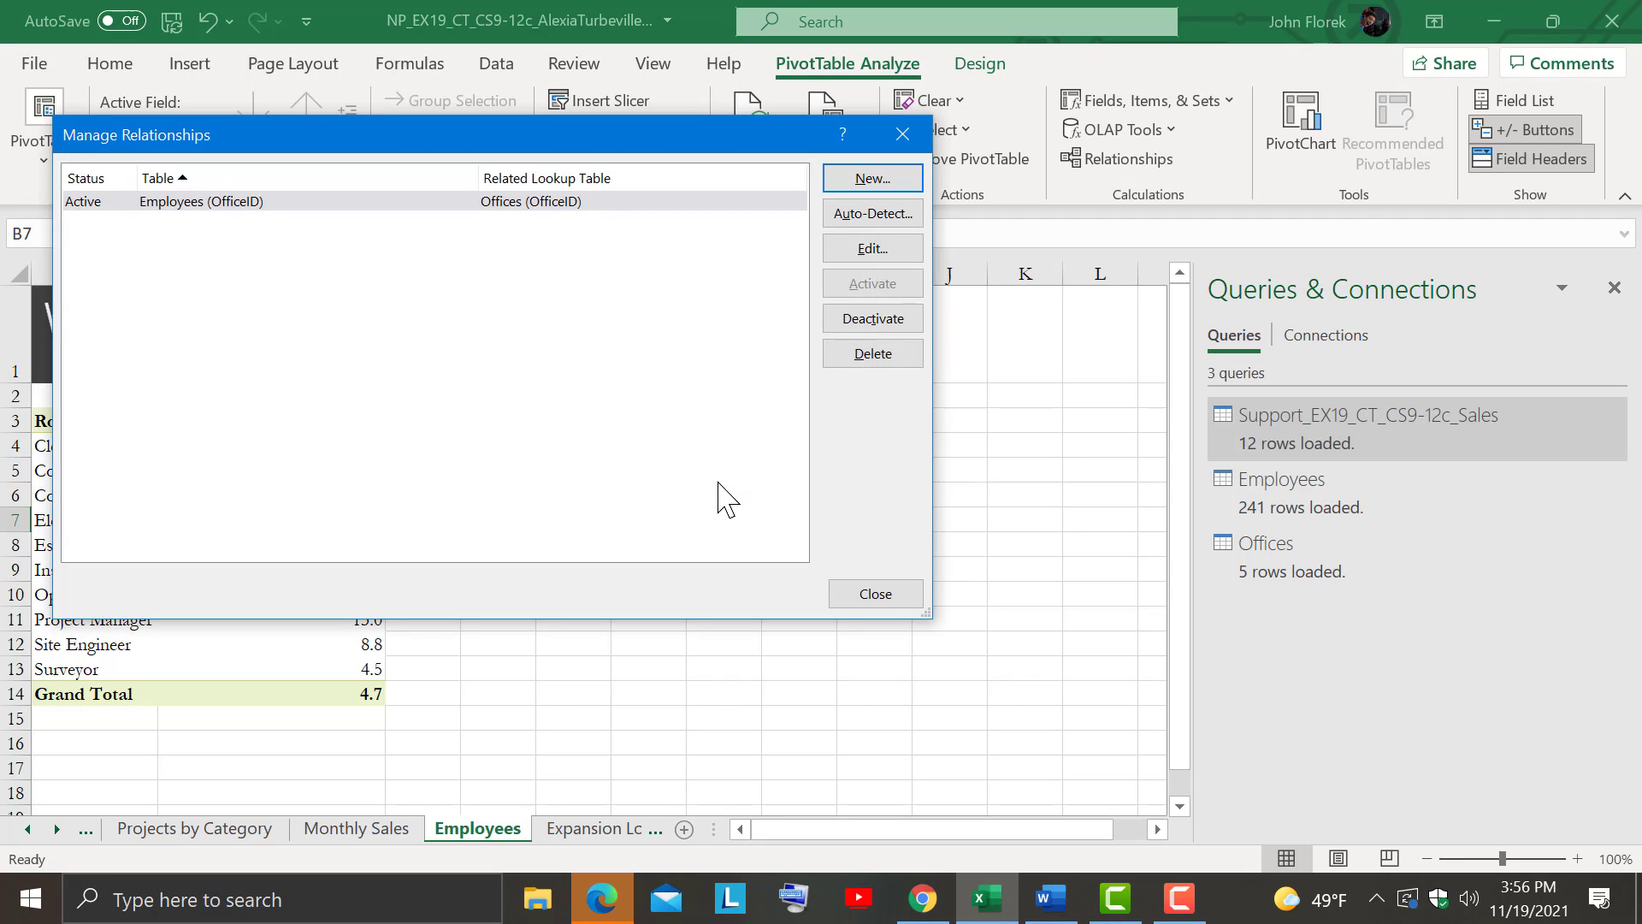
{"action": "left_click", "coordinate": [874, 595]}
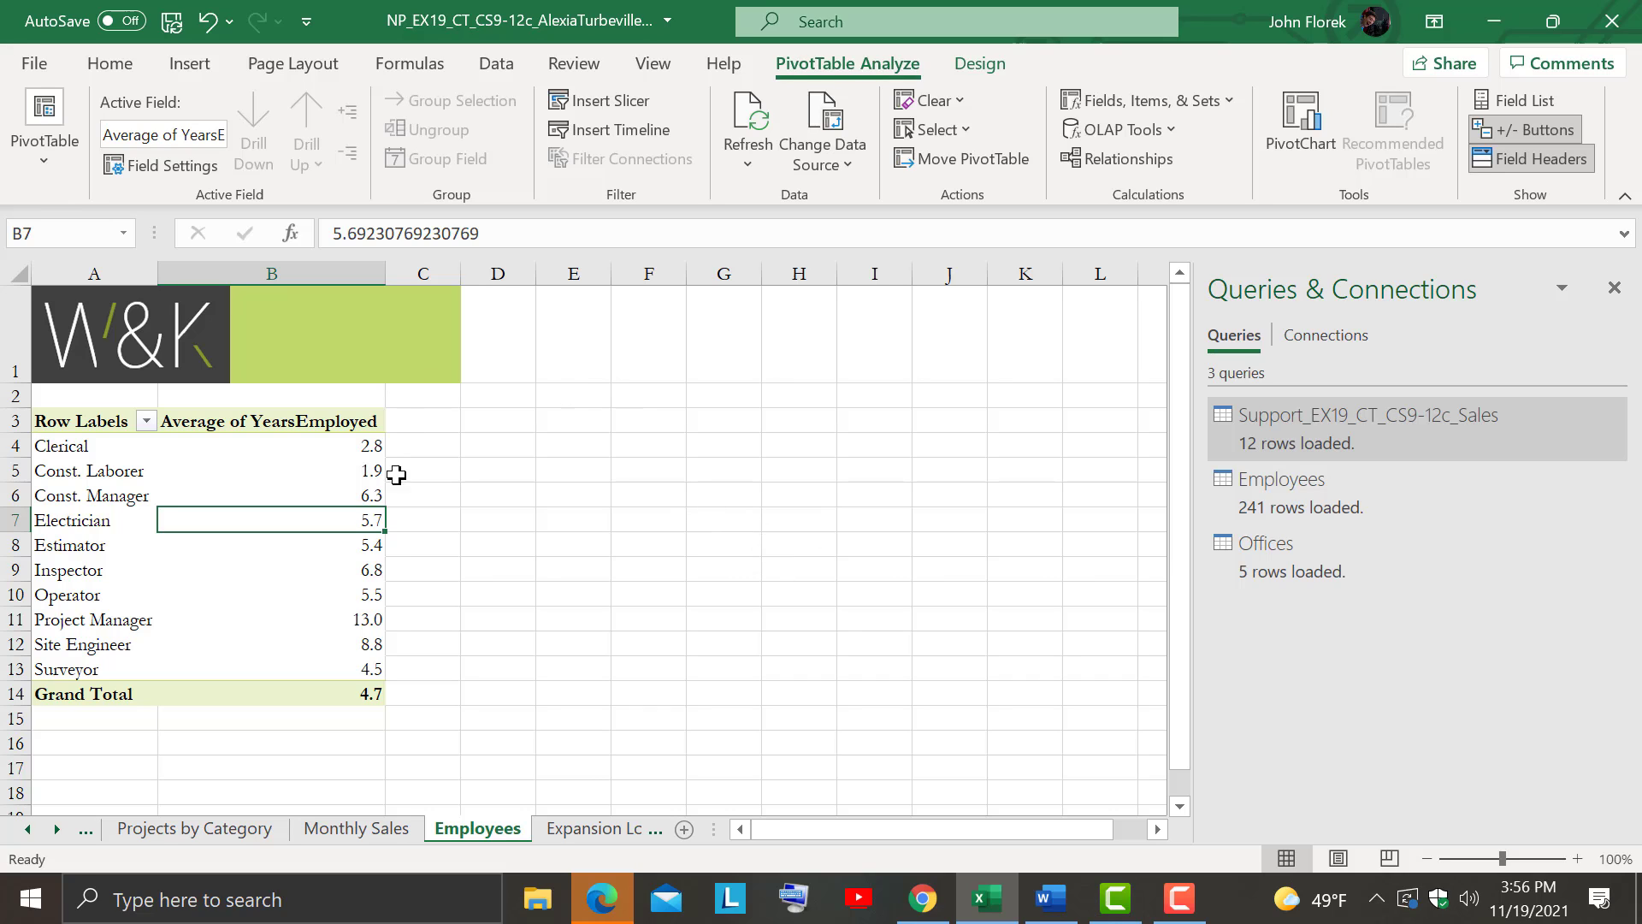
Reopen the PivotTable field list and show all of the workbook's tables in it
{"action": "left_click", "coordinate": [62, 549]}
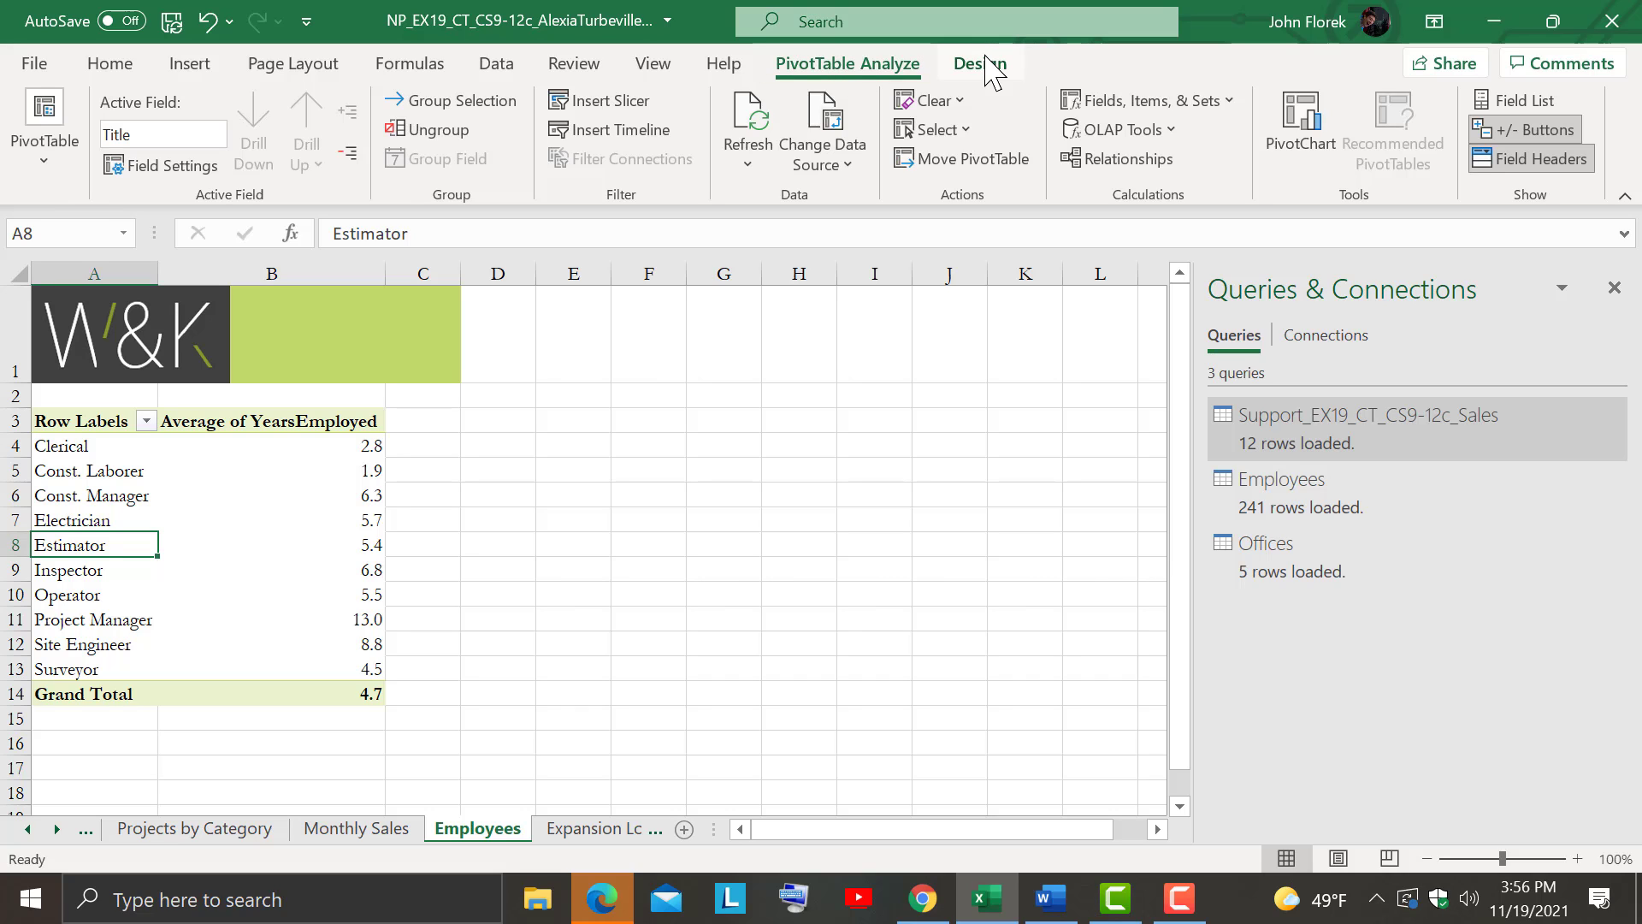
{"action": "left_click", "coordinate": [1521, 101]}
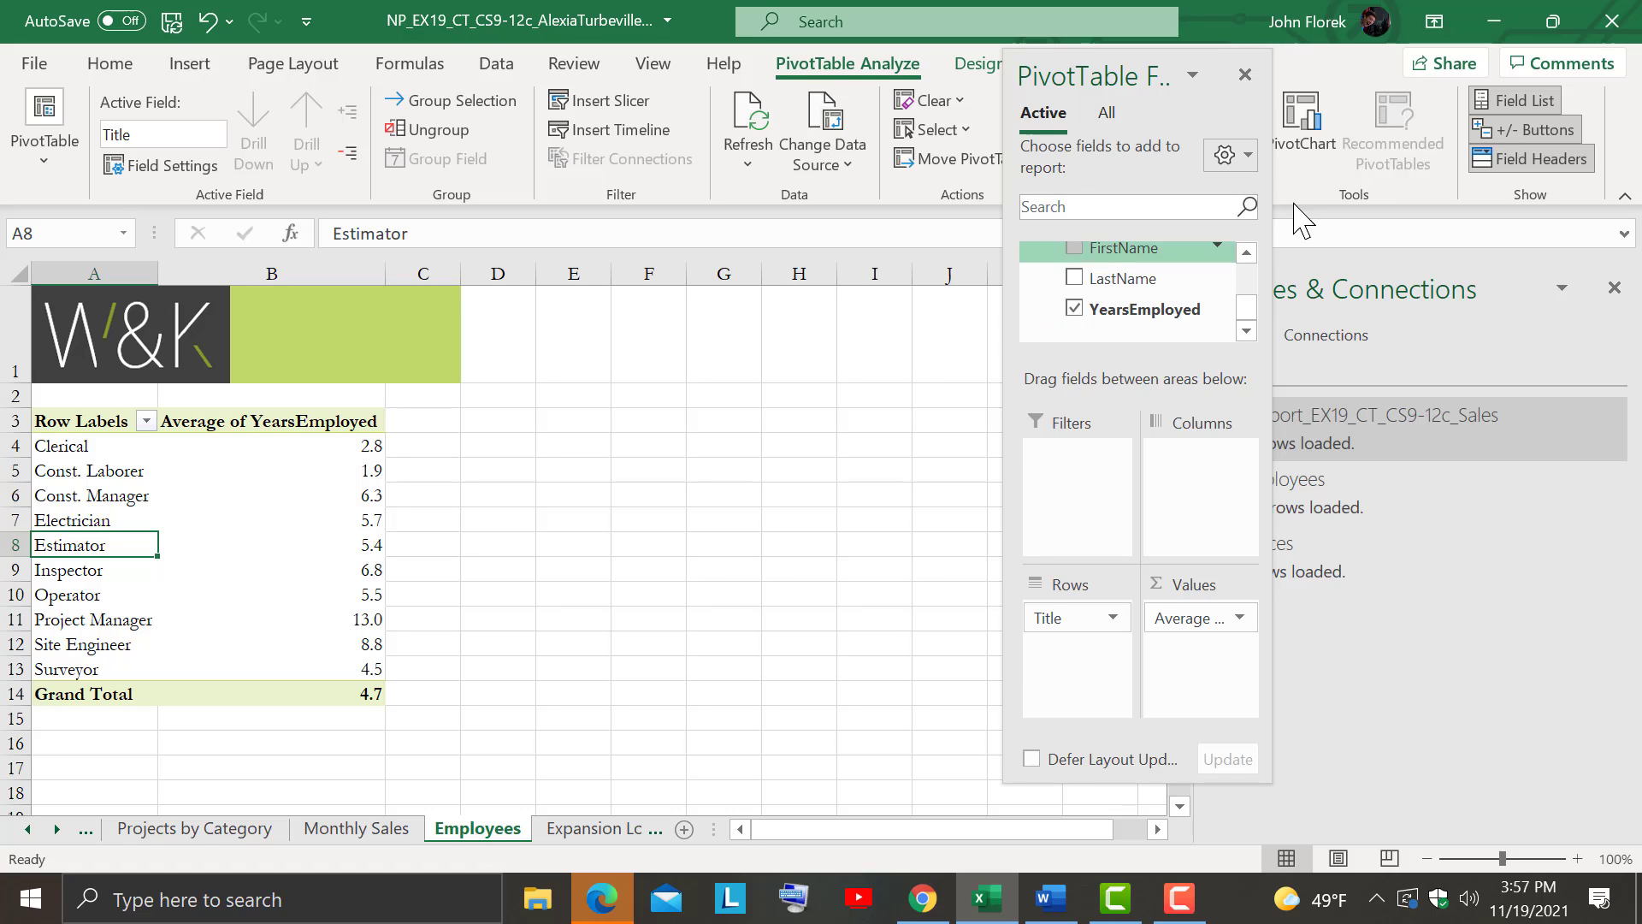
{"action": "mouse_move", "coordinate": [1258, 314]}
{"action": "left_mouse_down"}
{"action": "mouse_move", "coordinate": [1259, 233]}
{"action": "mouse_move", "coordinate": [1246, 275]}
{"action": "mouse_move", "coordinate": [1266, 338]}
{"action": "left_mouse_up"}
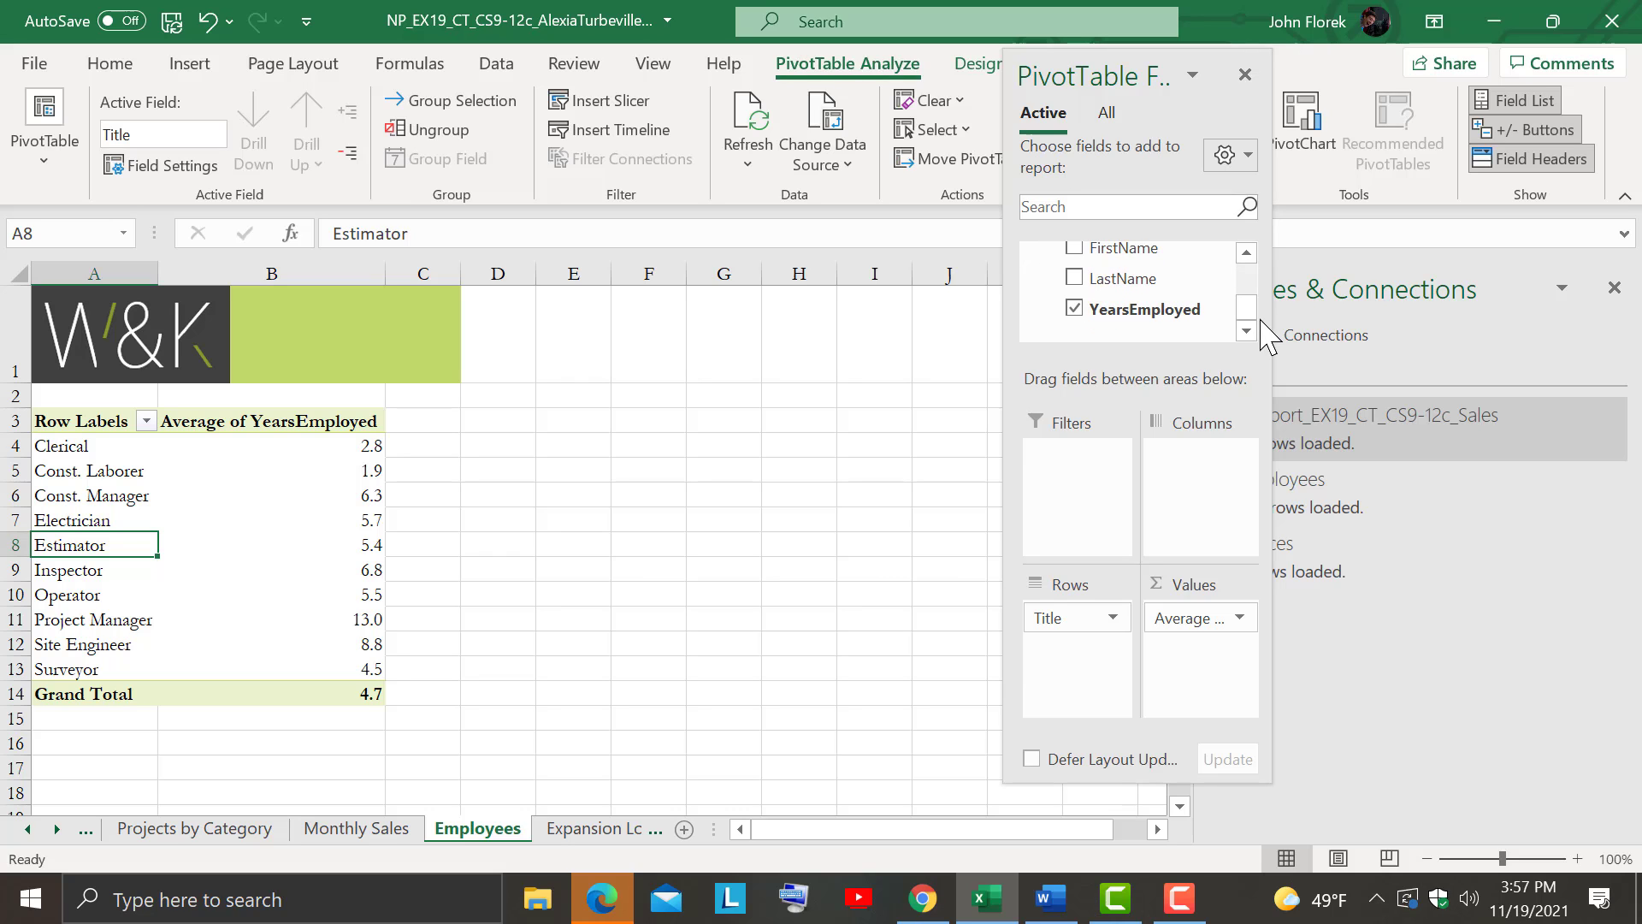
{"action": "left_click", "coordinate": [1231, 155]}
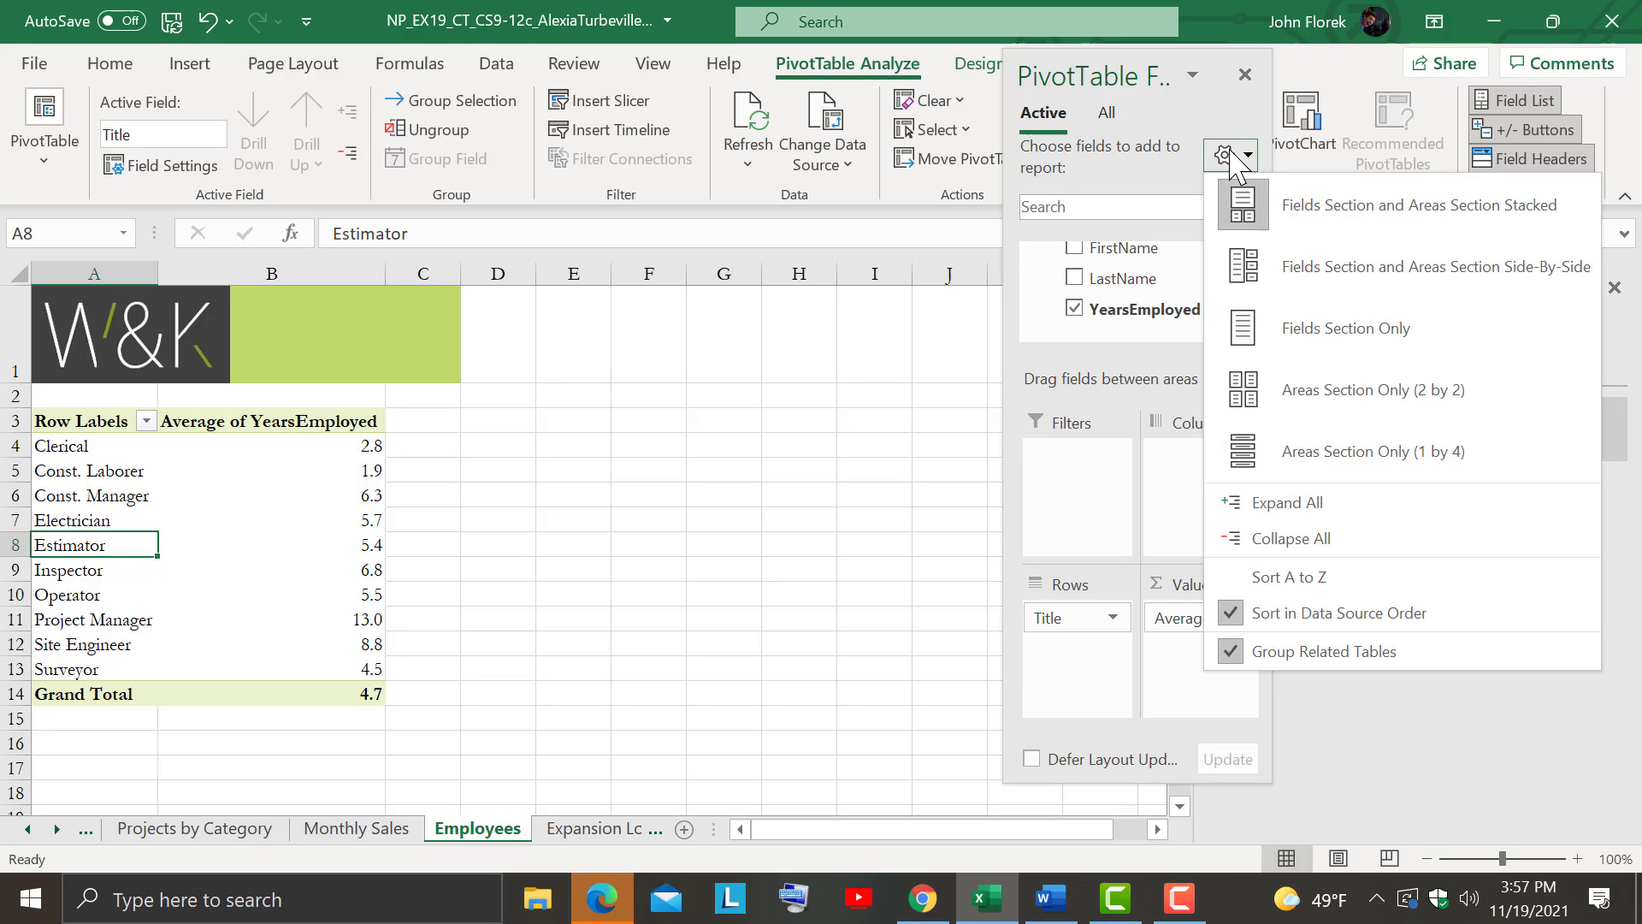
{"action": "left_click", "coordinate": [1231, 155]}
{"action": "left_click", "coordinate": [1231, 155]}
{"action": "left_click", "coordinate": [1232, 155]}
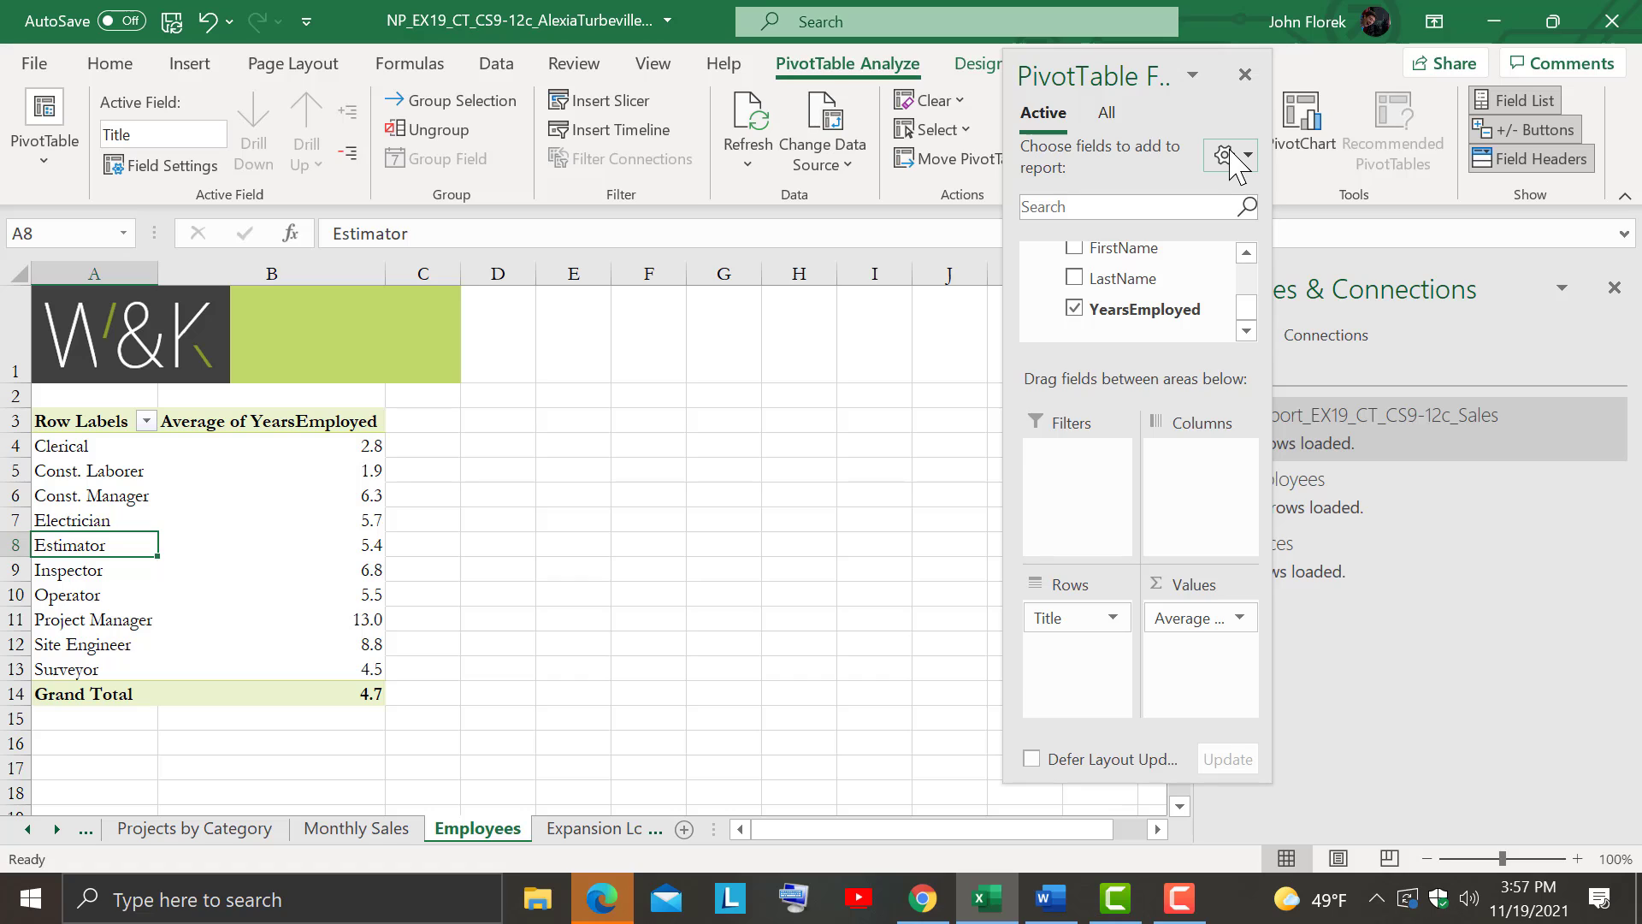
{"action": "left_click", "coordinate": [1108, 113]}
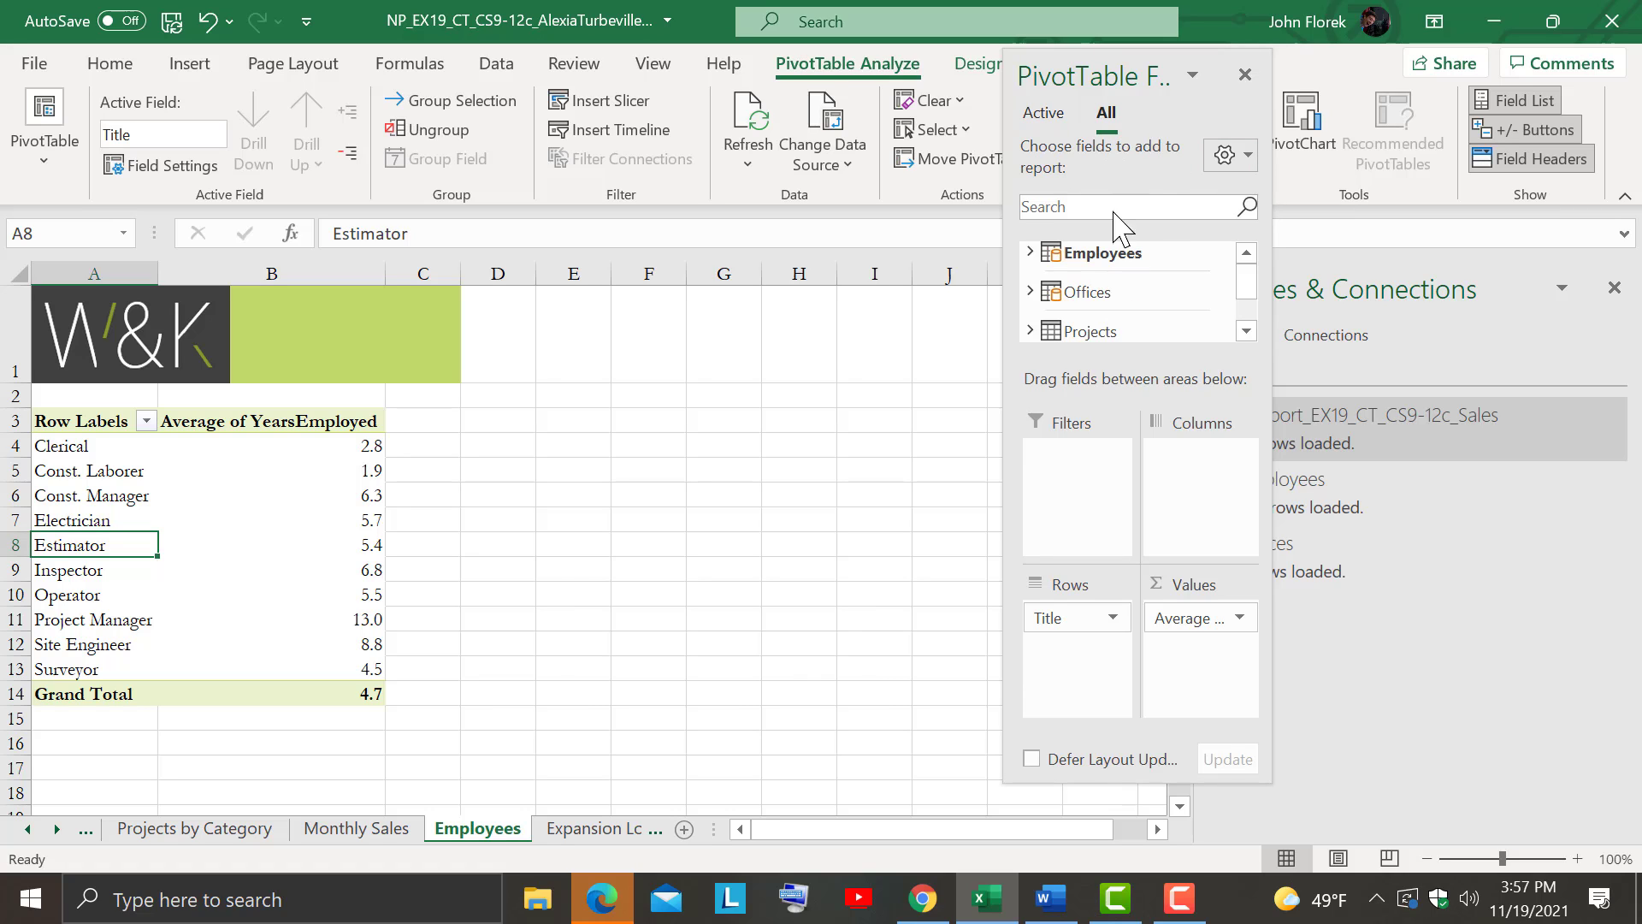
Add OfficeCity from the Offices table to the PivotTable rows and place it above Title
{"action": "left_click", "coordinate": [1113, 293]}
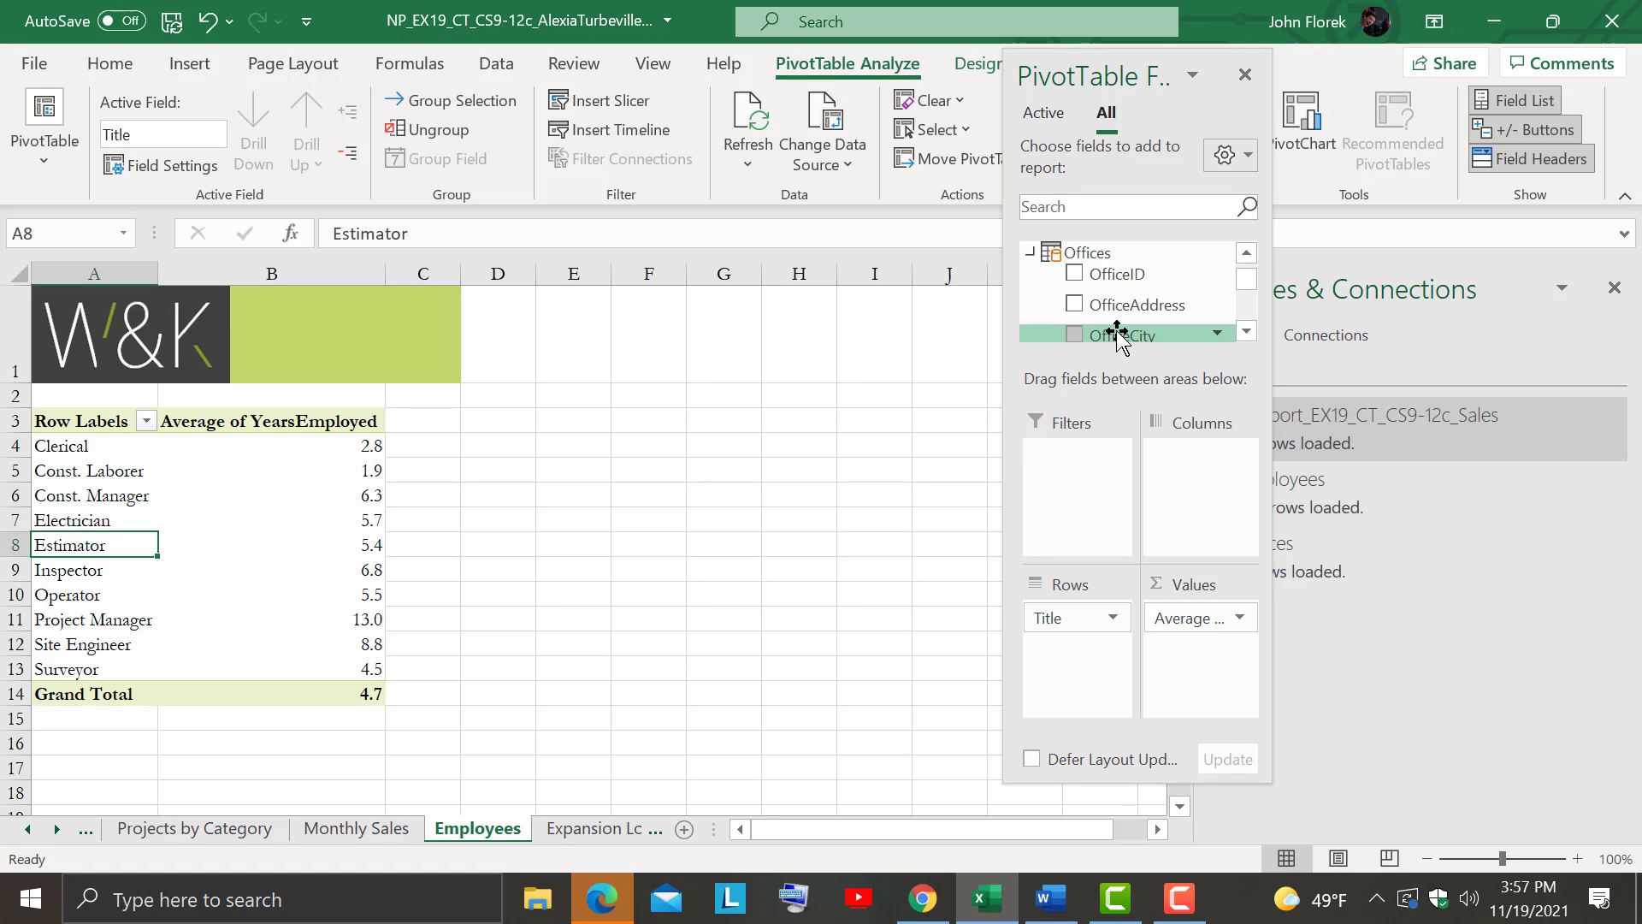
{"action": "left_click_drag", "start_coordinate": [1116, 335], "coordinate": [1082, 596]}
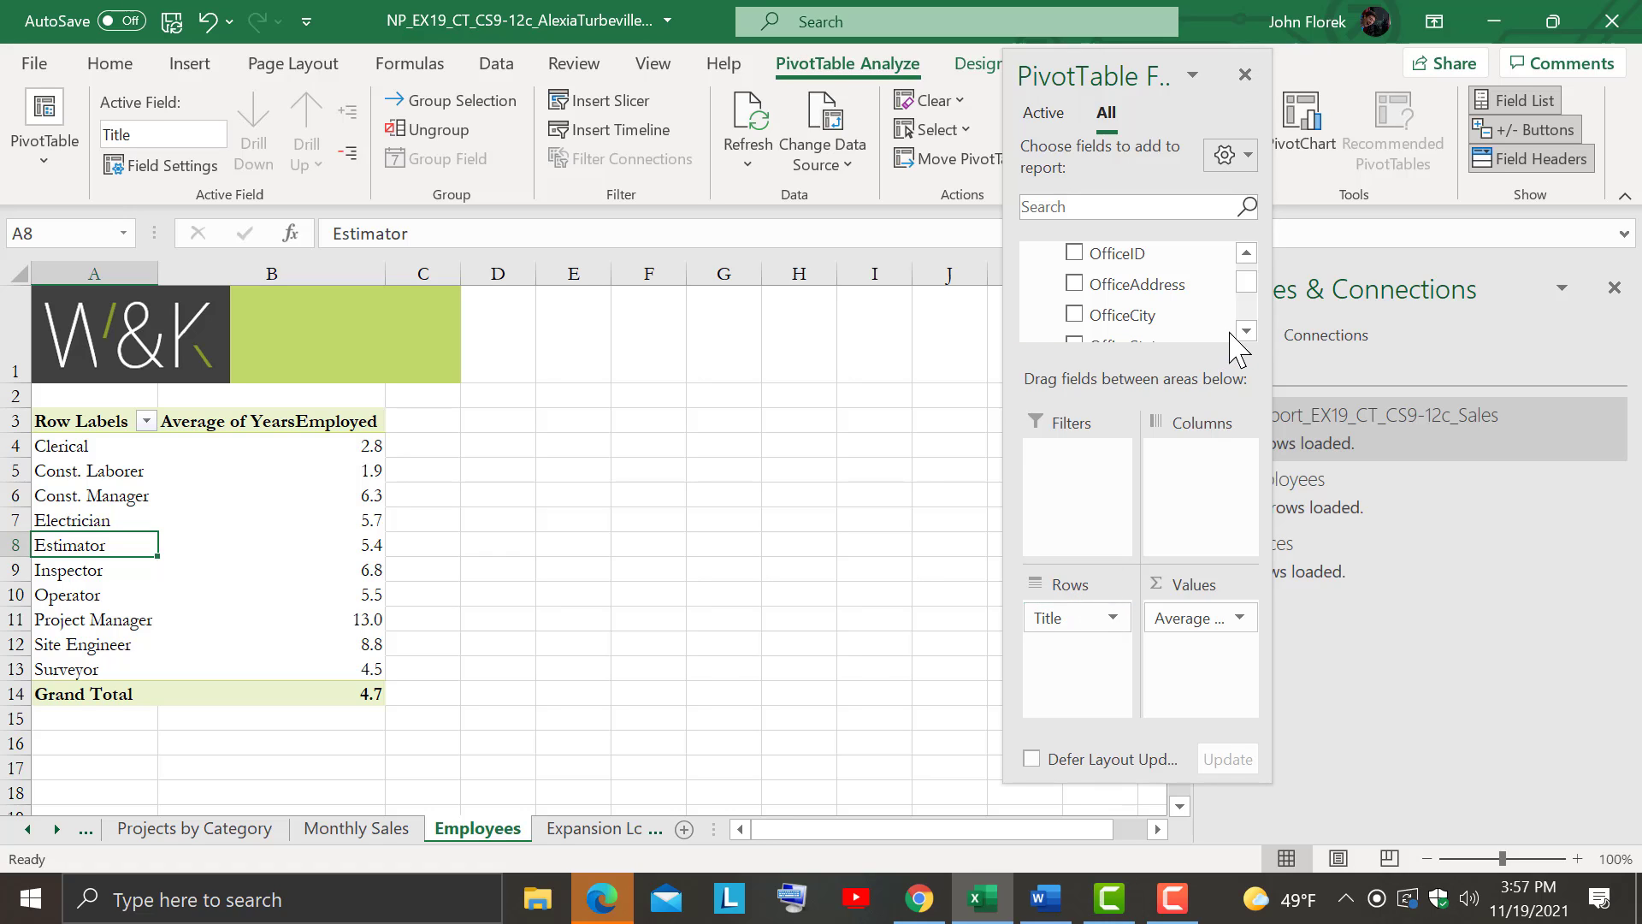
{"action": "left_click", "coordinate": [1075, 316]}
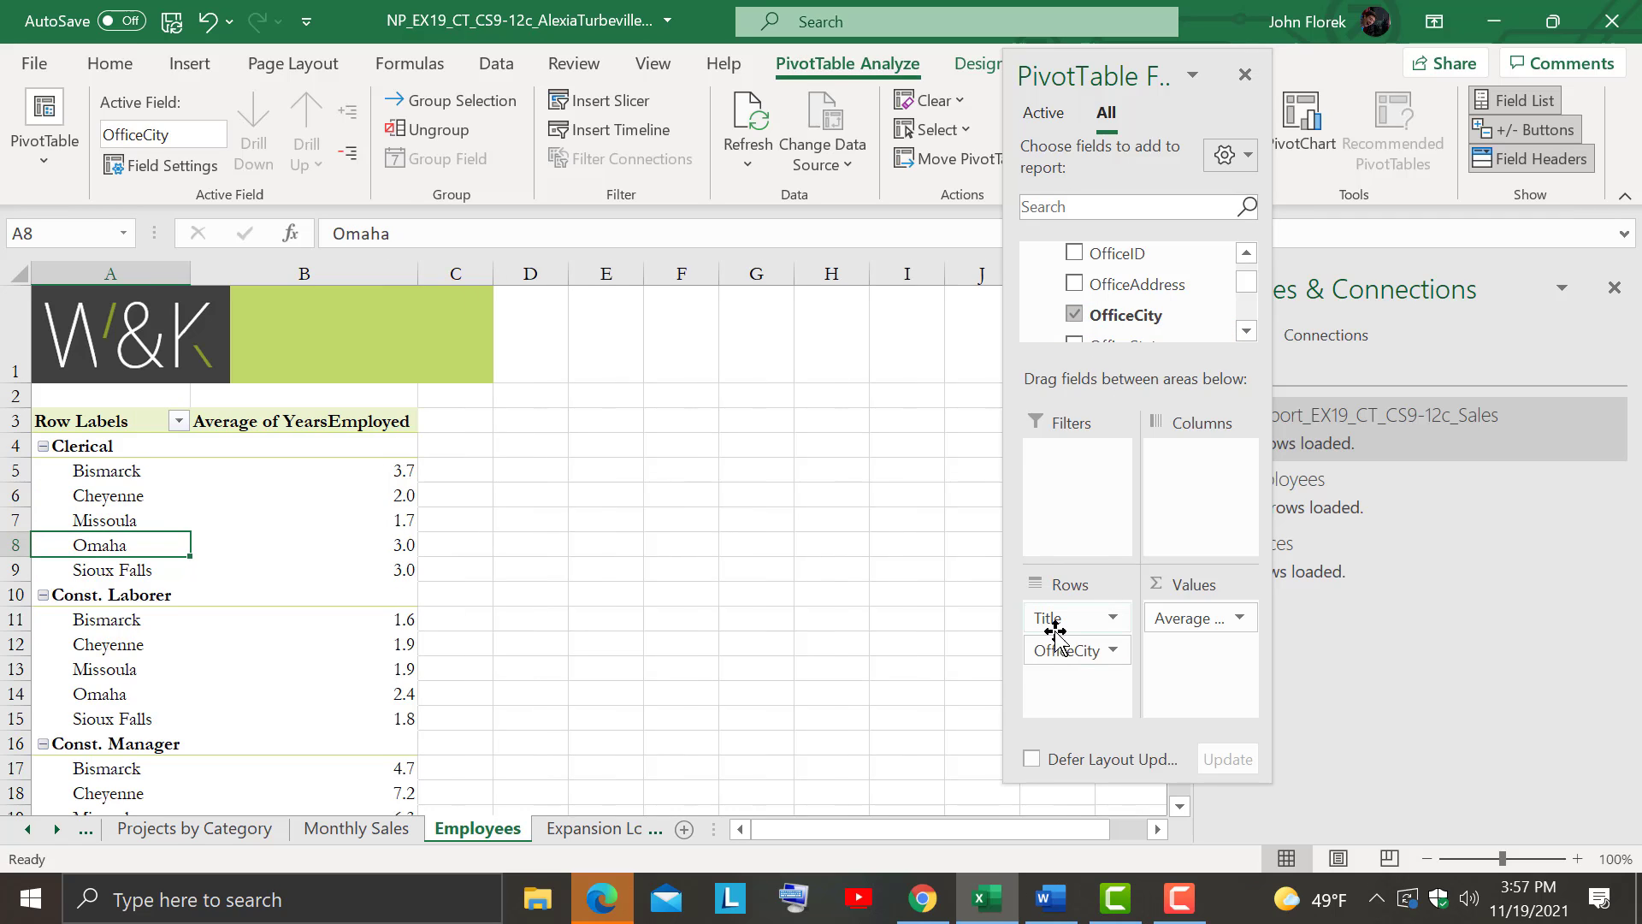
{"action": "left_click_drag", "start_coordinate": [1067, 618], "coordinate": [1079, 657]}
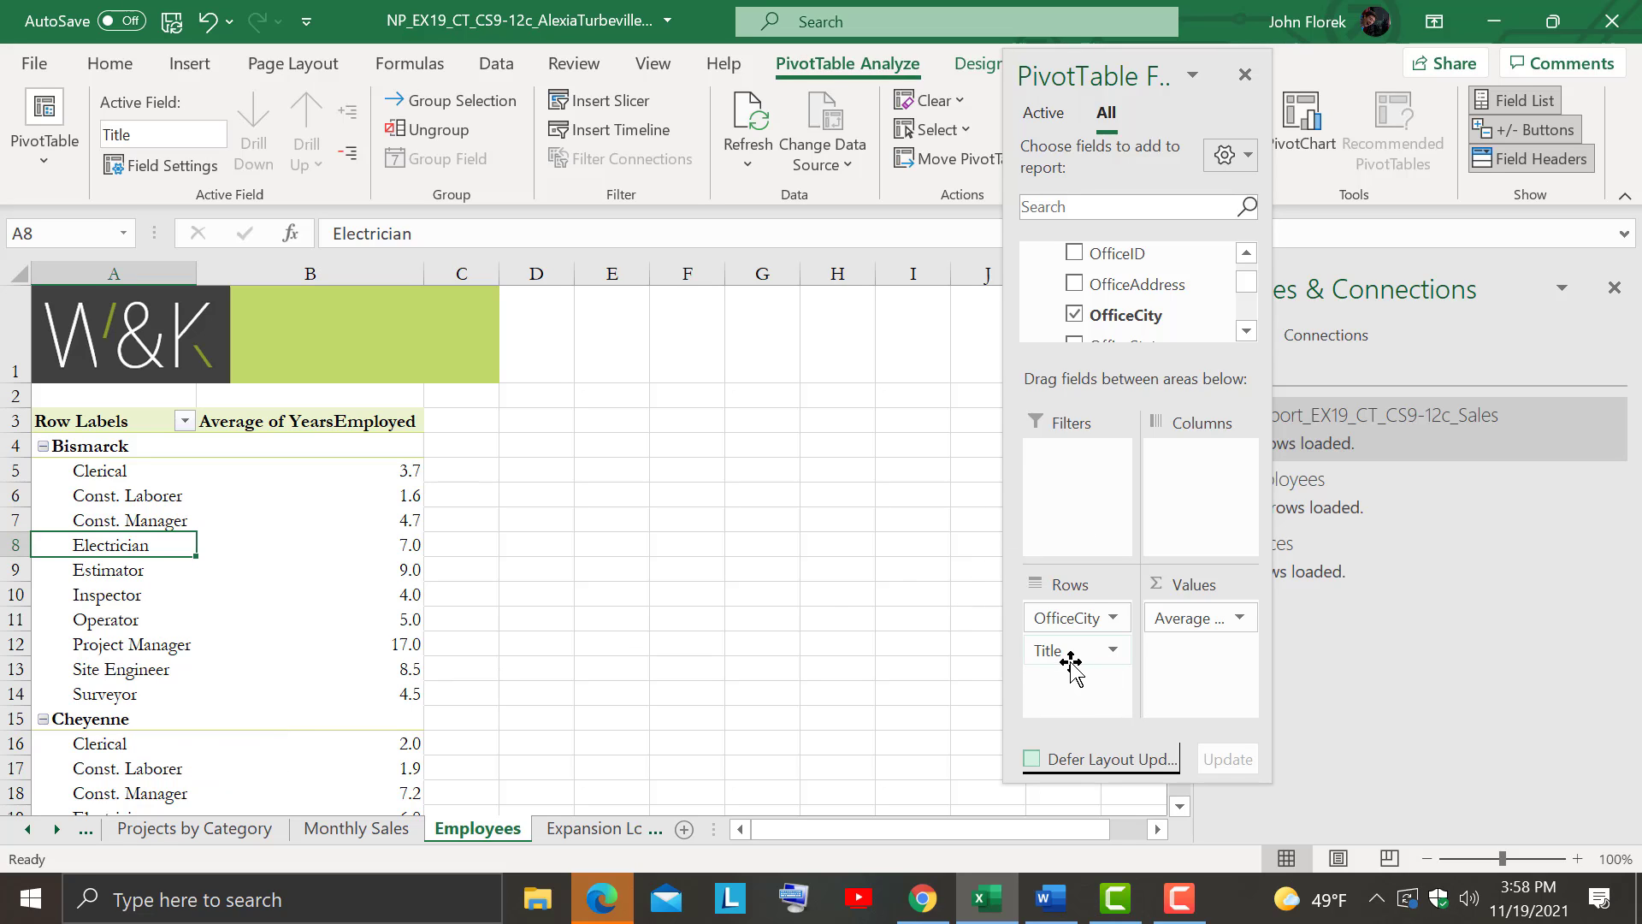
Try Title as the first Values field, review its summary function options, and remove it from the PivotTable
{"action": "left_click_drag", "start_coordinate": [1071, 664], "coordinate": [1193, 623]}
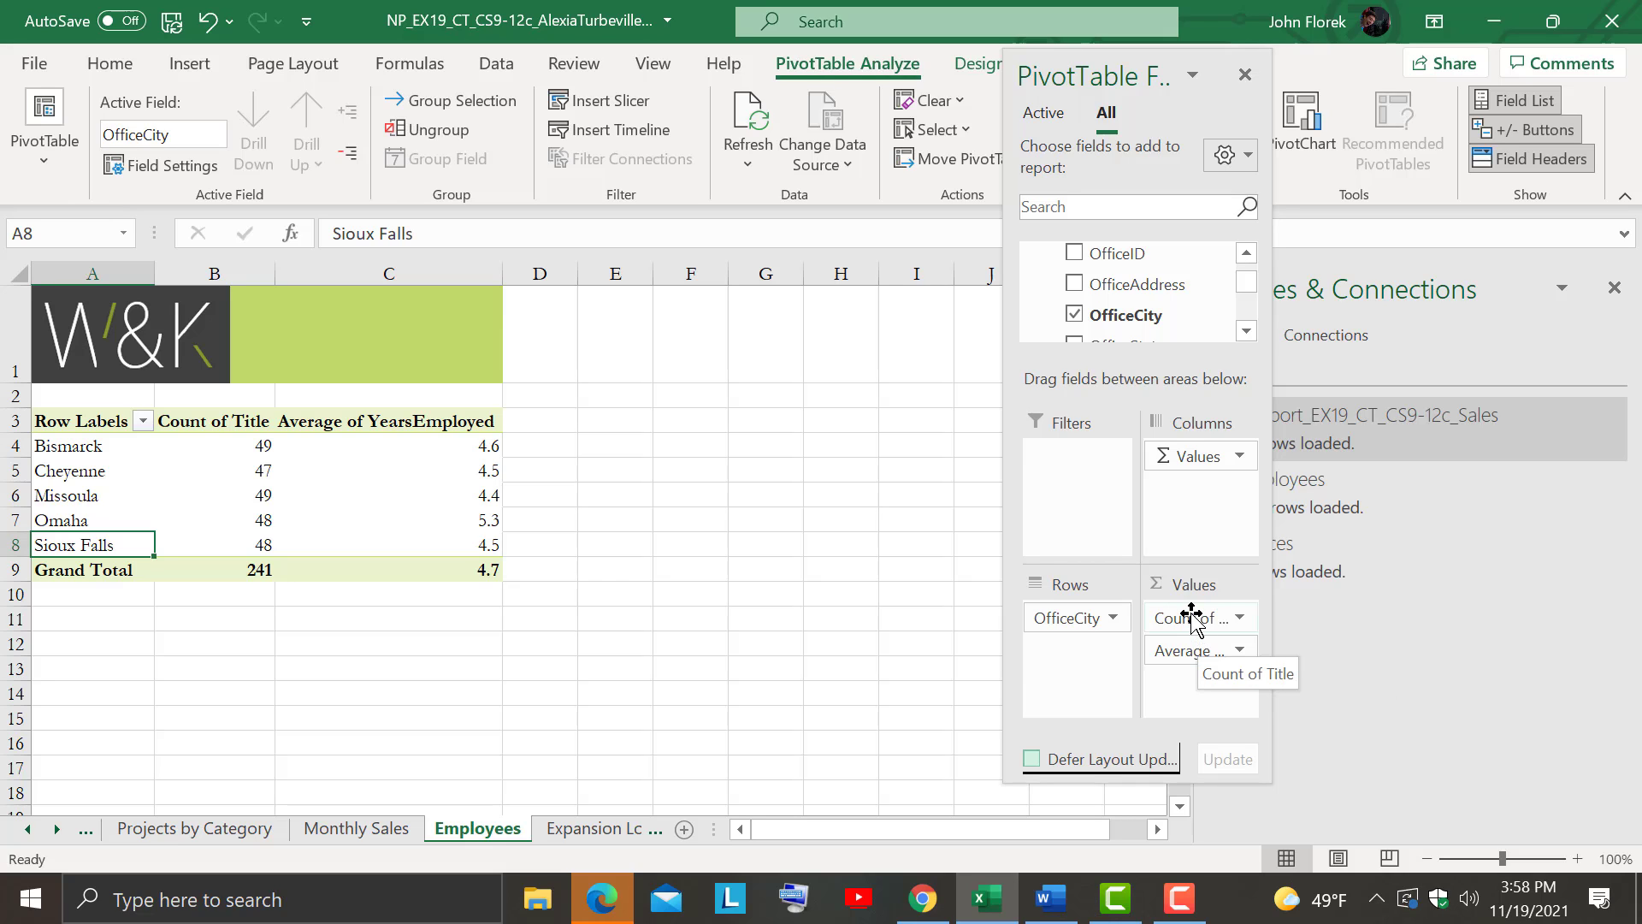
{"action": "left_click", "coordinate": [1240, 619]}
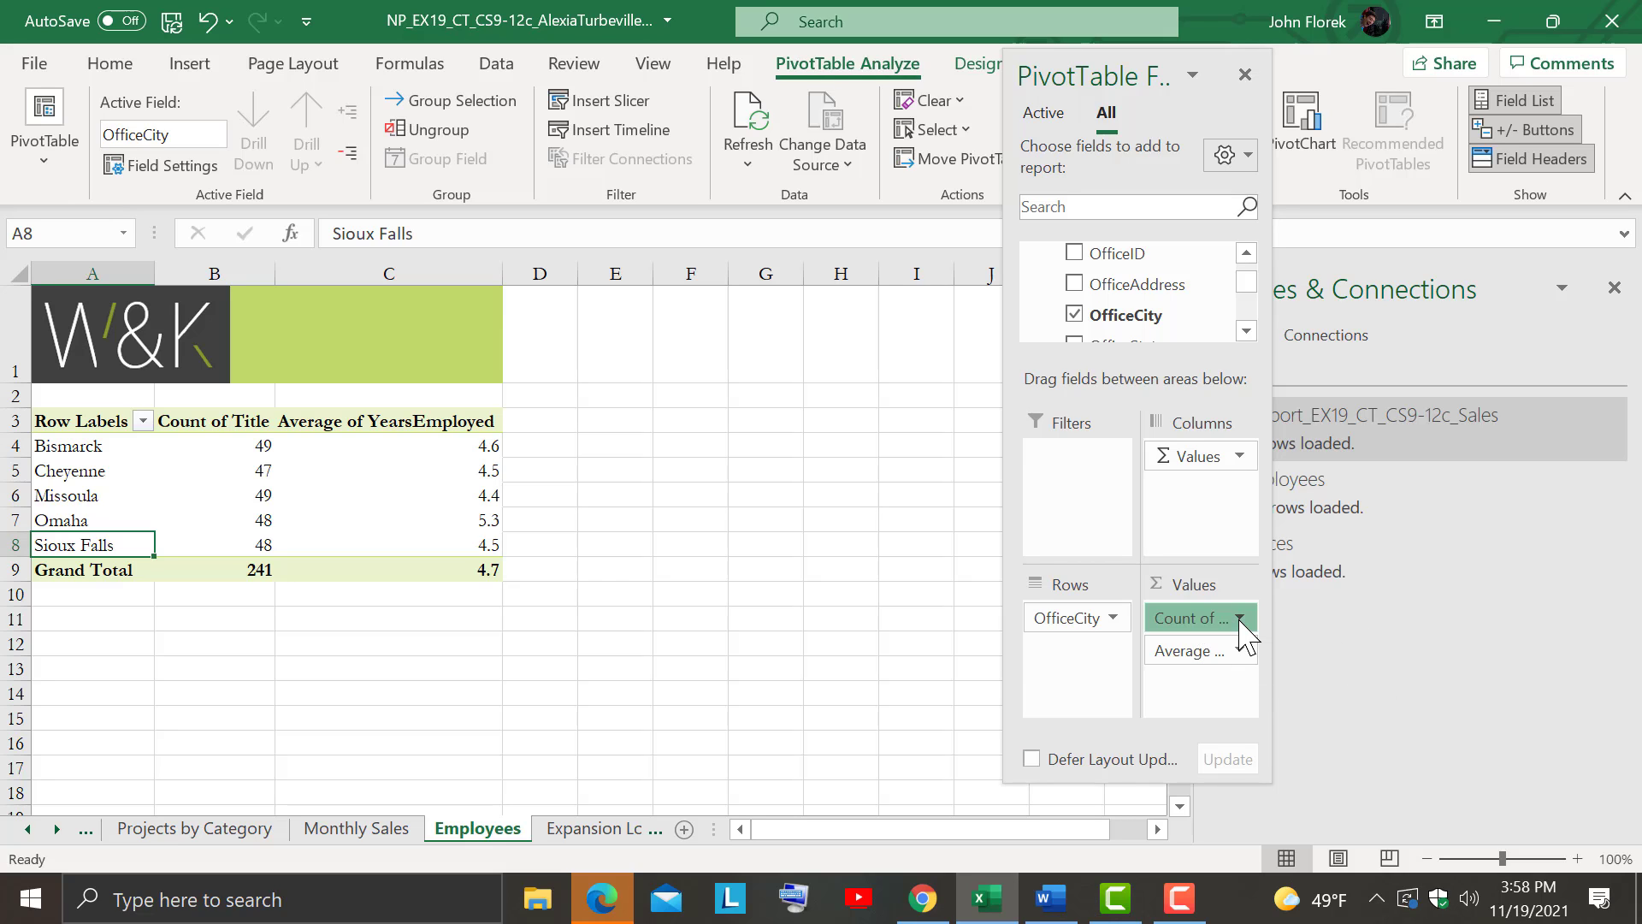
{"action": "left_click", "coordinate": [1239, 619]}
{"action": "left_click", "coordinate": [1246, 586]}
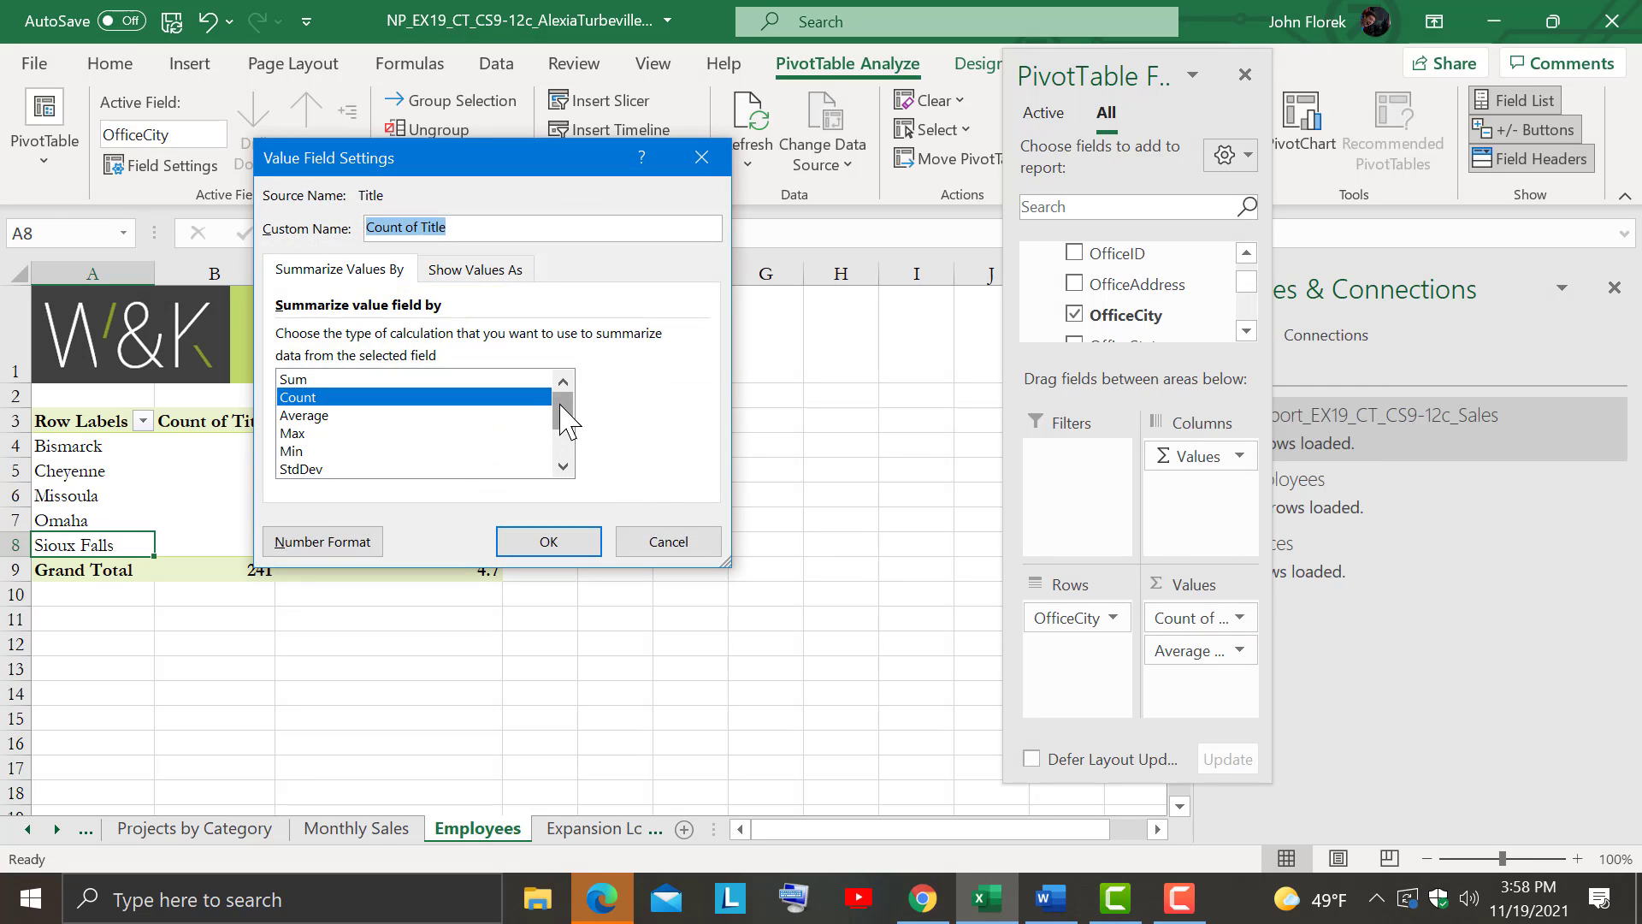
{"action": "scroll", "coordinate": [565, 419], "scroll_direction": "down", "scroll_amount": 2}
{"action": "scroll", "coordinate": [563, 432], "scroll_direction": "up", "scroll_amount": 2}
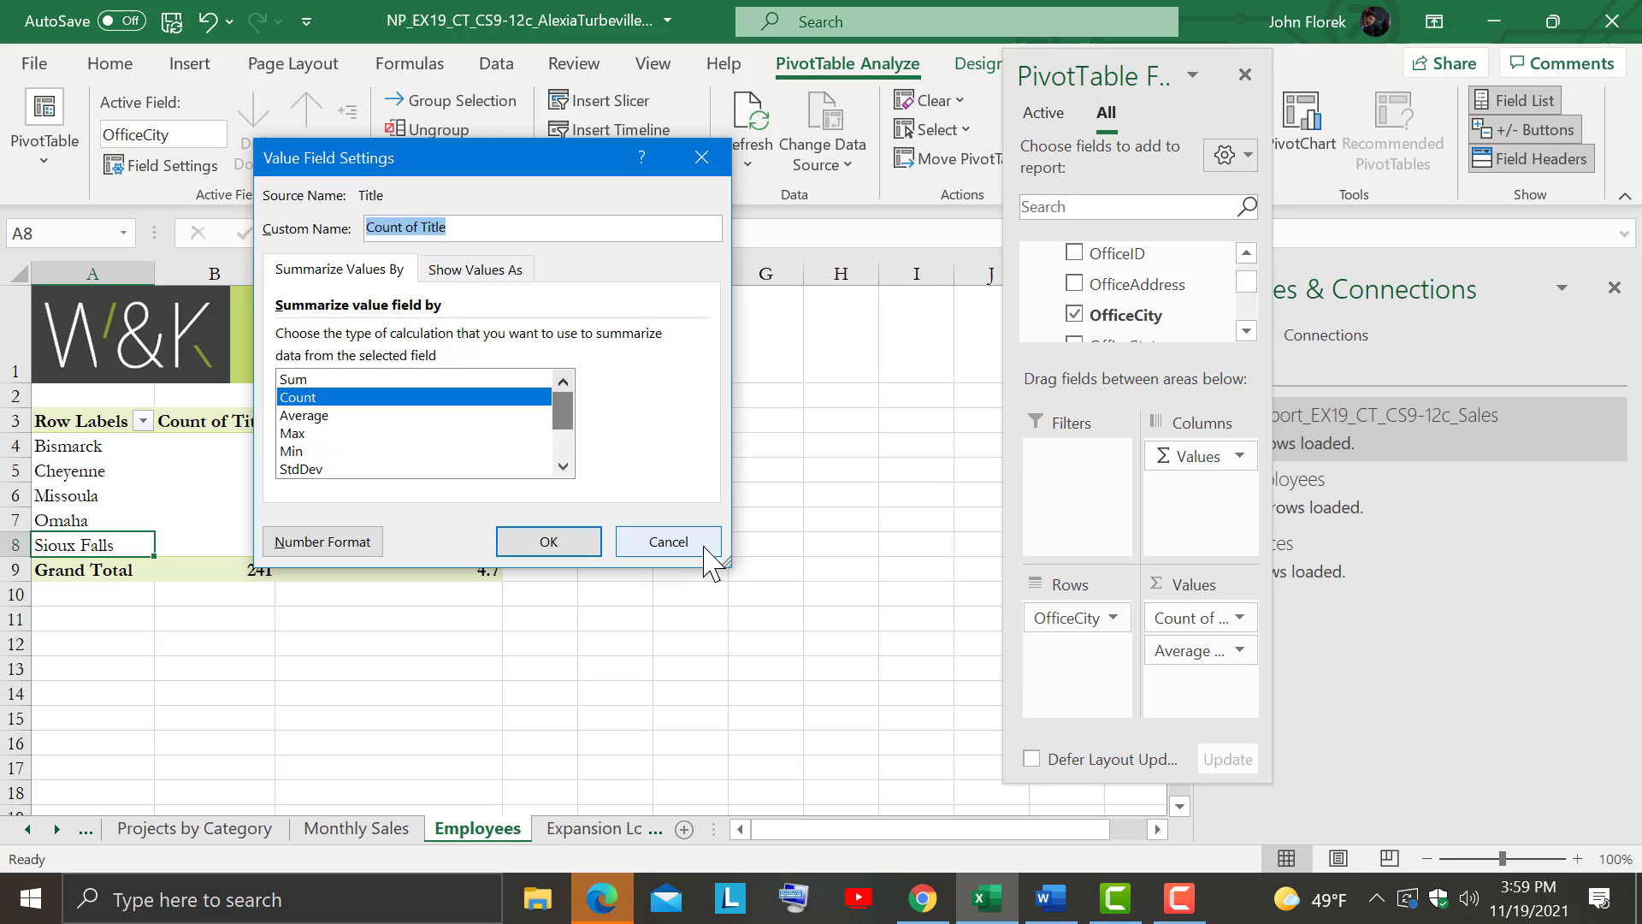
{"action": "left_click", "coordinate": [705, 544]}
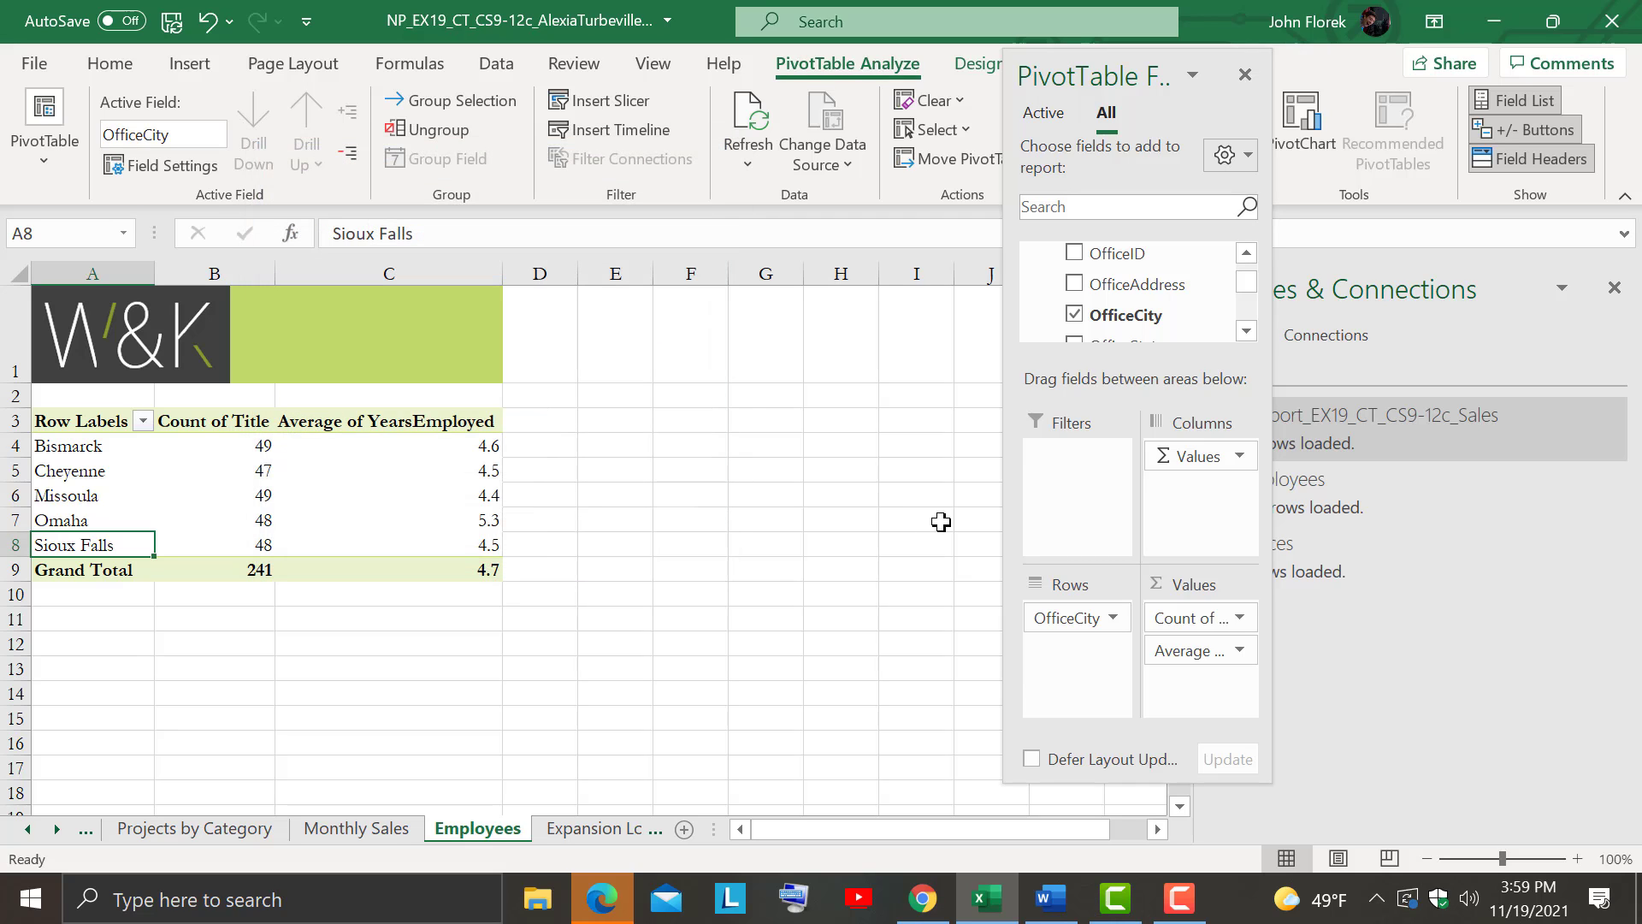
{"action": "left_click_drag", "start_coordinate": [1184, 620], "coordinate": [1187, 327]}
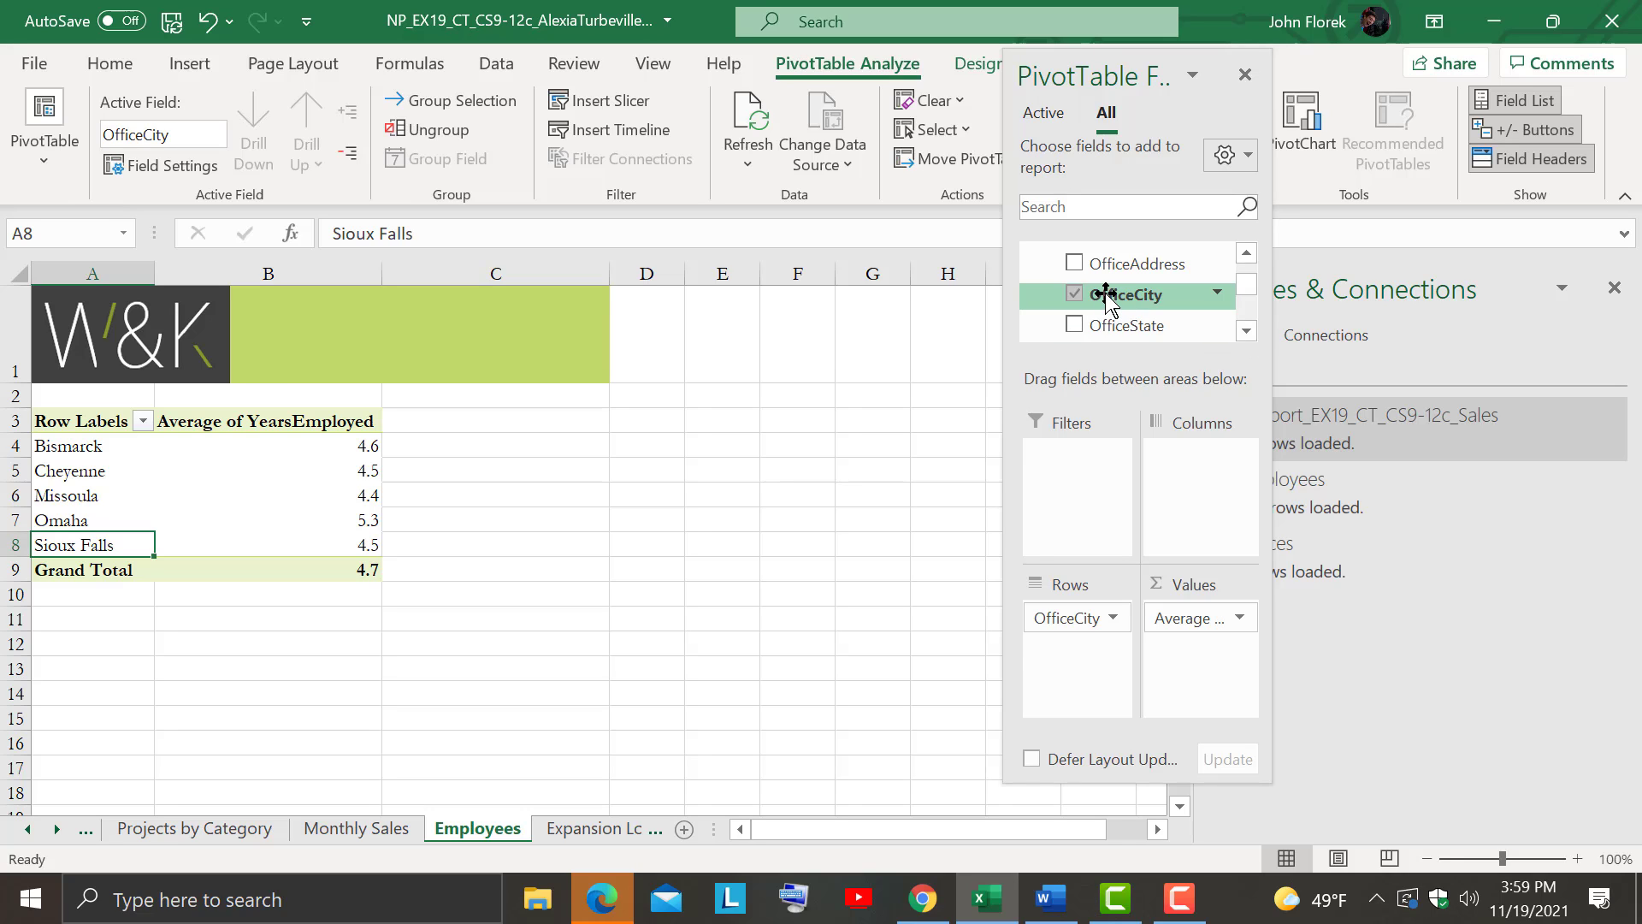
Add the Title field of the Employees table to the PivotTable columns
{"action": "left_click", "coordinate": [1248, 332]}
{"action": "left_click", "coordinate": [1247, 333]}
{"action": "left_click", "coordinate": [1248, 332]}
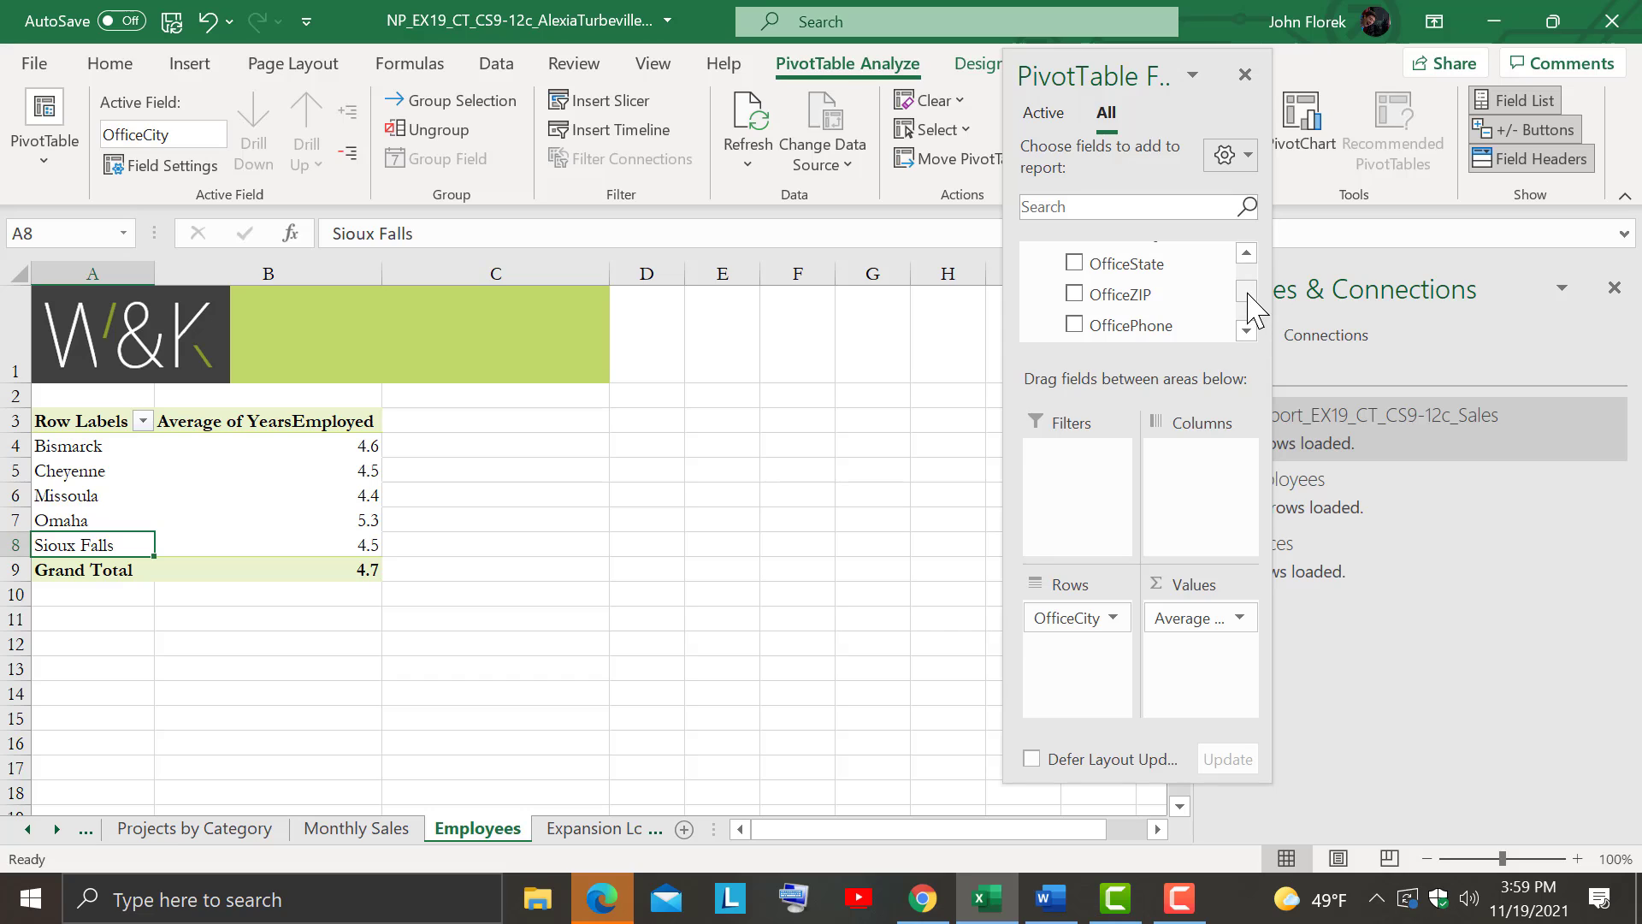
{"action": "left_click_drag", "start_coordinate": [1251, 310], "coordinate": [1242, 261]}
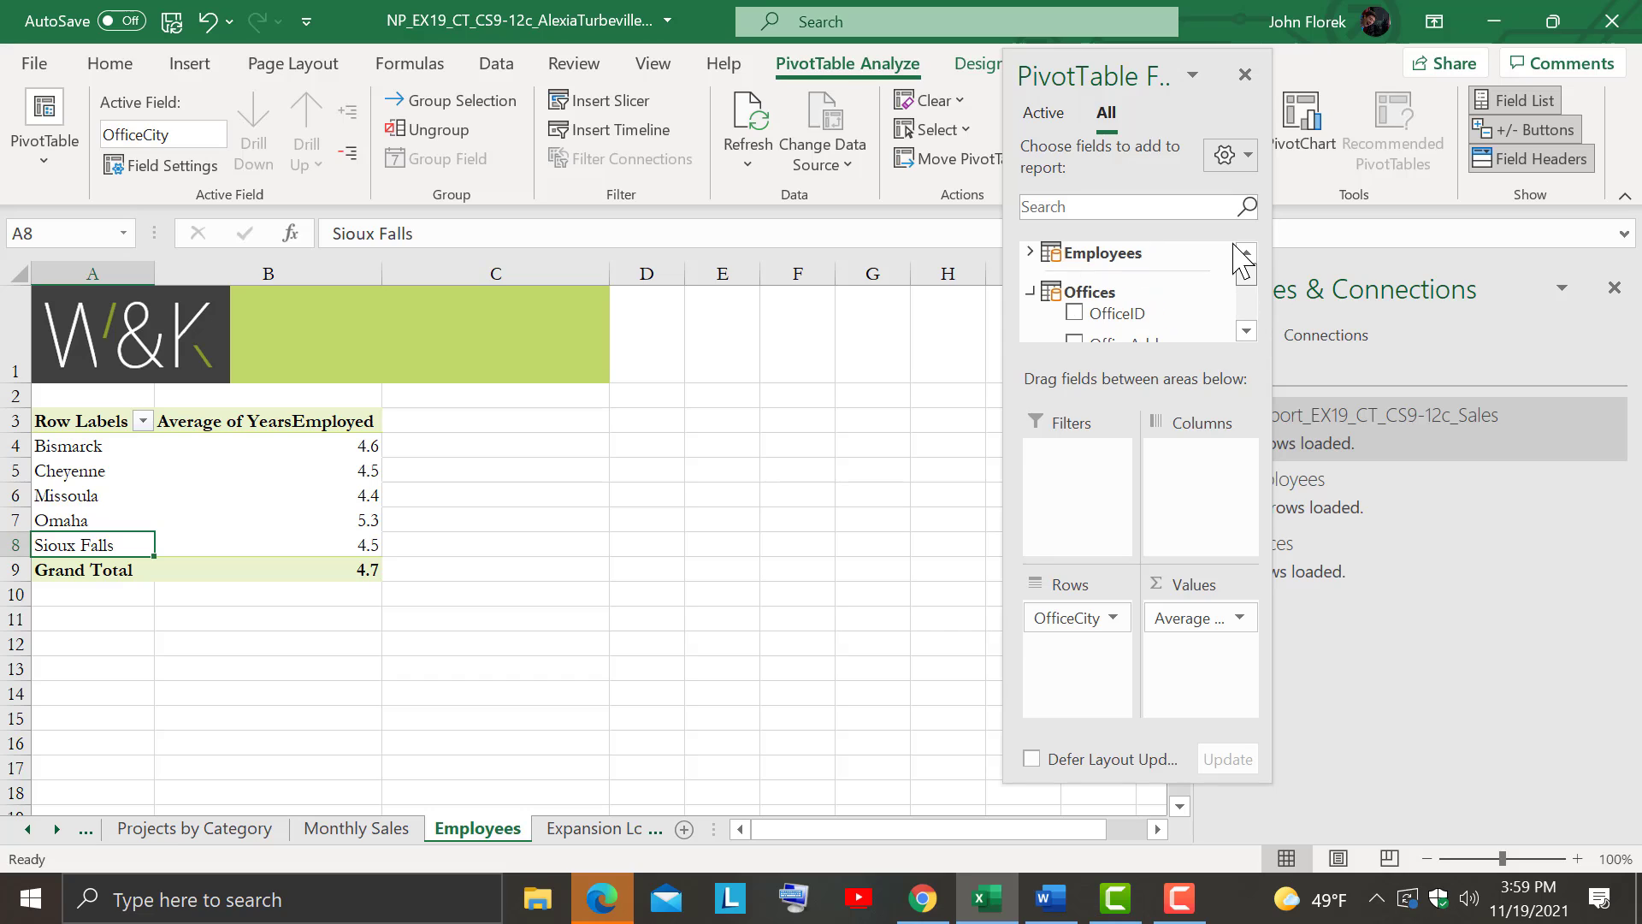
{"action": "left_click", "coordinate": [1041, 250]}
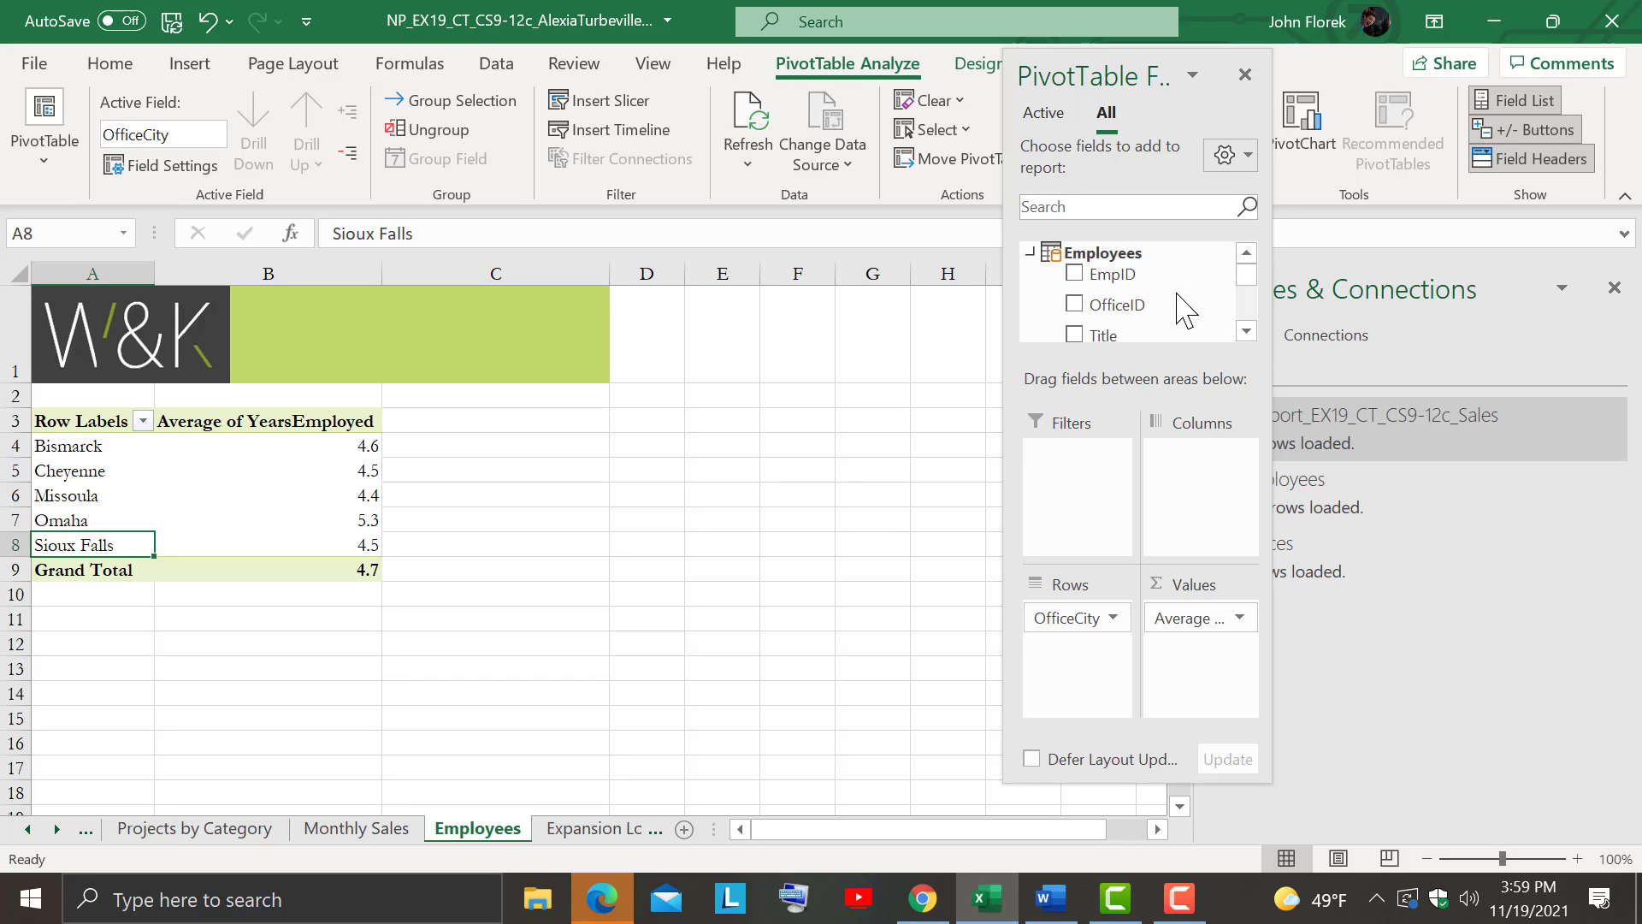
{"action": "left_click", "coordinate": [1246, 333]}
{"action": "left_click", "coordinate": [1246, 333]}
{"action": "left_click", "coordinate": [1248, 334]}
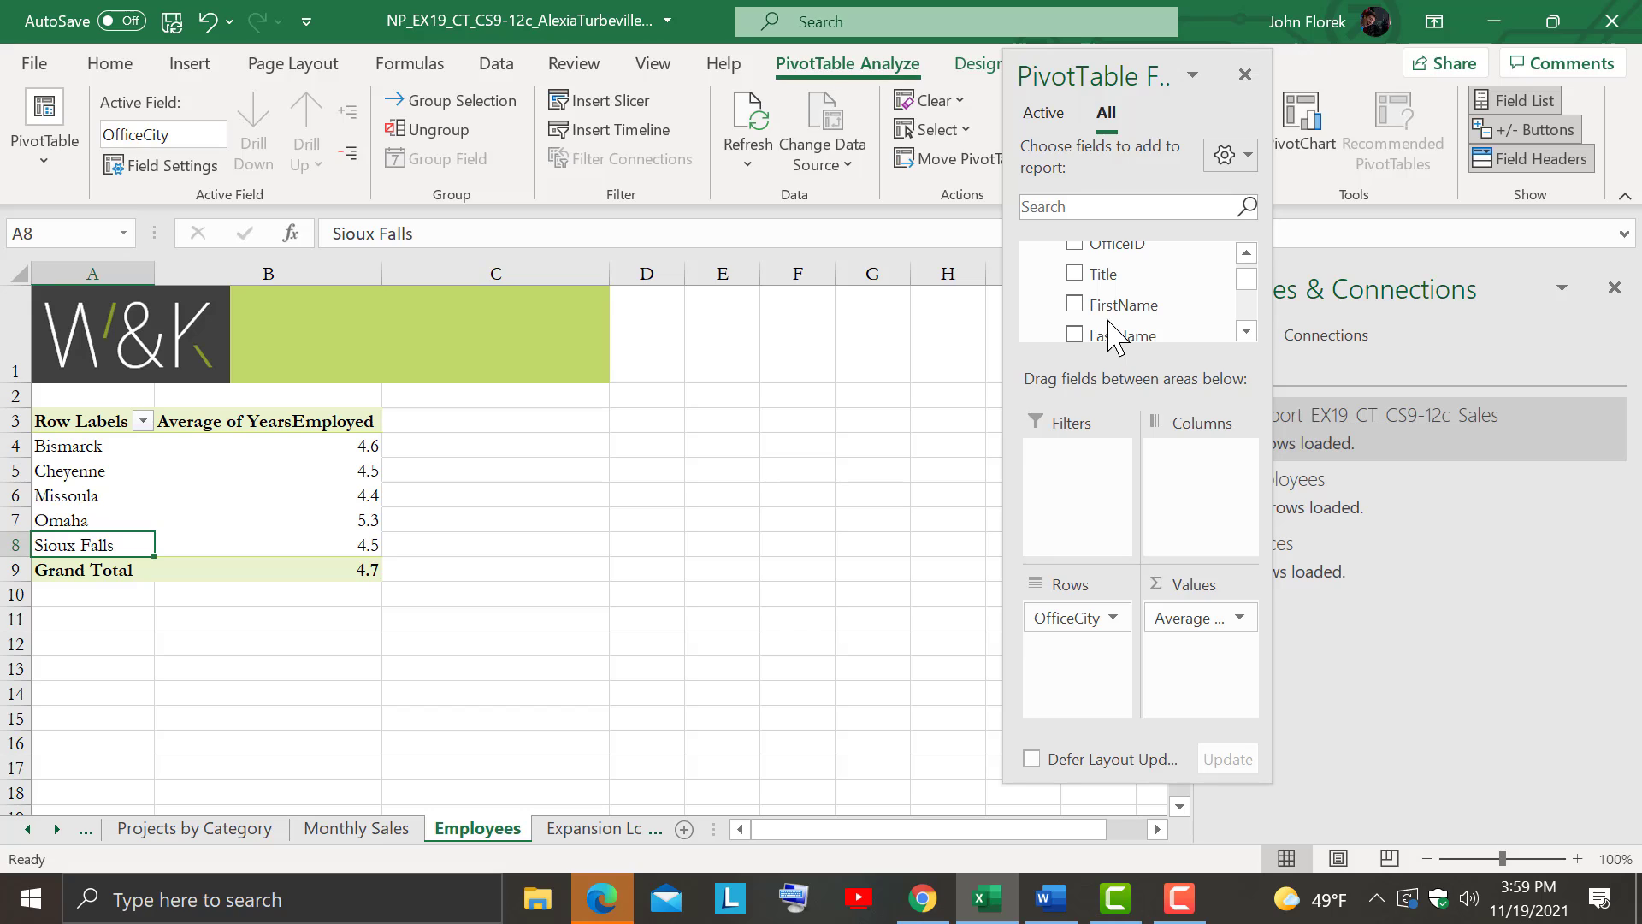
{"action": "left_click_drag", "start_coordinate": [1103, 278], "coordinate": [1218, 477]}
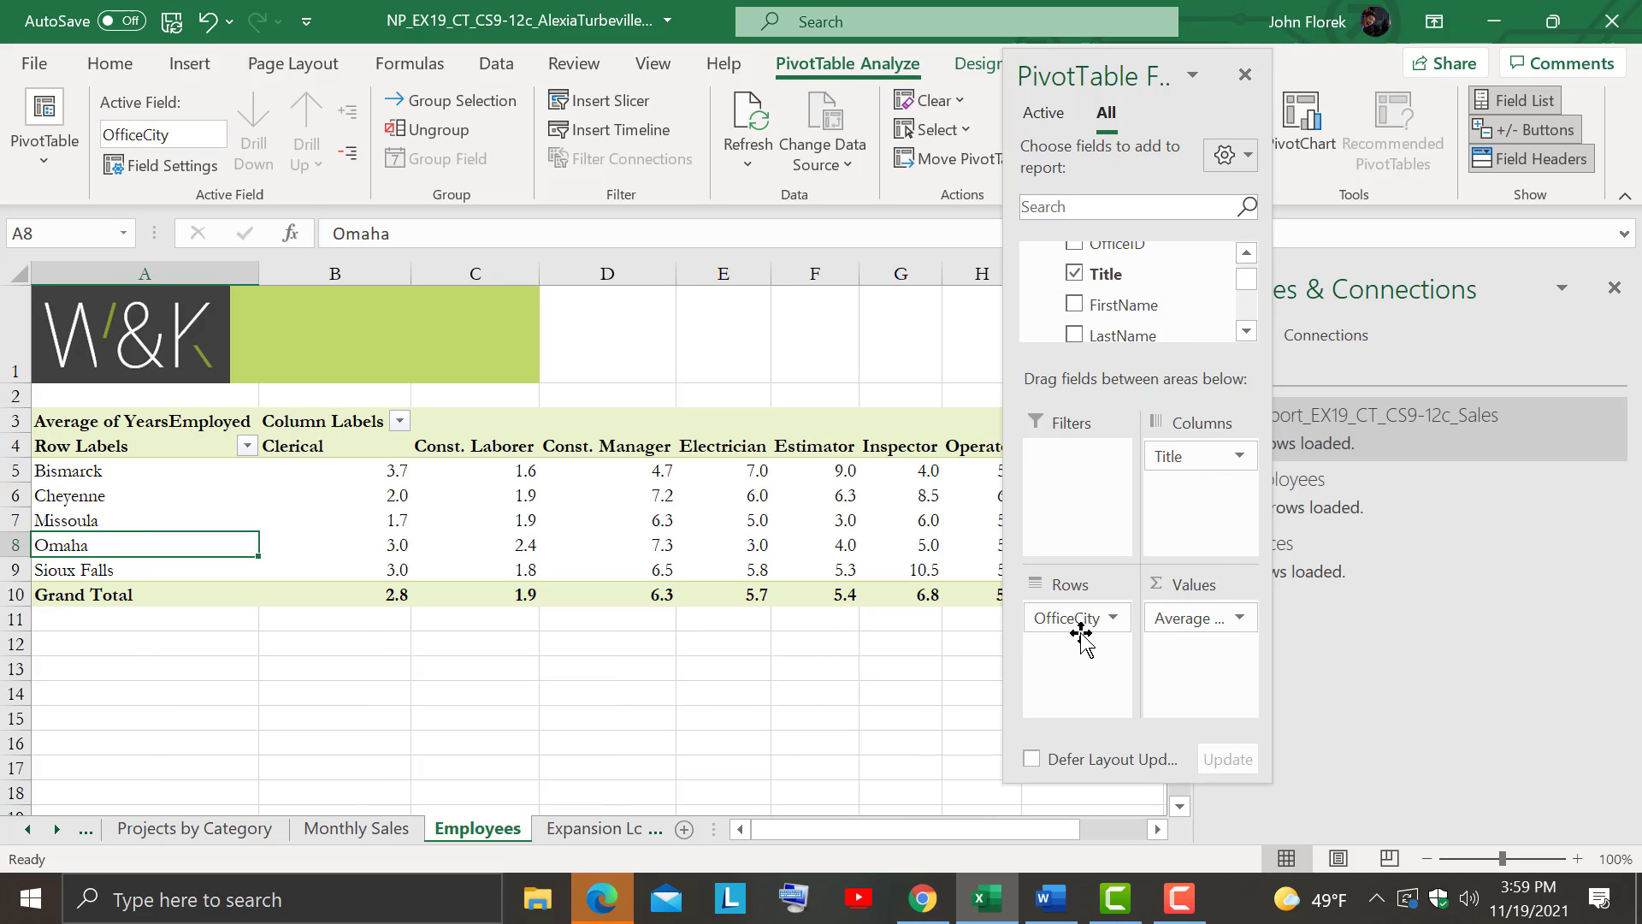
Move Title from the PivotTable columns back to the rows, below OfficeCity
{"action": "mouse_move", "coordinate": [868, 834]}
{"action": "left_mouse_down"}
{"action": "mouse_move", "coordinate": [1108, 834]}
{"action": "mouse_move", "coordinate": [844, 842]}
{"action": "left_mouse_up"}
{"action": "left_click", "coordinate": [1157, 829]}
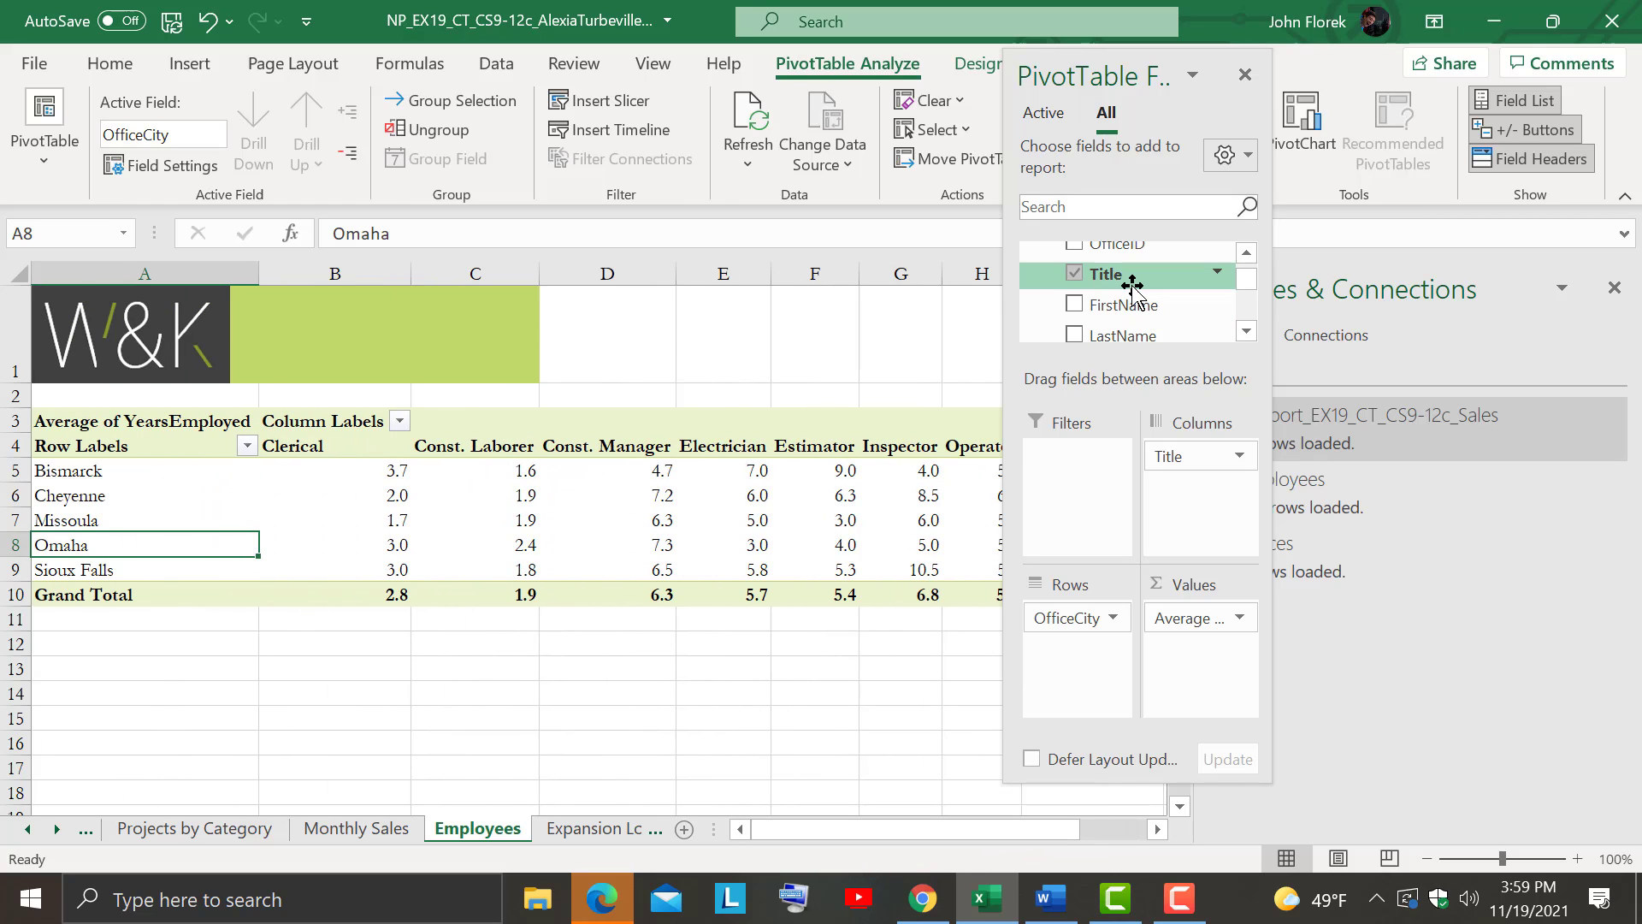
{"action": "left_click_drag", "start_coordinate": [1116, 275], "coordinate": [1122, 704]}
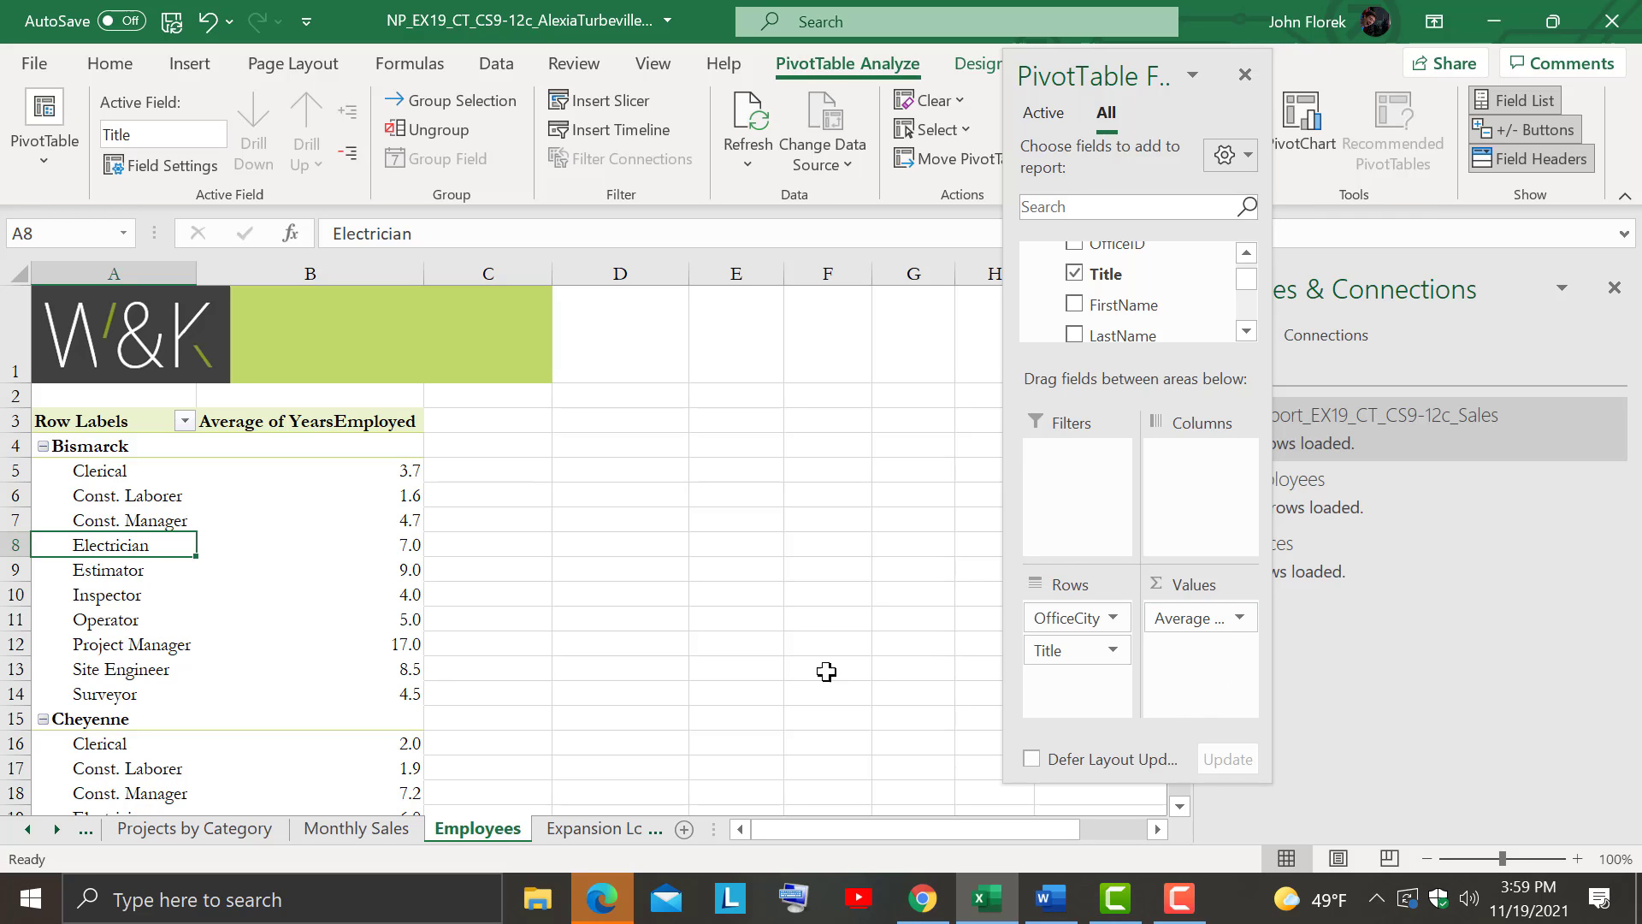
Check the PivotTable's average years employed for every office city and title against the Employees task notes in Word
{"action": "scroll", "coordinate": [299, 626], "scroll_direction": "down", "scroll_amount": 3}
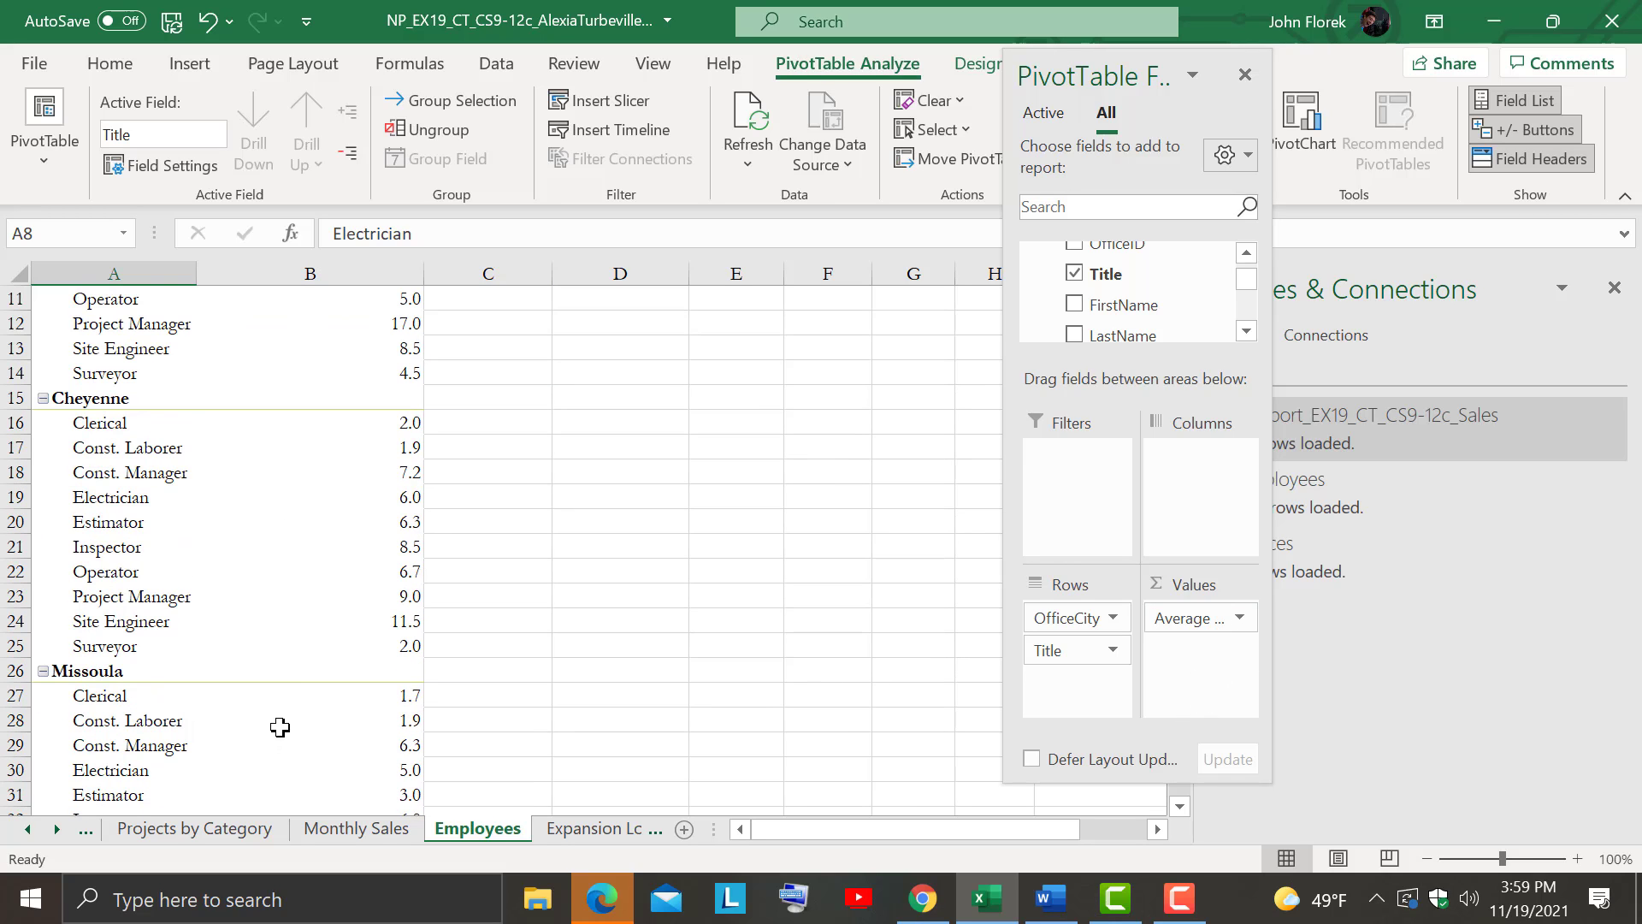
{"action": "scroll", "coordinate": [280, 727], "scroll_direction": "up", "scroll_amount": 3}
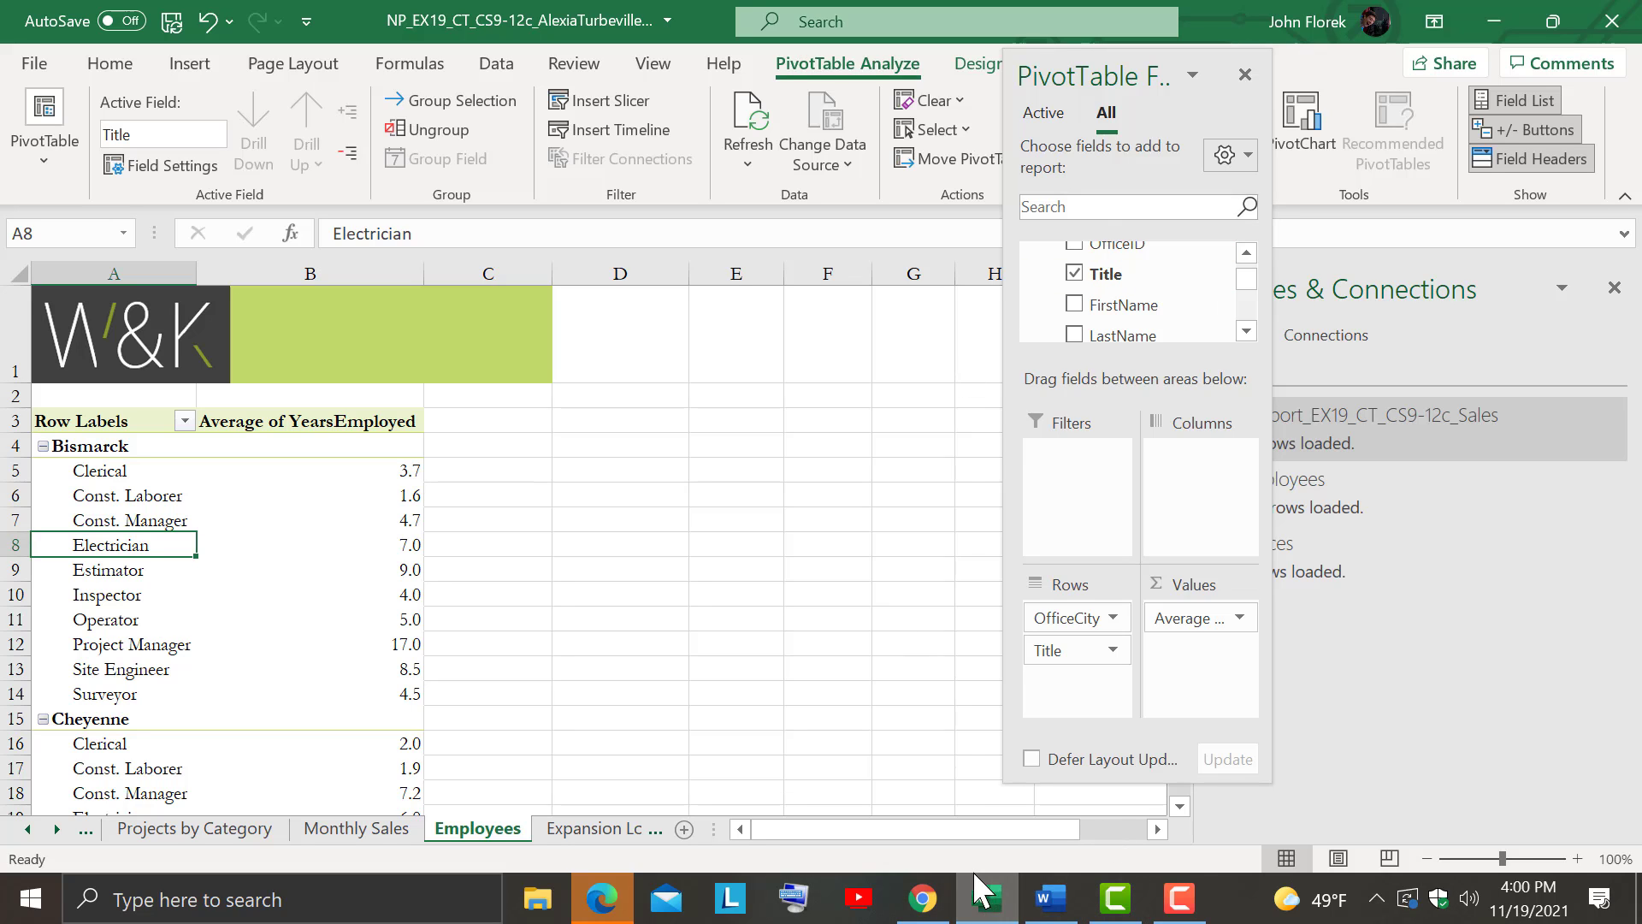
{"action": "left_click", "coordinate": [1045, 899]}
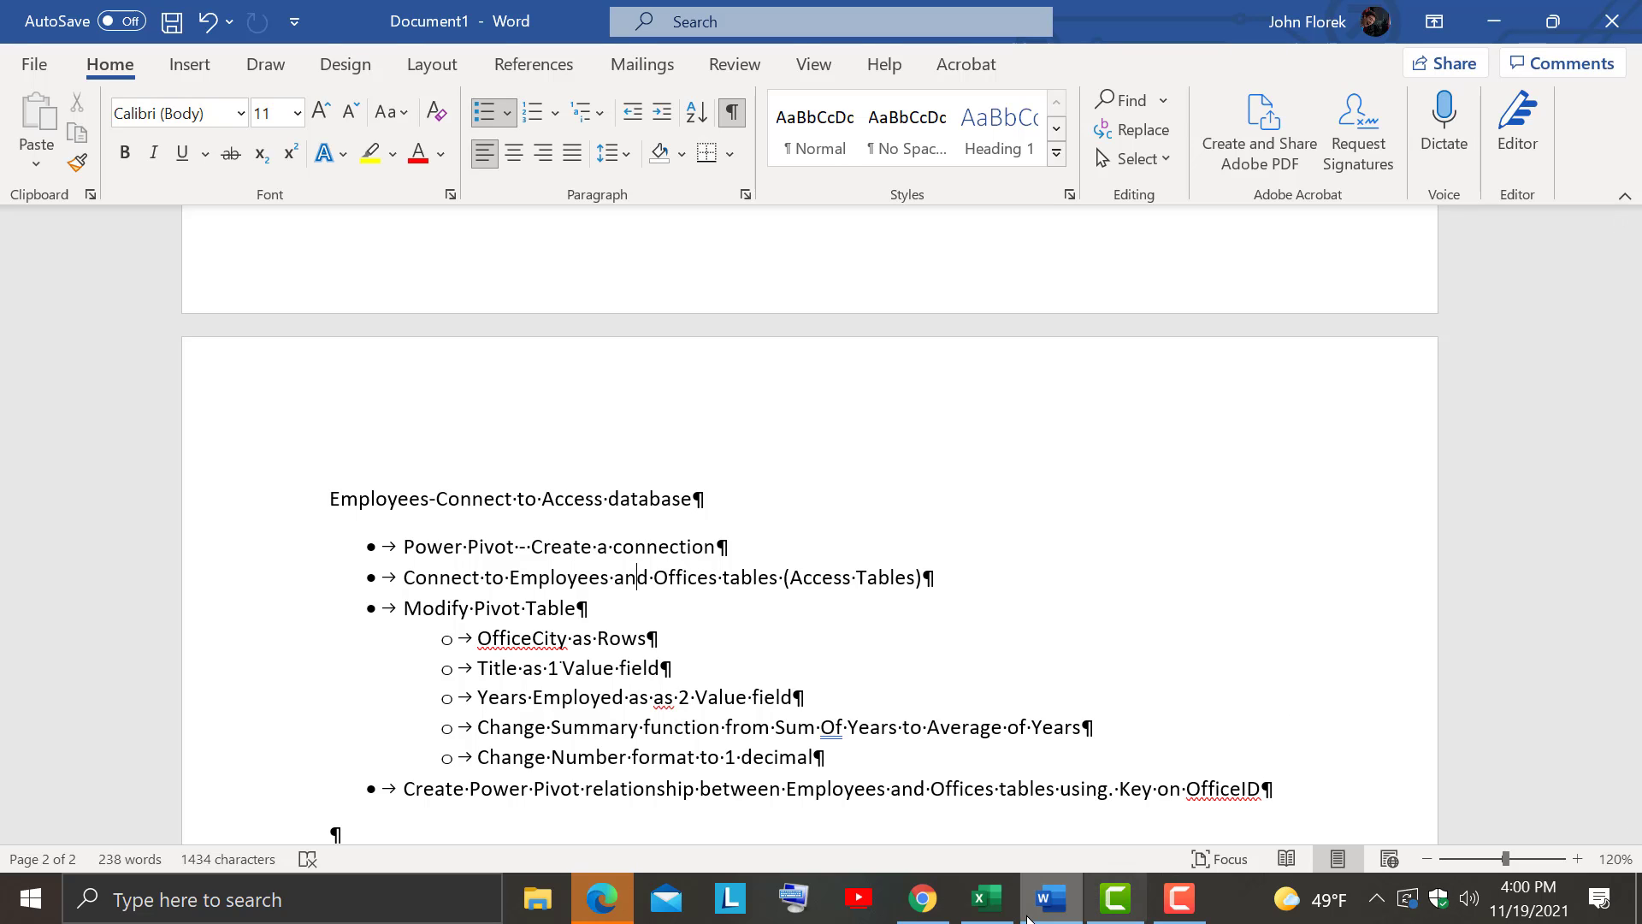
{"action": "left_click", "coordinate": [986, 898]}
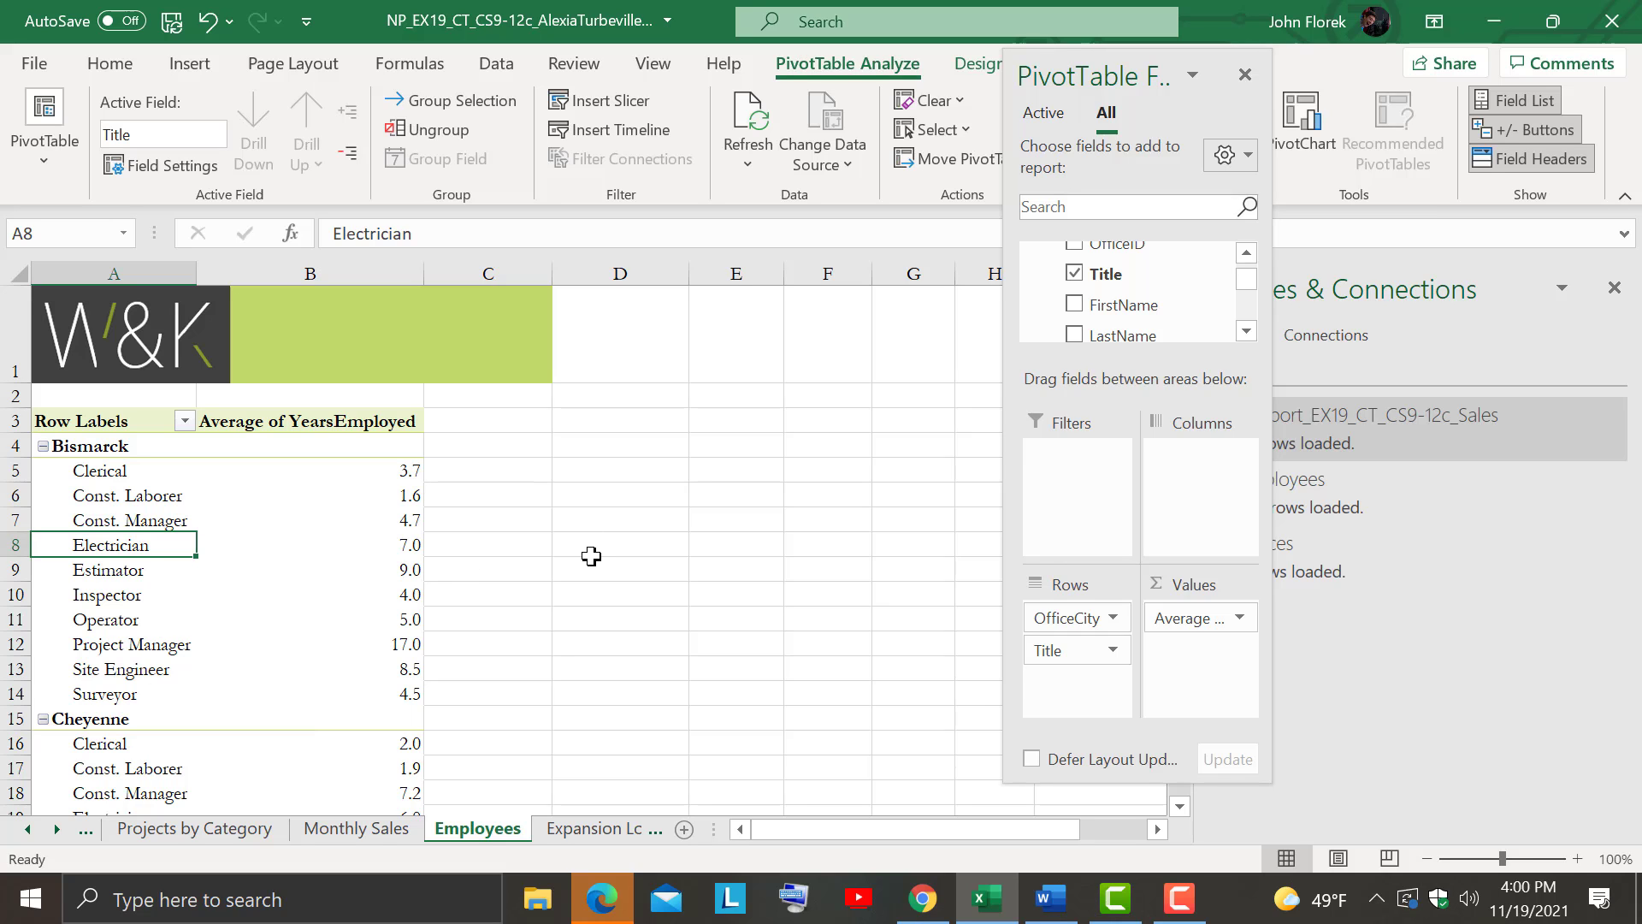
{"action": "scroll", "coordinate": [547, 573], "scroll_direction": "down", "scroll_amount": 4}
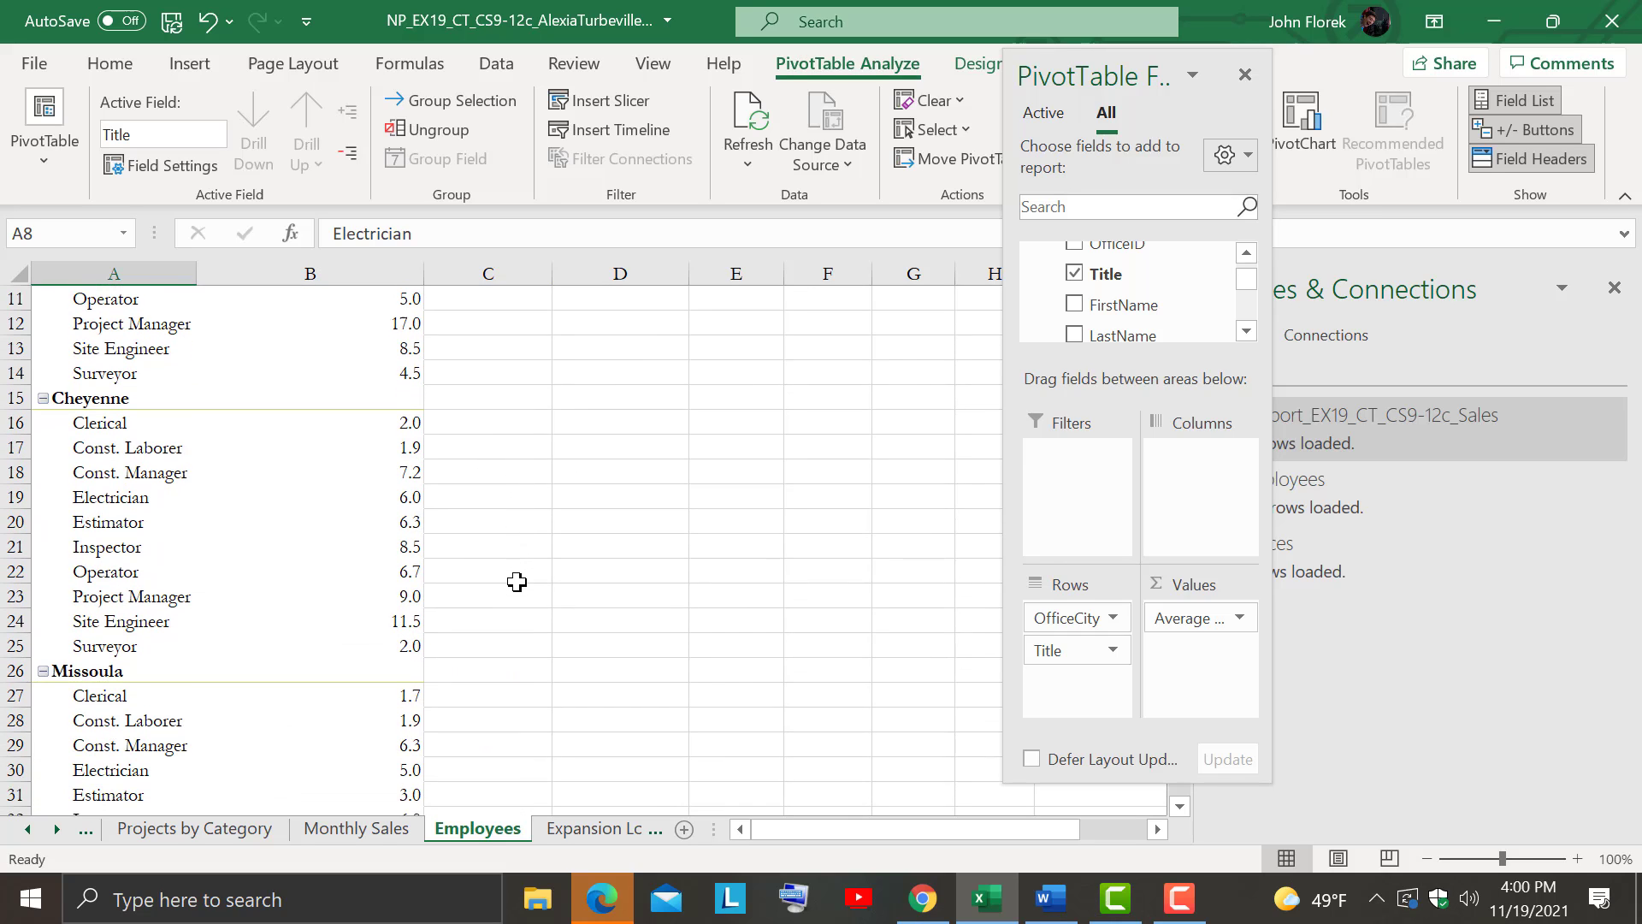
{"action": "scroll", "coordinate": [517, 581], "scroll_direction": "down", "scroll_amount": 2}
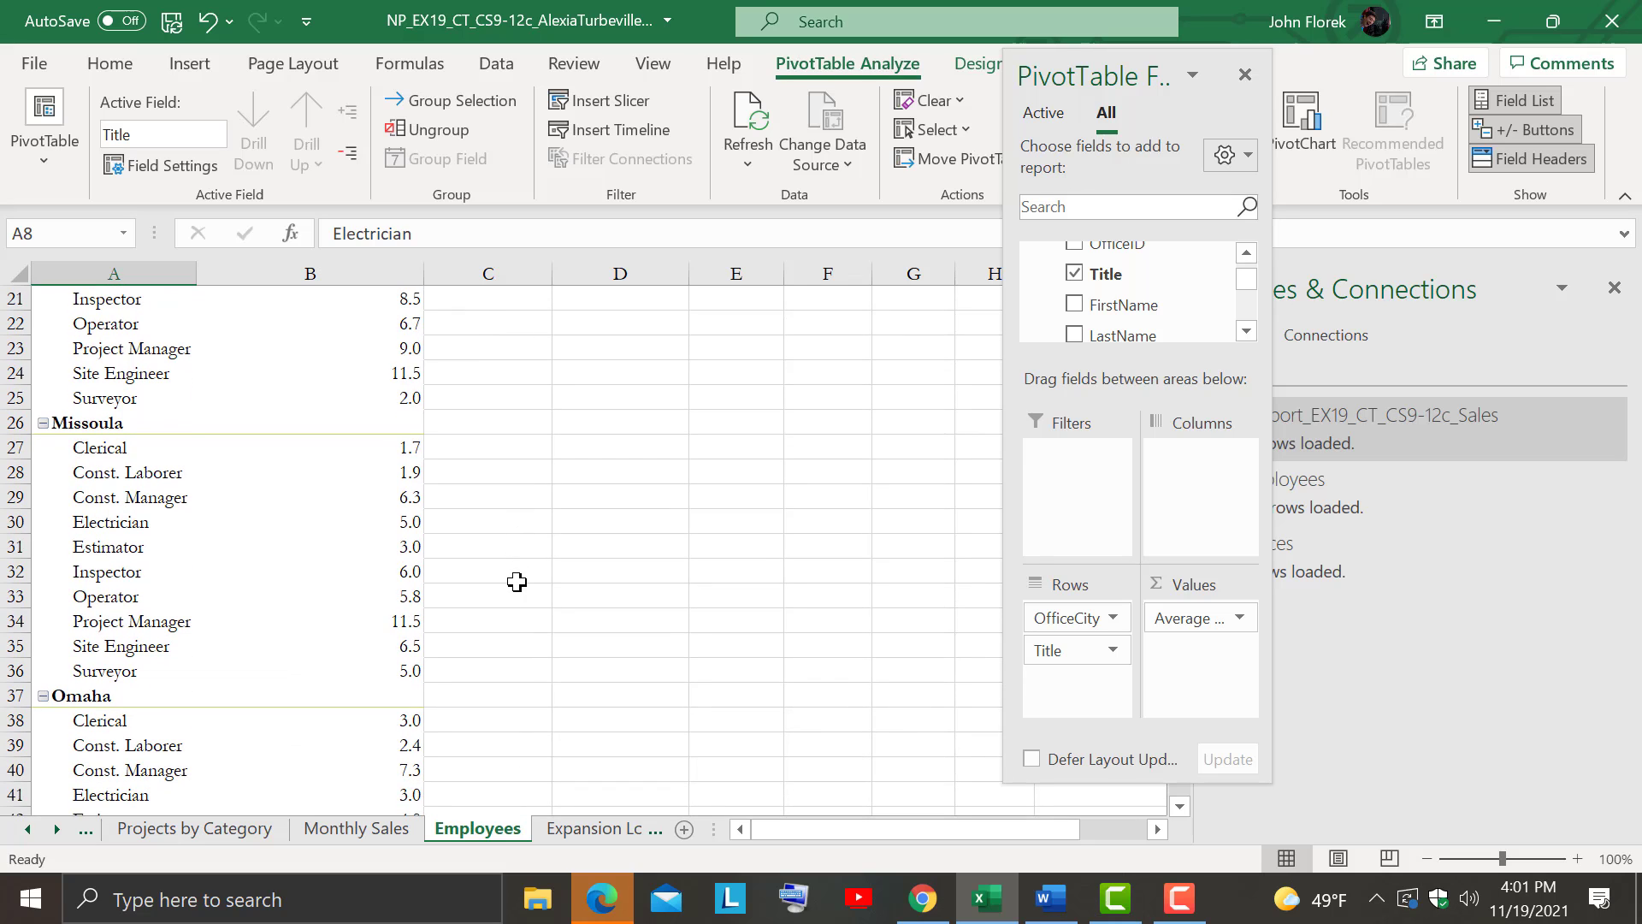
{"action": "scroll", "coordinate": [516, 582], "scroll_direction": "down", "scroll_amount": 5}
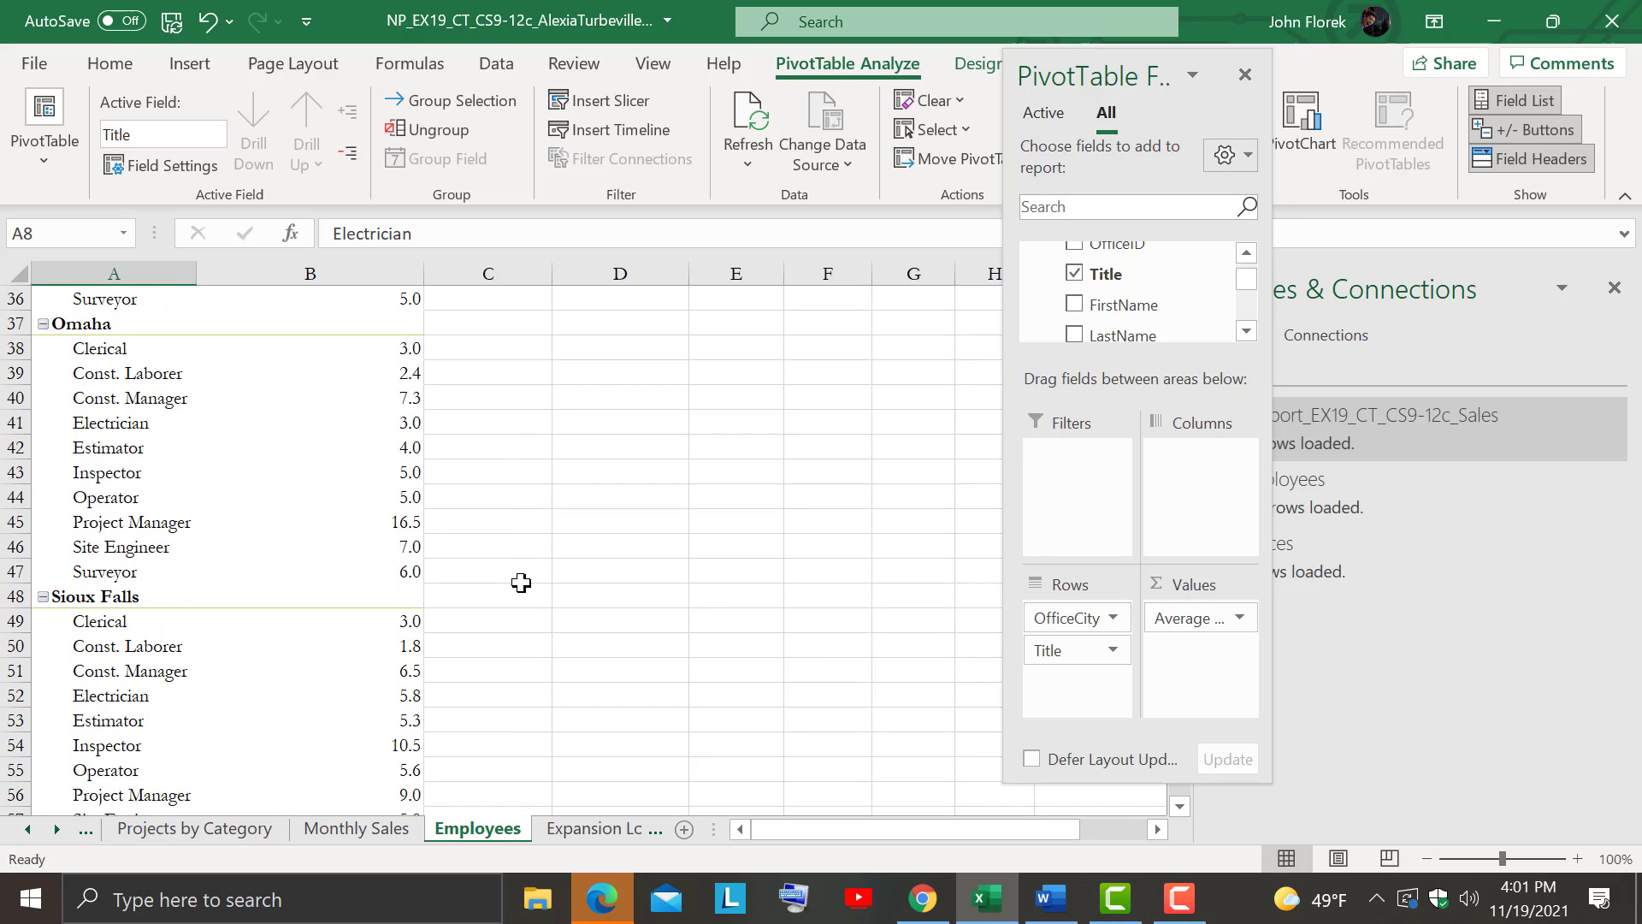
{"action": "scroll", "coordinate": [521, 582], "scroll_direction": "down", "scroll_amount": 2}
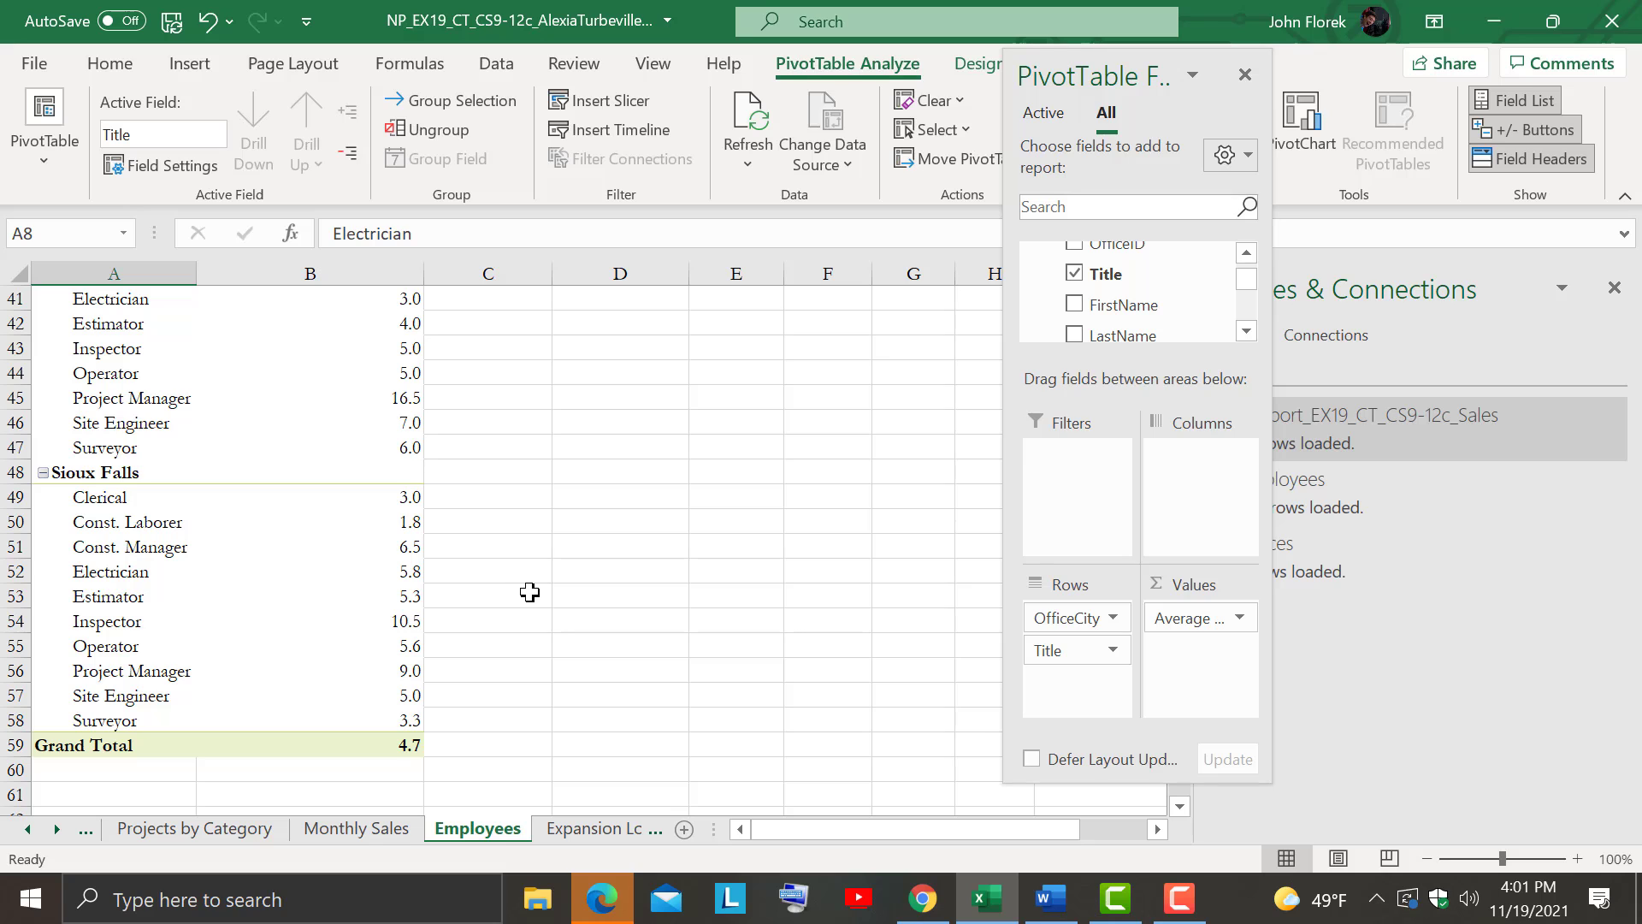
{"action": "scroll", "coordinate": [531, 593], "scroll_direction": "up", "scroll_amount": 13}
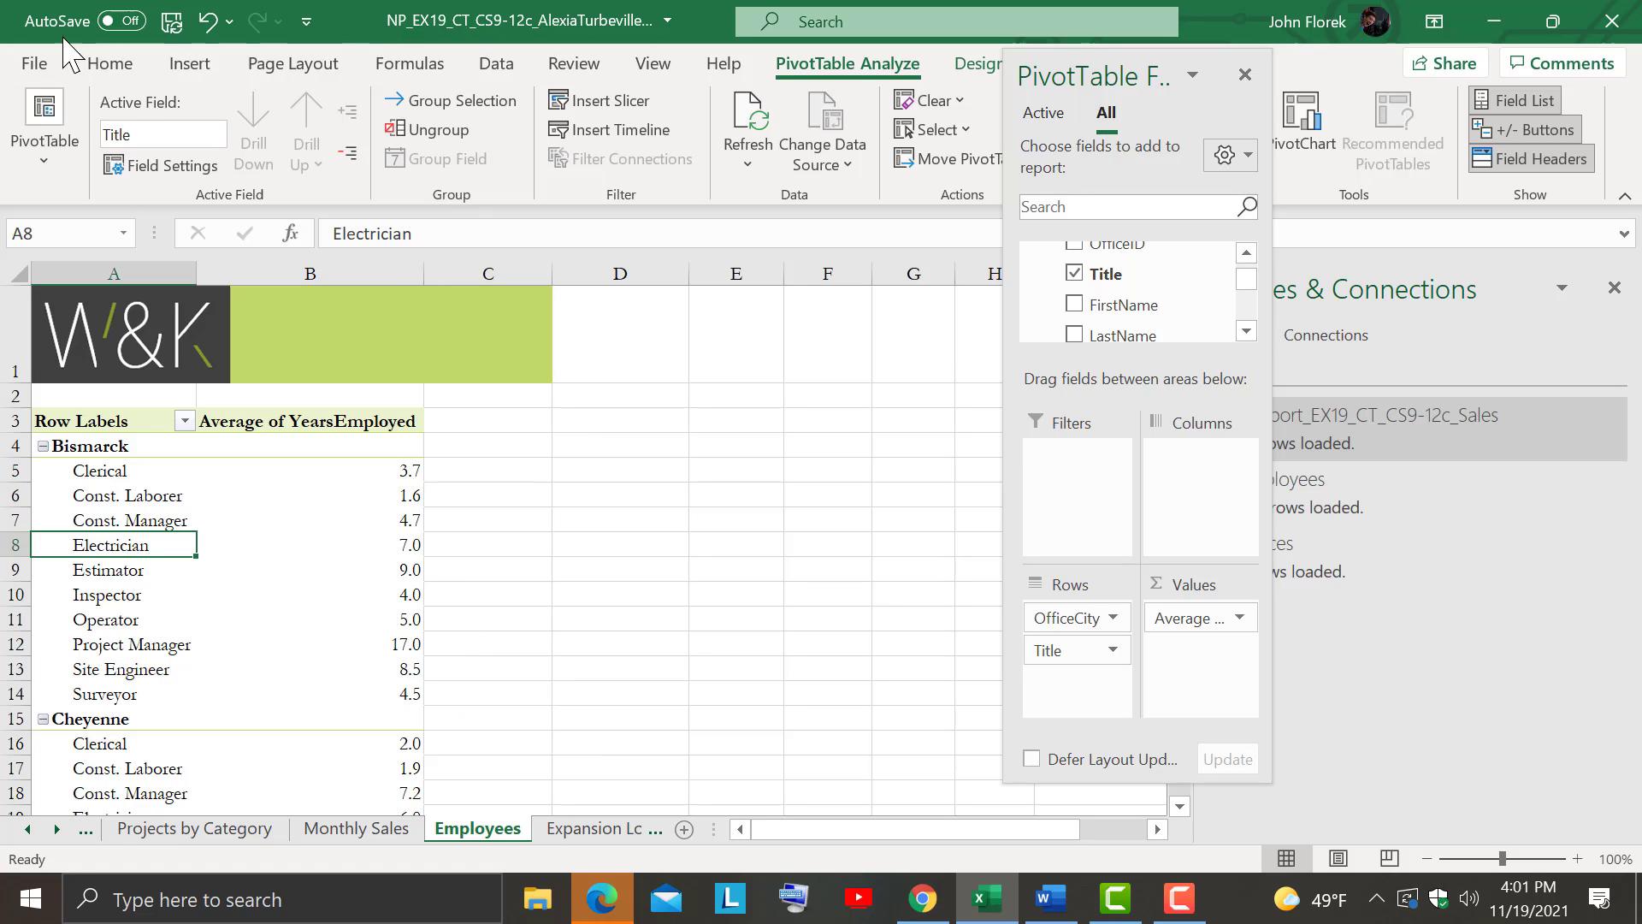
Turn on AutoSave for the workbook
{"action": "left_click", "coordinate": [123, 21]}
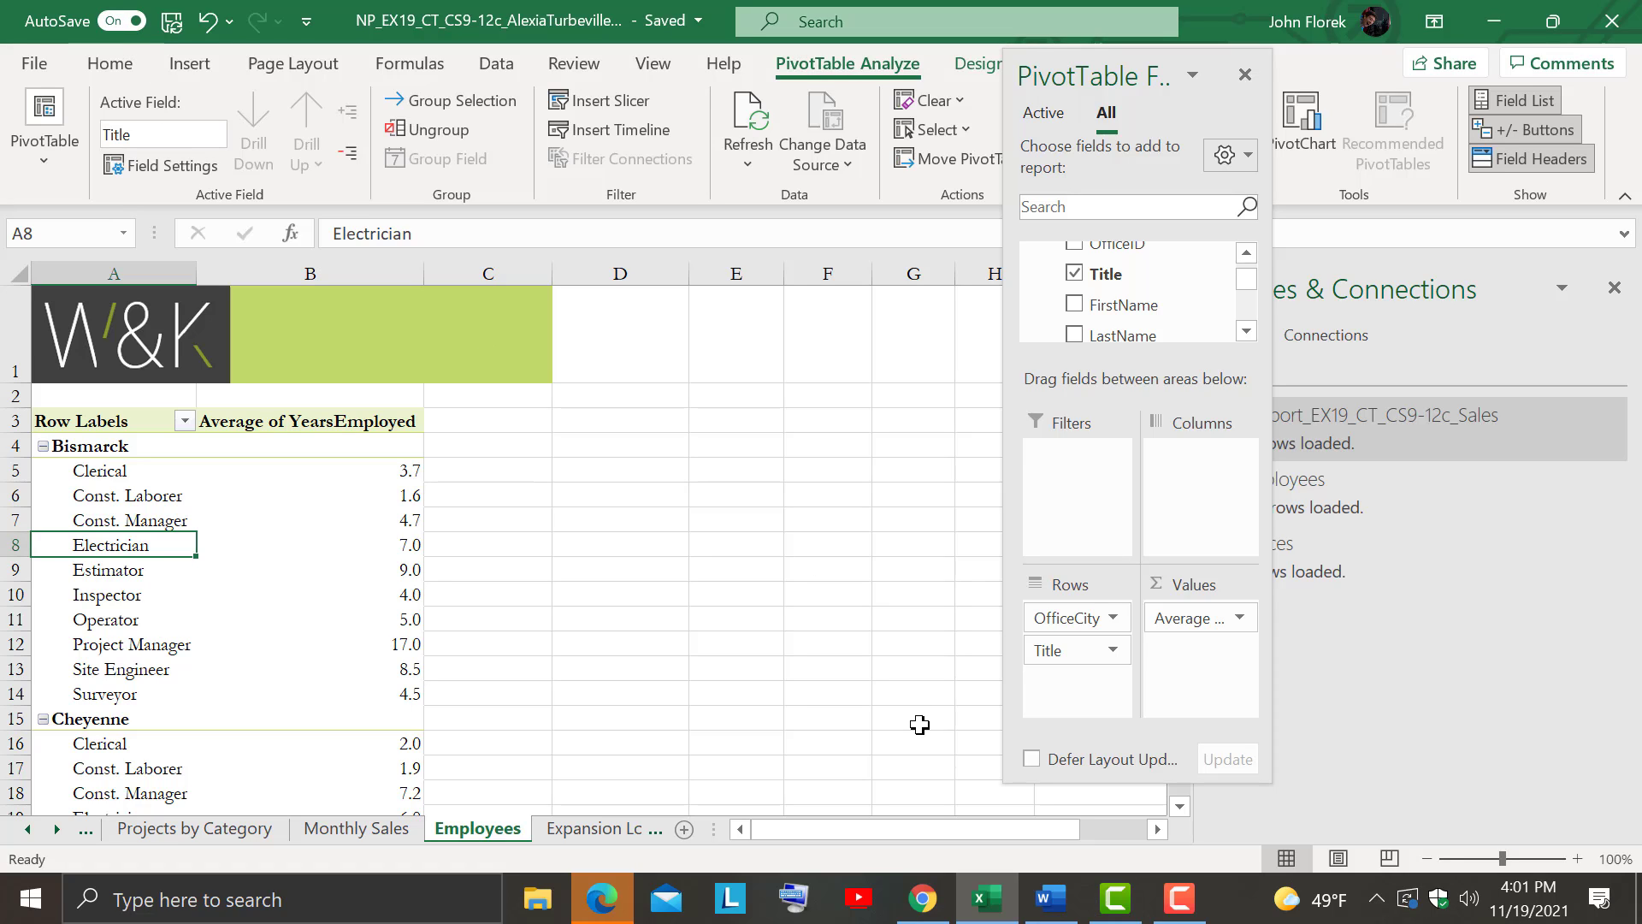